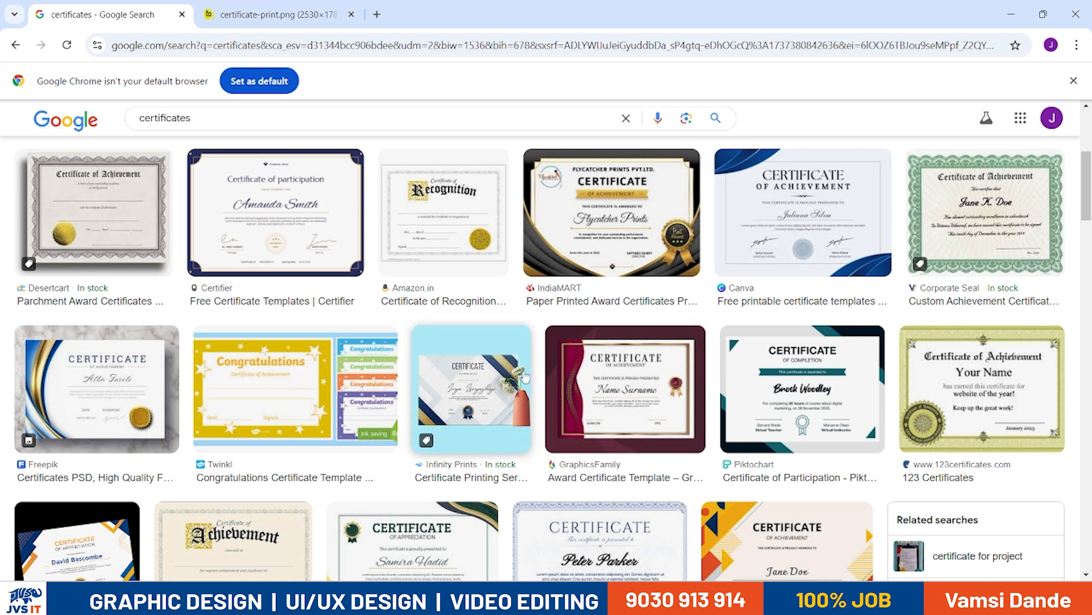
Open the GraphicsFamily award certificate image in a new tab as a reference and view the certificate-print.png tab
{"action": "left_click", "coordinate": [692, 347]}
{"action": "right_click", "coordinate": [708, 362]}
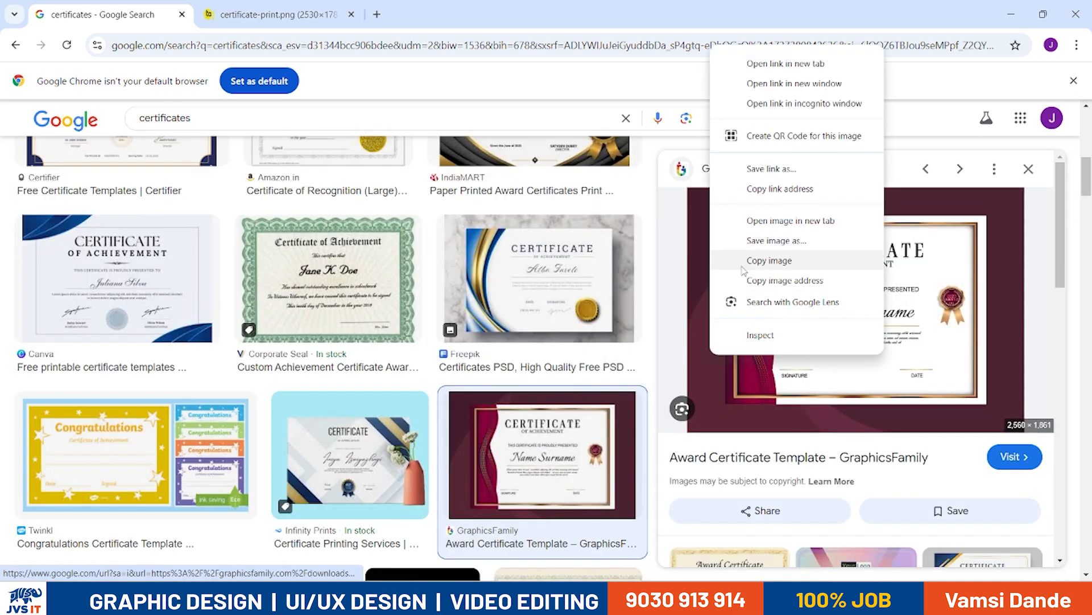
{"action": "left_click", "coordinate": [738, 218]}
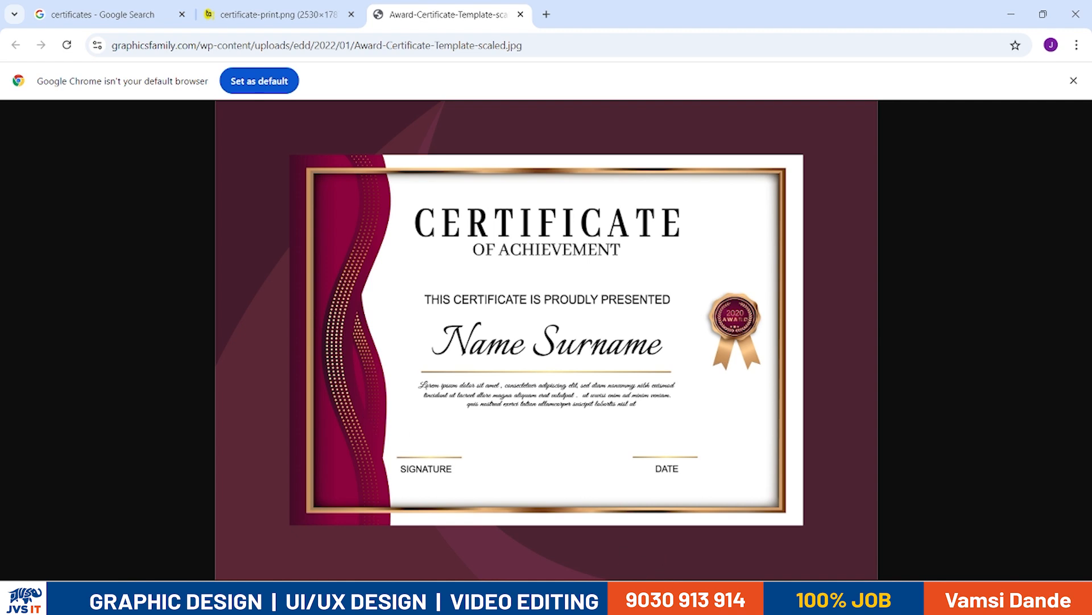
{"action": "left_click", "coordinate": [318, 14]}
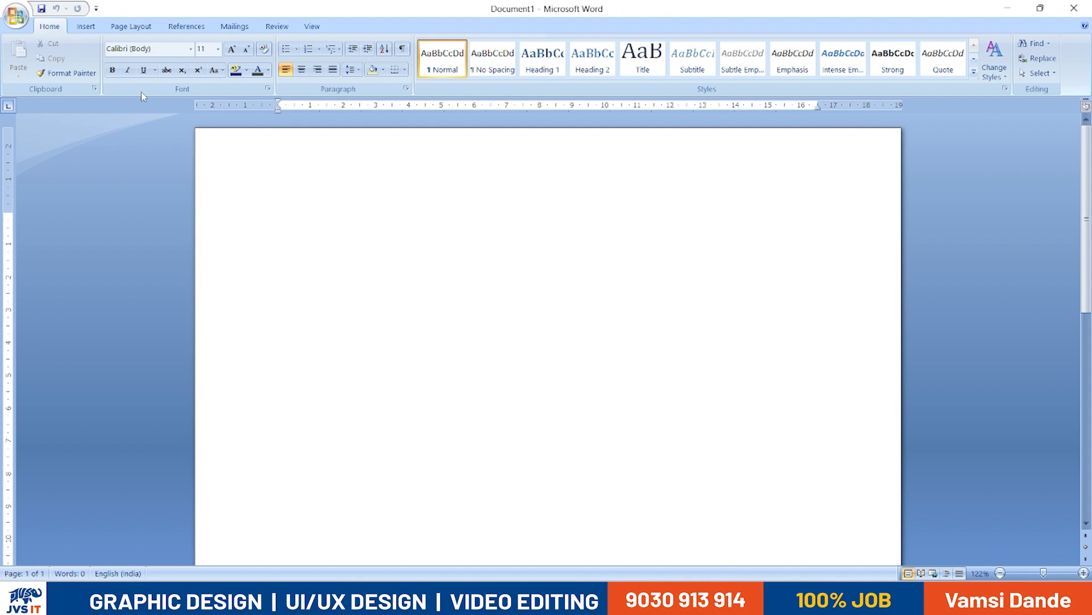
Change the blank document's page orientation to landscape and bring the whole page into view
{"action": "left_click", "coordinate": [122, 25]}
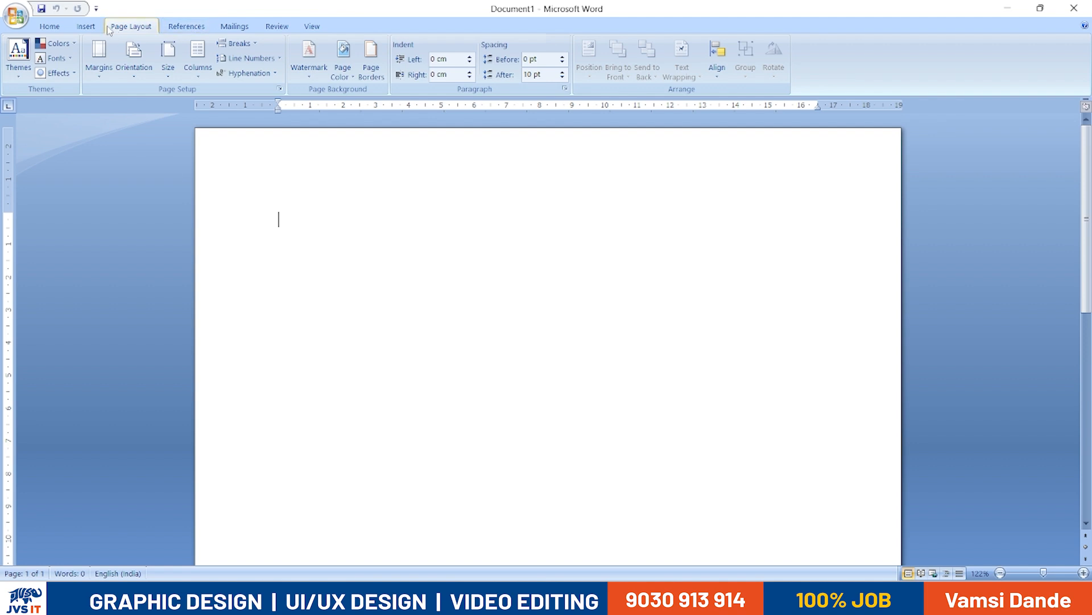
{"action": "left_click", "coordinate": [85, 27]}
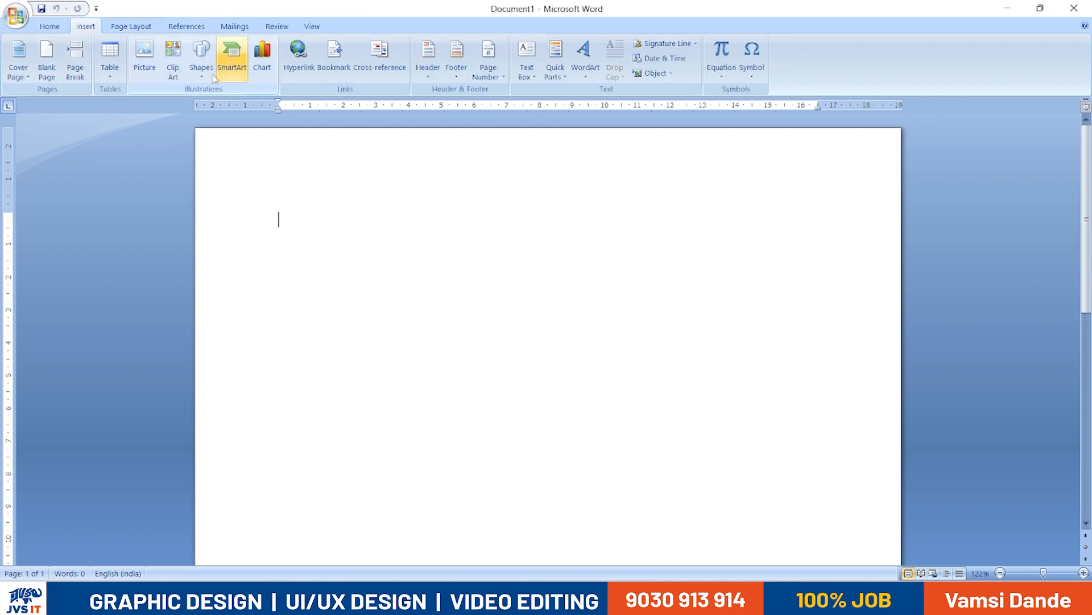
{"action": "left_click", "coordinate": [131, 26]}
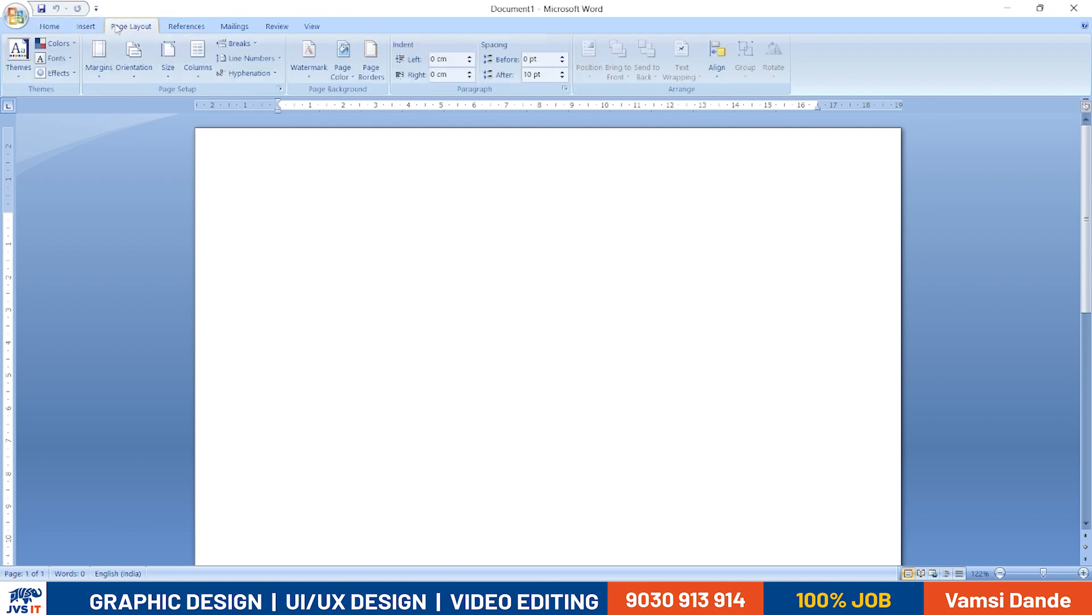
{"action": "left_click", "coordinate": [100, 77]}
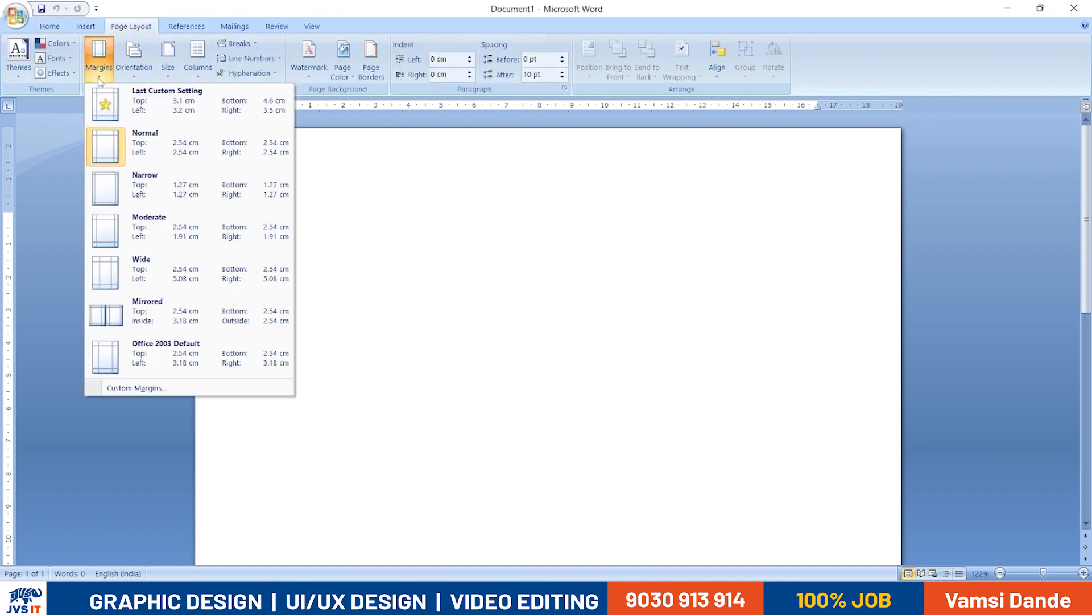
{"action": "left_click", "coordinate": [137, 75]}
{"action": "left_click", "coordinate": [153, 128]}
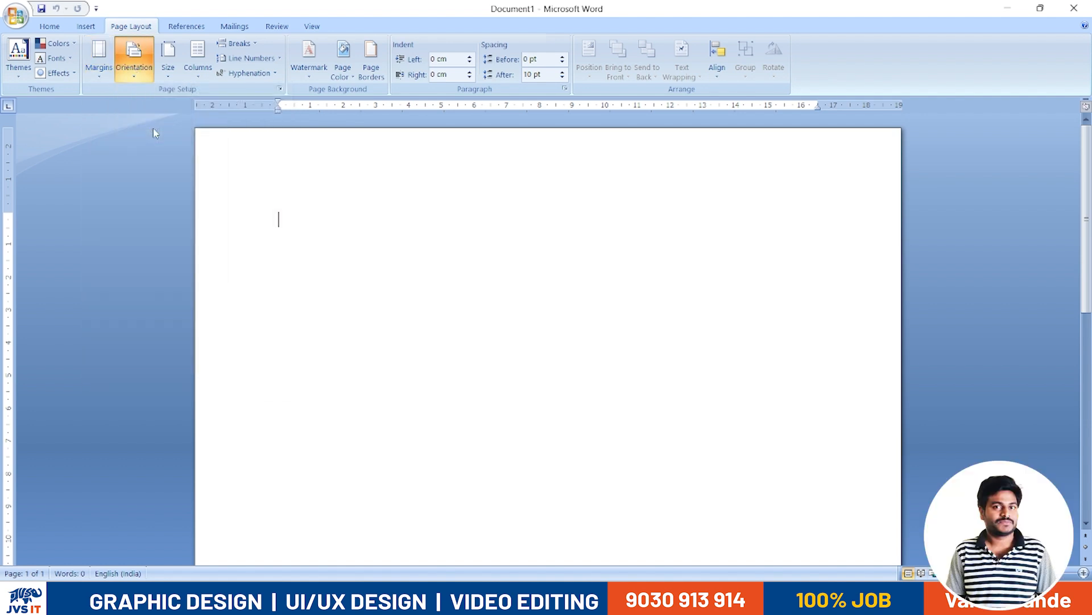
{"action": "scroll", "coordinate": [779, 188], "scroll_direction": "down", "scroll_amount": 3}
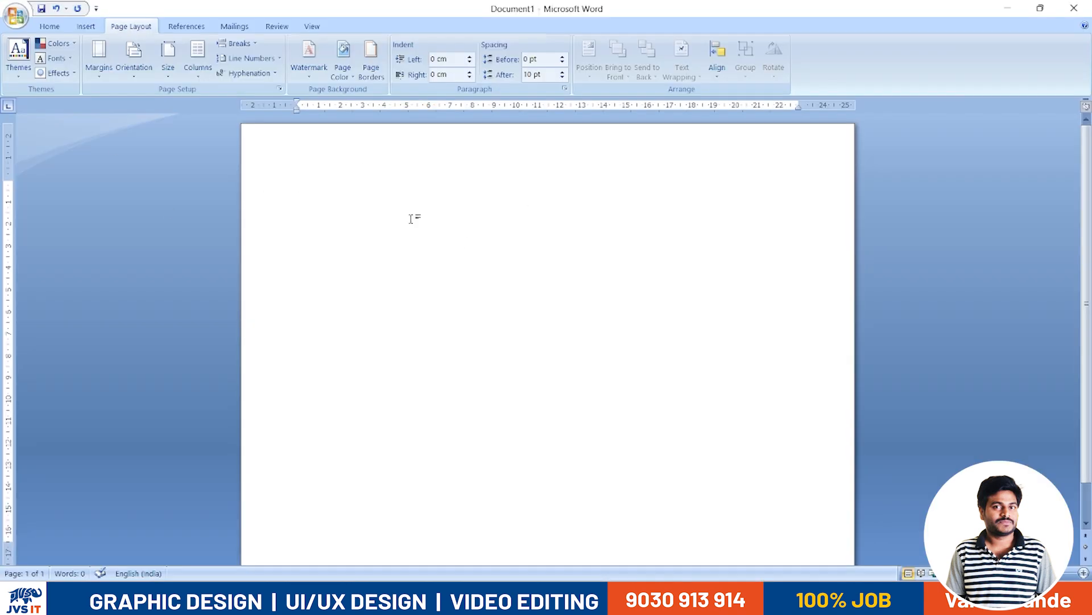
{"action": "scroll", "coordinate": [408, 224], "scroll_direction": "down", "scroll_amount": 1}
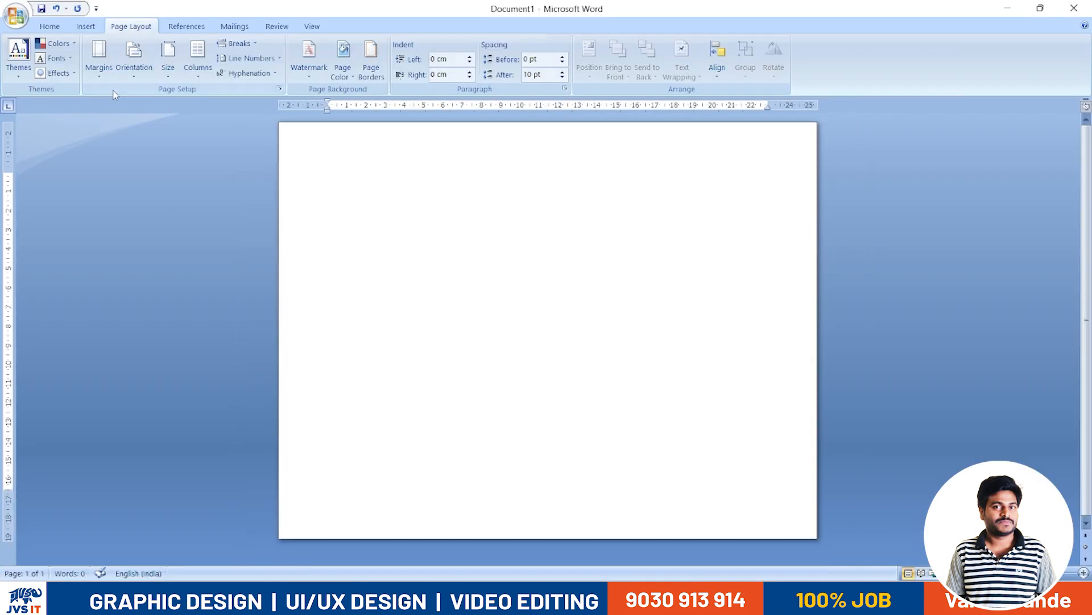
Review the custom margin settings for the landscape page and leave them without applying changes
{"action": "left_click", "coordinate": [99, 60]}
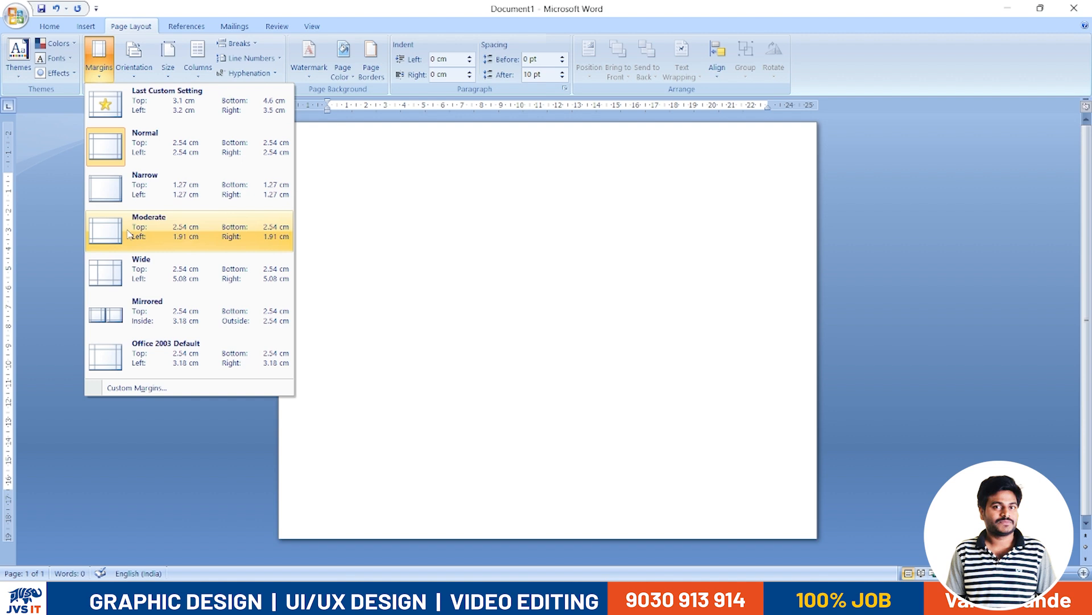
{"action": "left_click", "coordinate": [121, 387]}
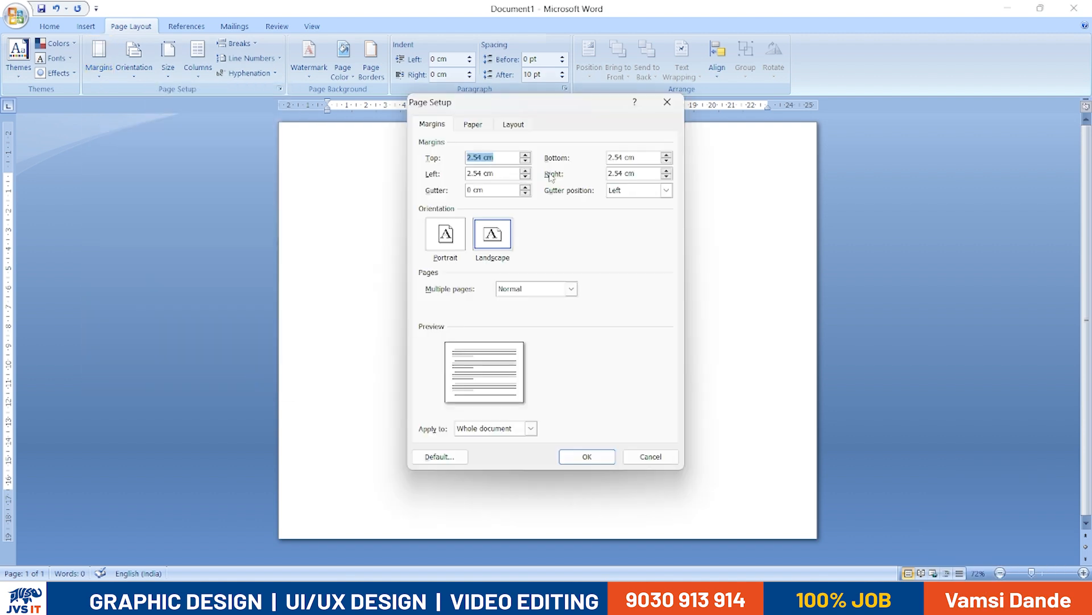
{"action": "left_click", "coordinate": [649, 455]}
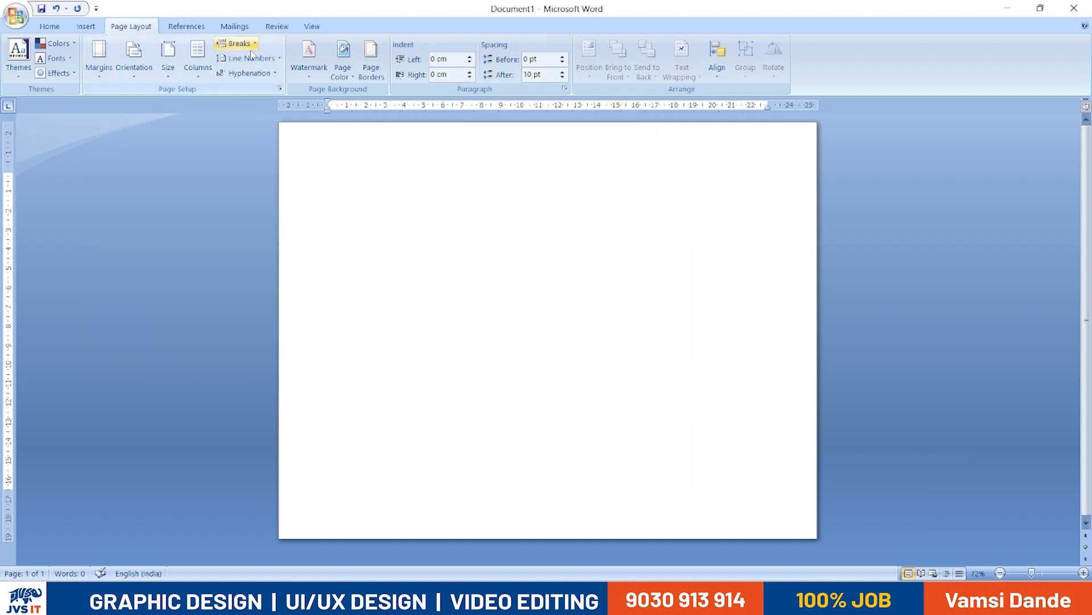
{"action": "left_click", "coordinate": [172, 71]}
{"action": "left_click", "coordinate": [195, 80]}
{"action": "left_click", "coordinate": [195, 80]}
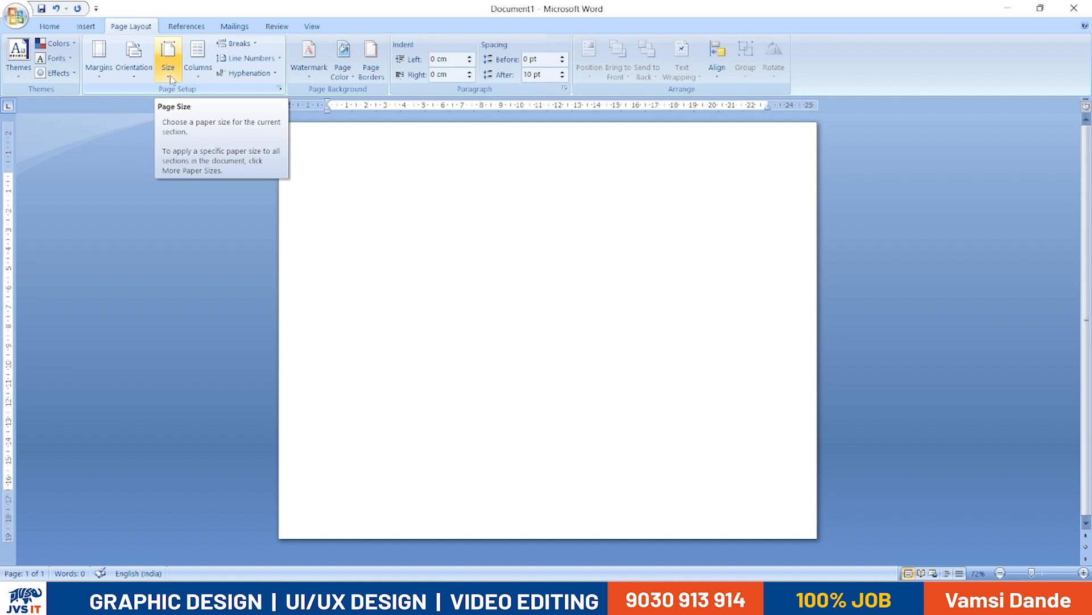
{"action": "left_click", "coordinate": [86, 26]}
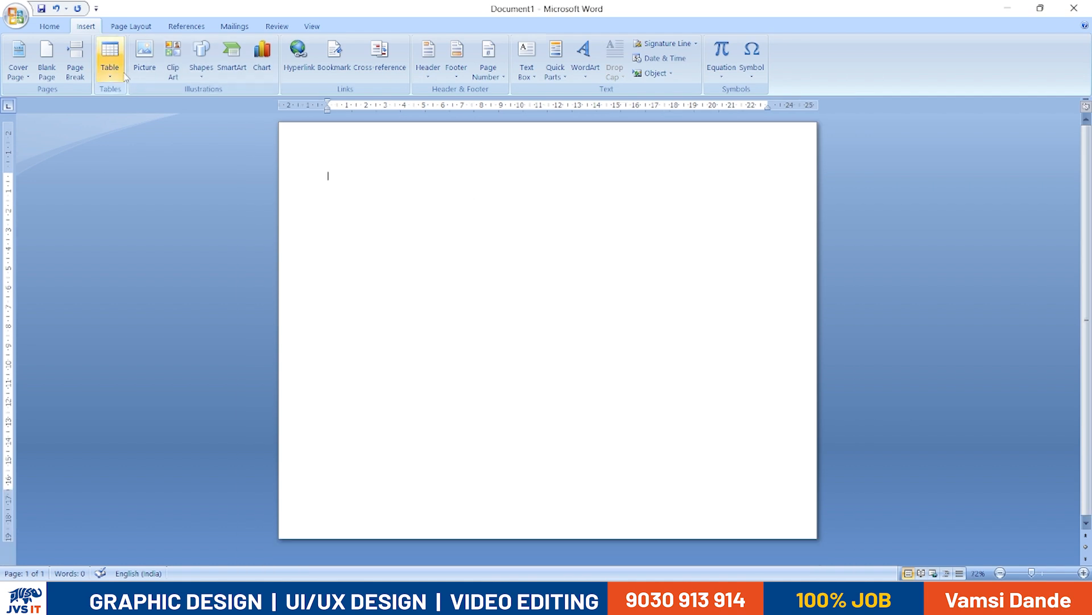
{"action": "left_click", "coordinate": [201, 59]}
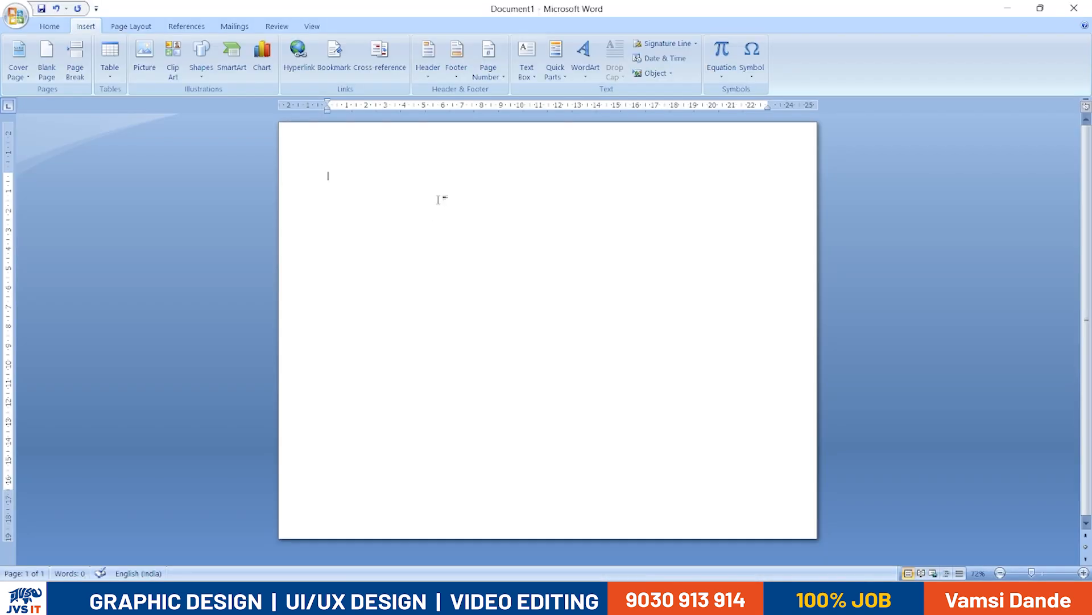
Enter the heading CERTIFICATE directly on the page and enlarge it to 36 pt
{"action": "type", "text": "CERTIFICATE"}
{"action": "key", "text": "ctrl+a"}
{"action": "key", "text": "ctrl+shift+period"}
{"action": "key", "text": "ctrl+shift+period"}
{"action": "key", "text": "ctrl+shift+period"}
{"action": "key", "text": "ctrl+shift+period"}
{"action": "key", "text": "ctrl+shift+period"}
{"action": "key", "text": "ctrl+shift+period"}
{"action": "key", "text": "ctrl+shift+period"}
{"action": "key", "text": "ctrl+shift+period"}
{"action": "key", "text": "ctrl+shift+period"}
{"action": "key", "text": "ctrl+shift+period"}
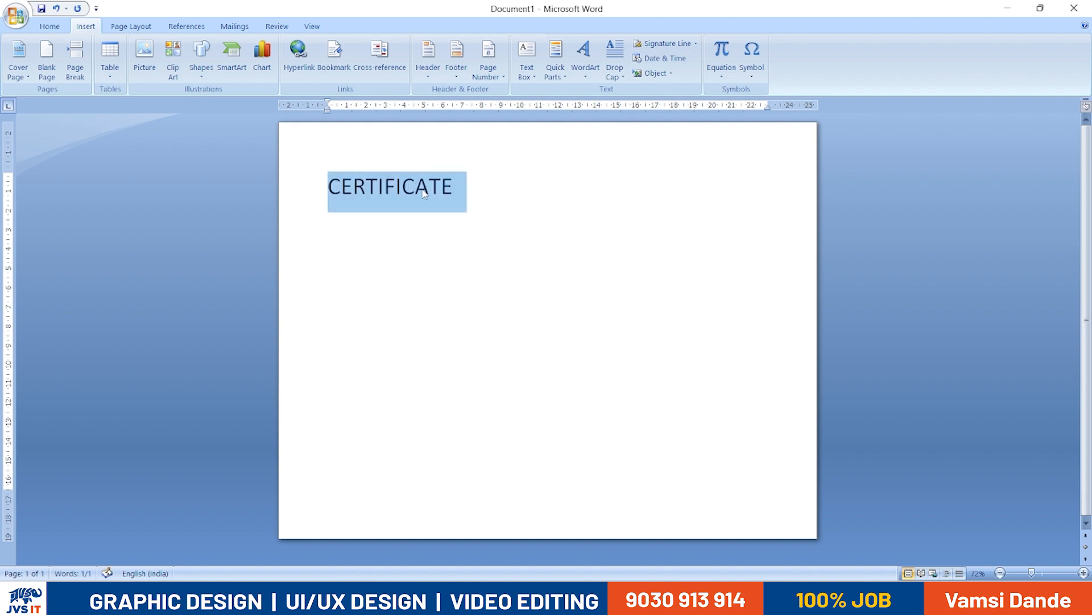
Delete the CERTIFICATE heading that stands directly on the page
{"action": "left_click", "coordinate": [447, 189]}
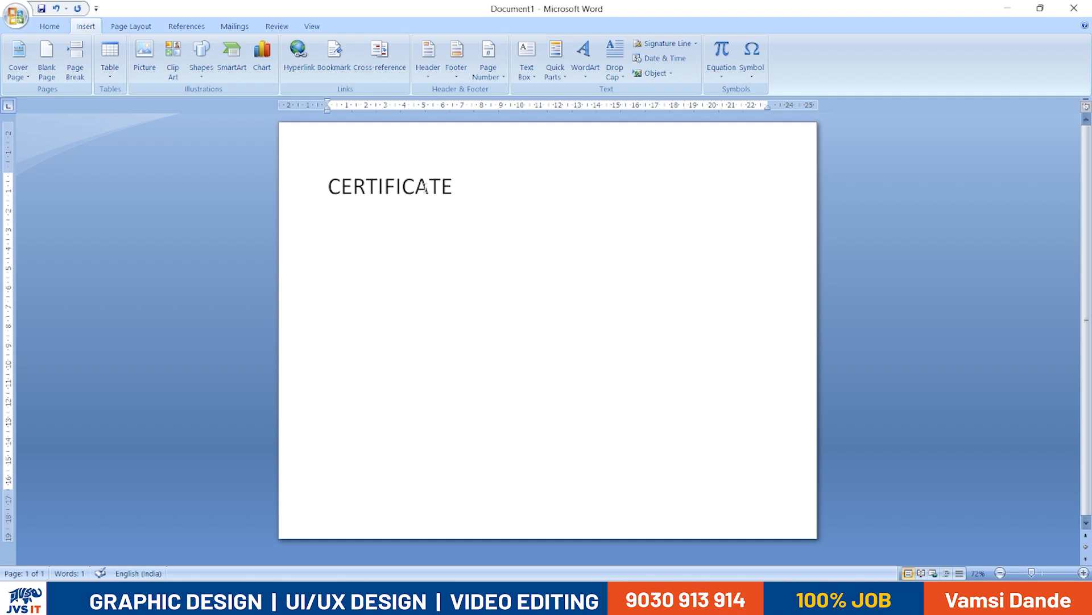
{"action": "left_click_drag", "start_coordinate": [476, 203], "coordinate": [335, 192]}
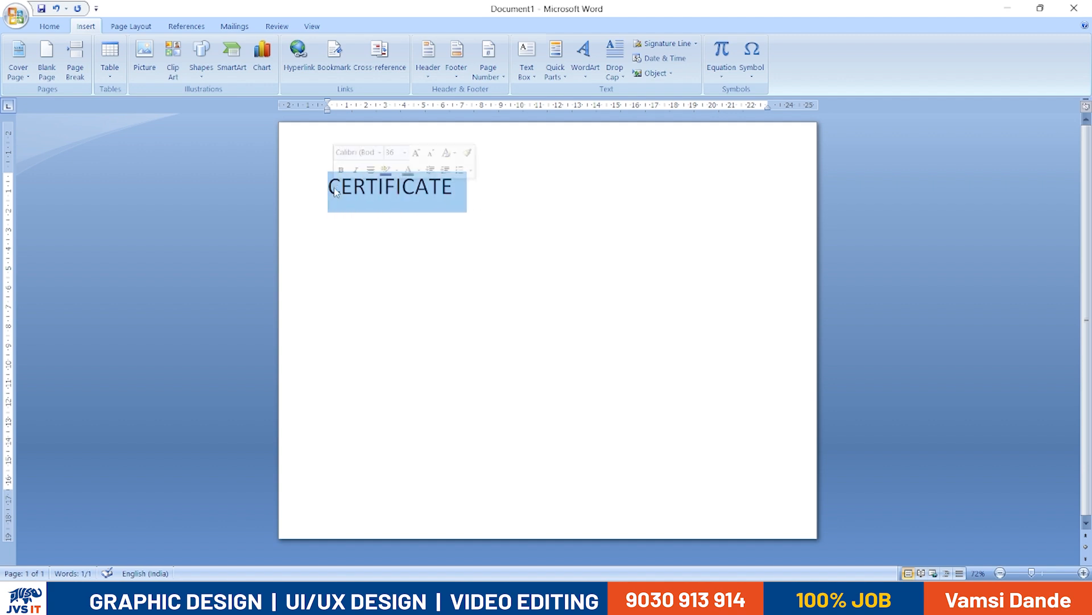
{"action": "key", "text": "Delete"}
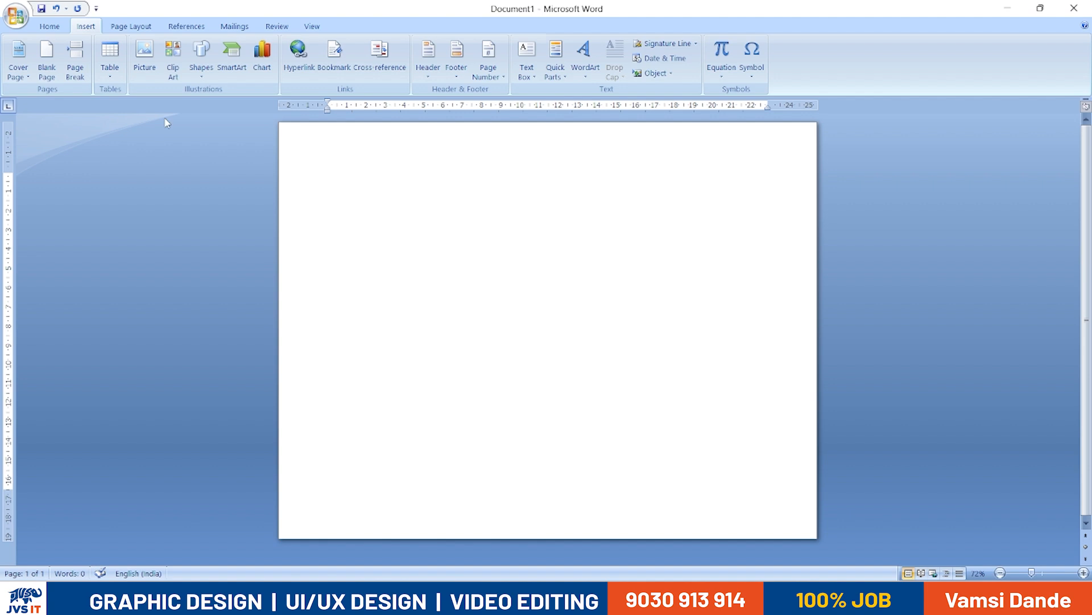
Insert a Simple Text Box near the page's upper edge and replace its placeholder text with CERTIFICATE
{"action": "left_click", "coordinate": [529, 71]}
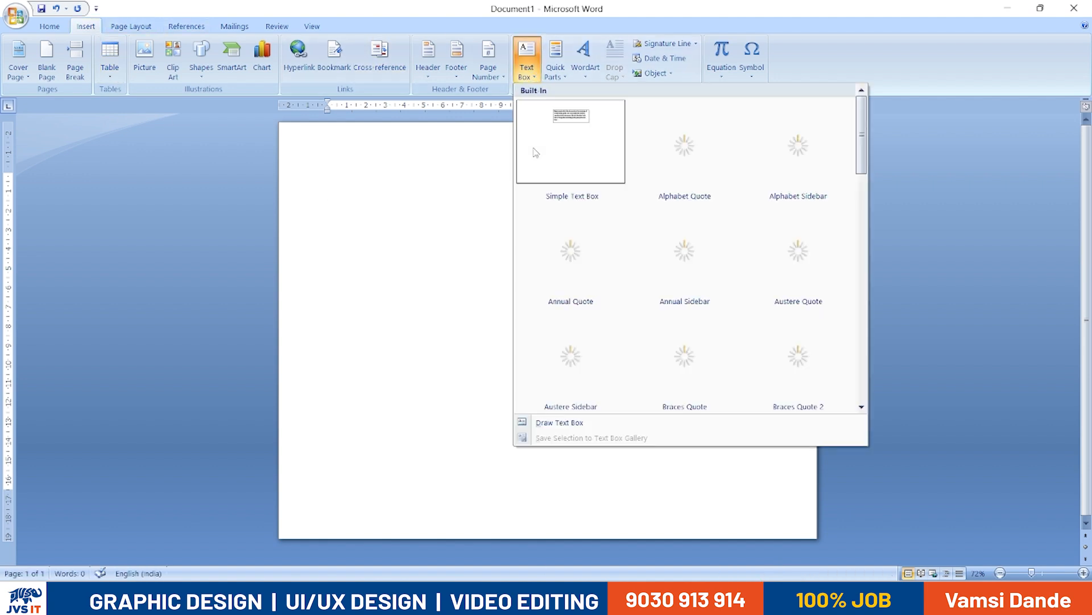
{"action": "left_click", "coordinate": [569, 116]}
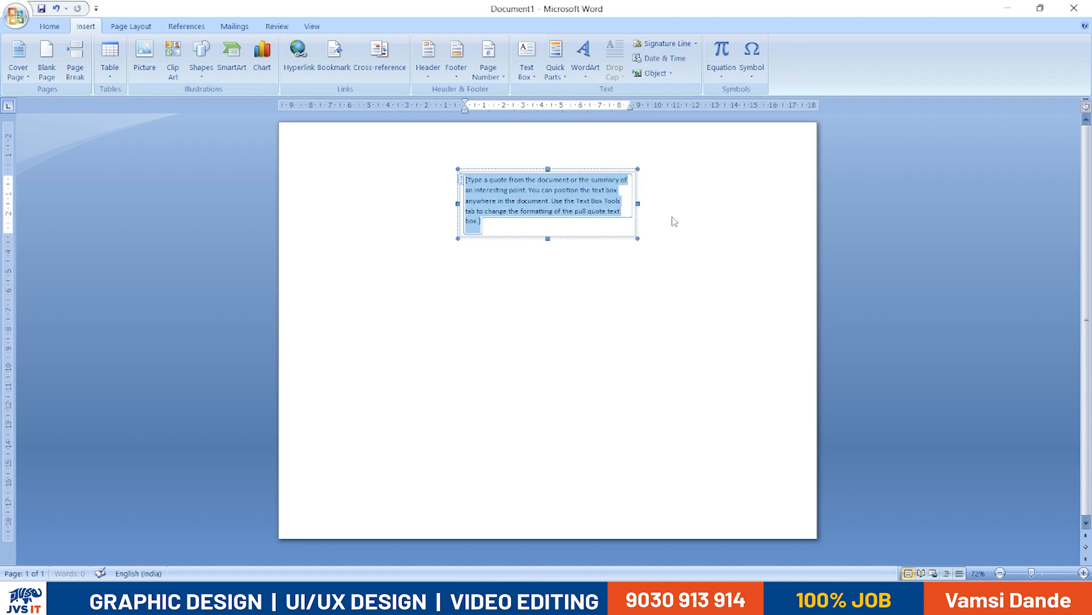
{"action": "type", "text": "CERTIF"}
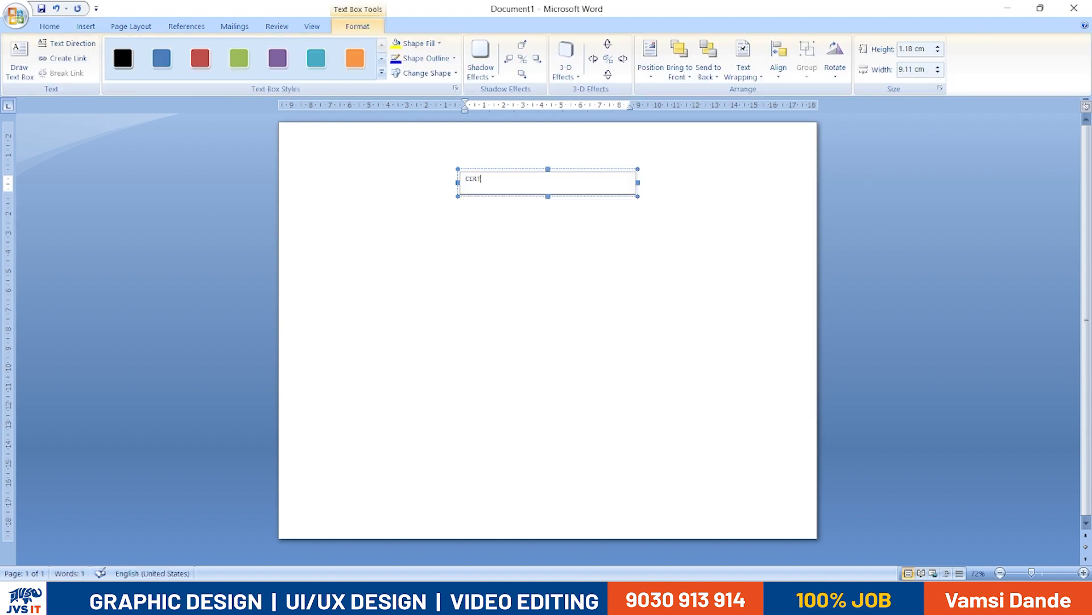
{"action": "type", "text": "CATE"}
{"action": "key", "text": "BackSpace"}
{"action": "type", "text": "I"}
Enlarge the CERTIFICATE text to 48 pt and widen its text box to about 11.77 cm so it fits one line
{"action": "key", "text": "ctrl+a"}
{"action": "key", "text": "ctrl+shift+period"}
{"action": "key", "text": "ctrl+shift+period"}
{"action": "key", "text": "ctrl+shift+period"}
{"action": "key", "text": "ctrl+shift+period"}
{"action": "key", "text": "ctrl+shift+period"}
{"action": "key", "text": "ctrl+shift+period"}
{"action": "key", "text": "ctrl+shift+period"}
{"action": "key", "text": "ctrl+shift+period"}
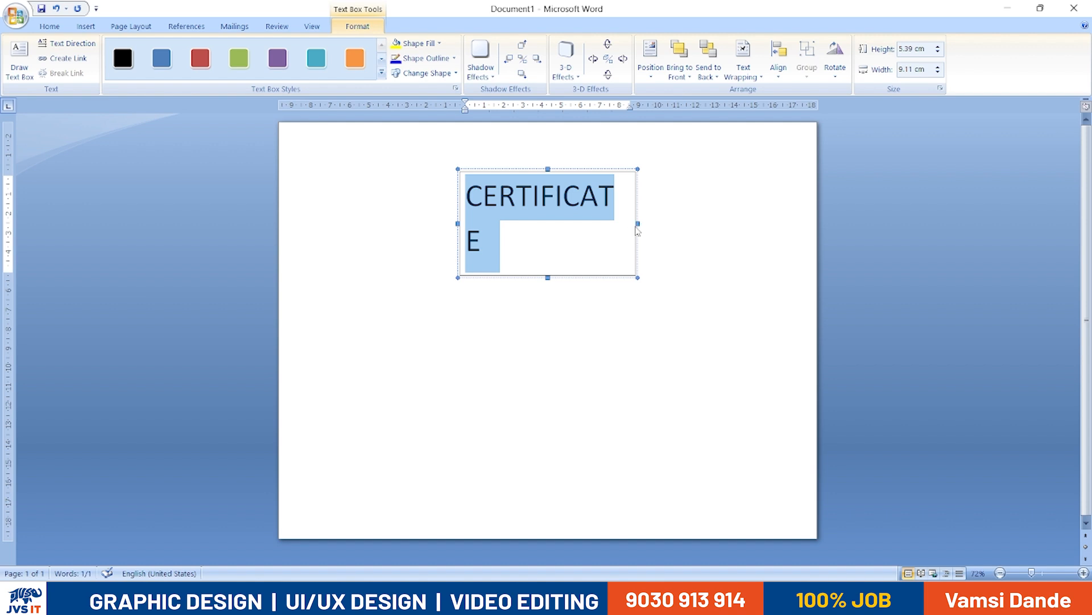
{"action": "left_click_drag", "start_coordinate": [637, 224], "coordinate": [661, 225]}
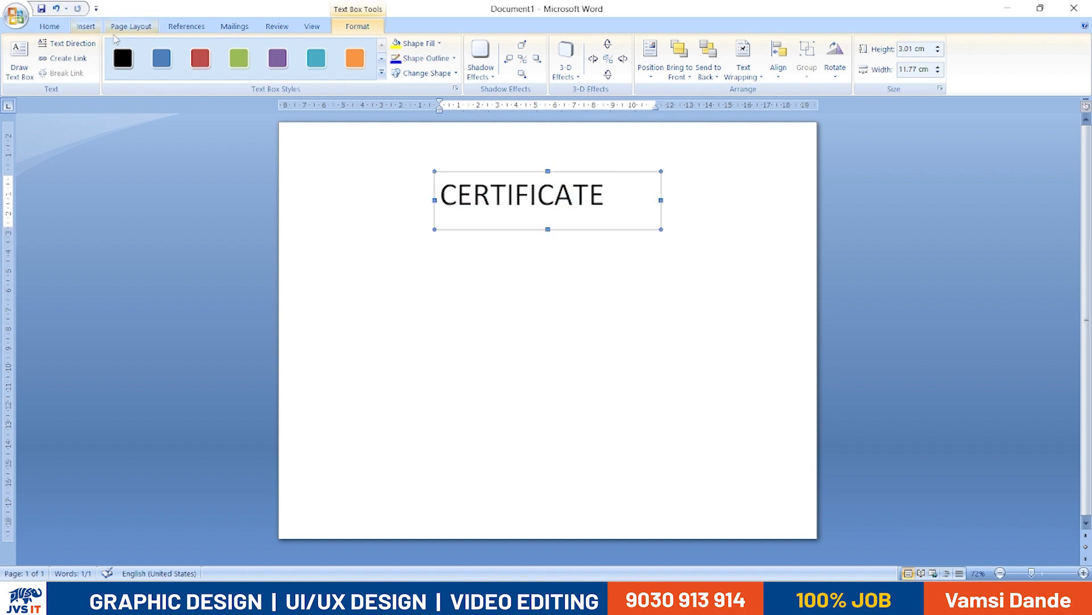
Set the font of the CERTIFICATE heading to Algerian
{"action": "left_click", "coordinate": [49, 27]}
{"action": "left_click", "coordinate": [191, 49]}
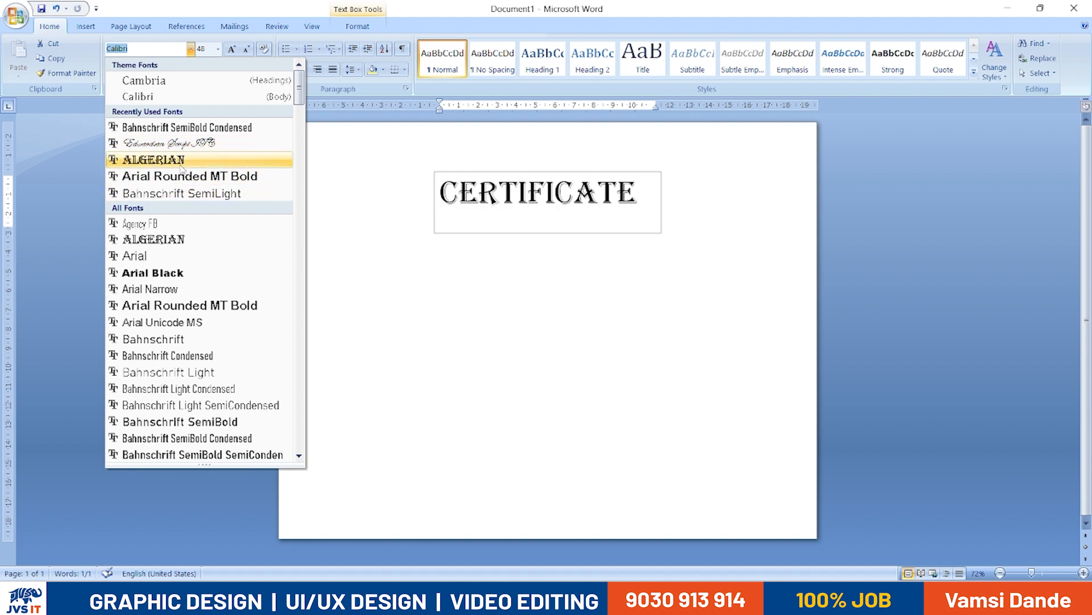
{"action": "left_click", "coordinate": [181, 162]}
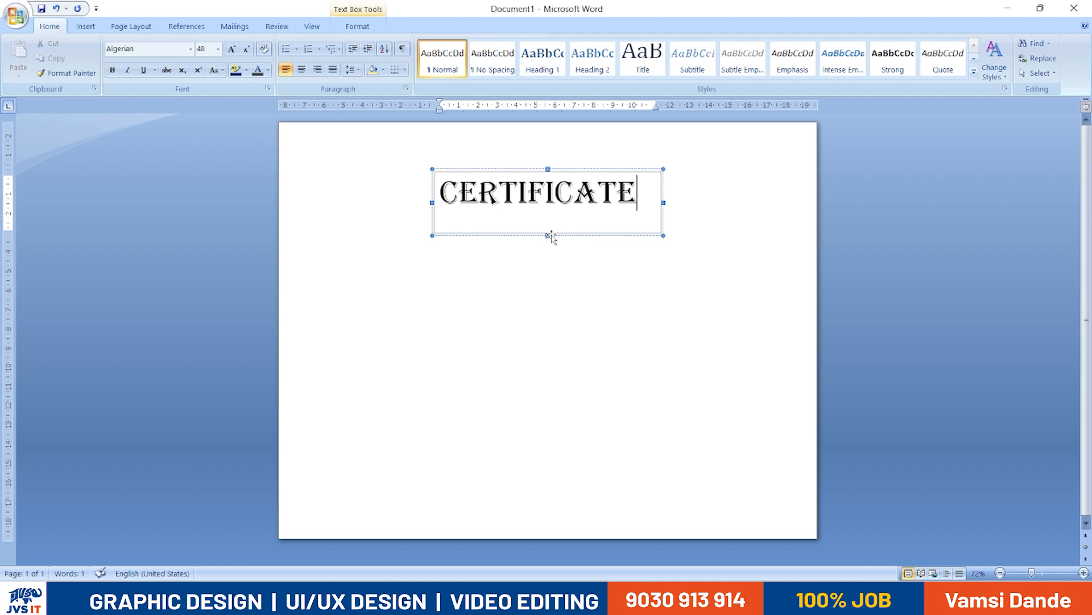
Move the CERTIFICATE text box closer to the page's upper edge and shrink it to about 2.42 cm high and 11.29 cm wide
{"action": "left_click_drag", "start_coordinate": [548, 235], "coordinate": [548, 210]}
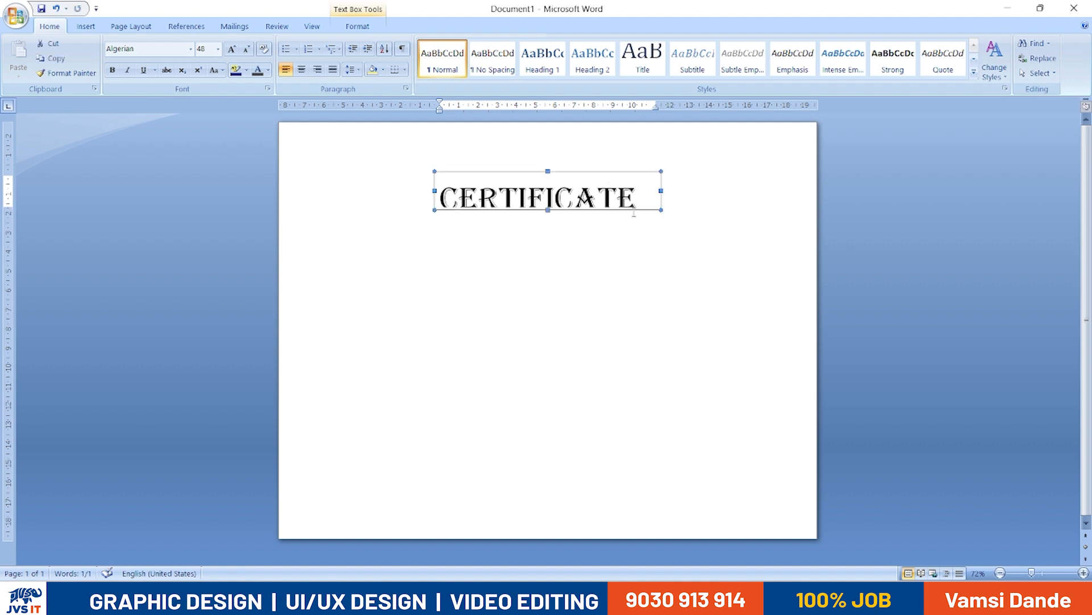
{"action": "left_click_drag", "start_coordinate": [582, 171], "coordinate": [580, 148]}
{"action": "left_click", "coordinate": [642, 179]}
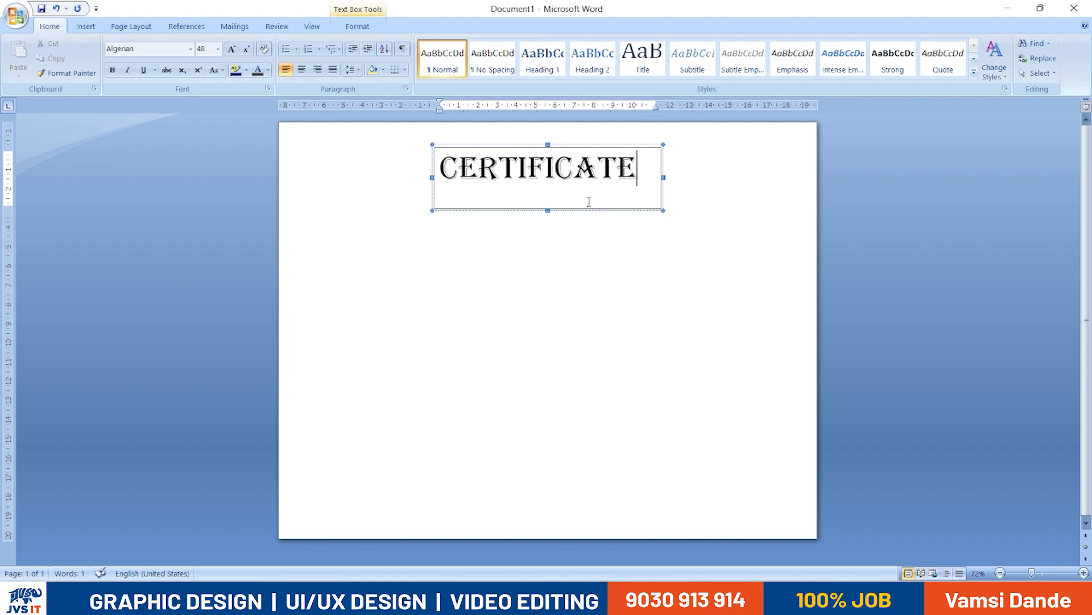
{"action": "left_click_drag", "start_coordinate": [547, 208], "coordinate": [548, 193]}
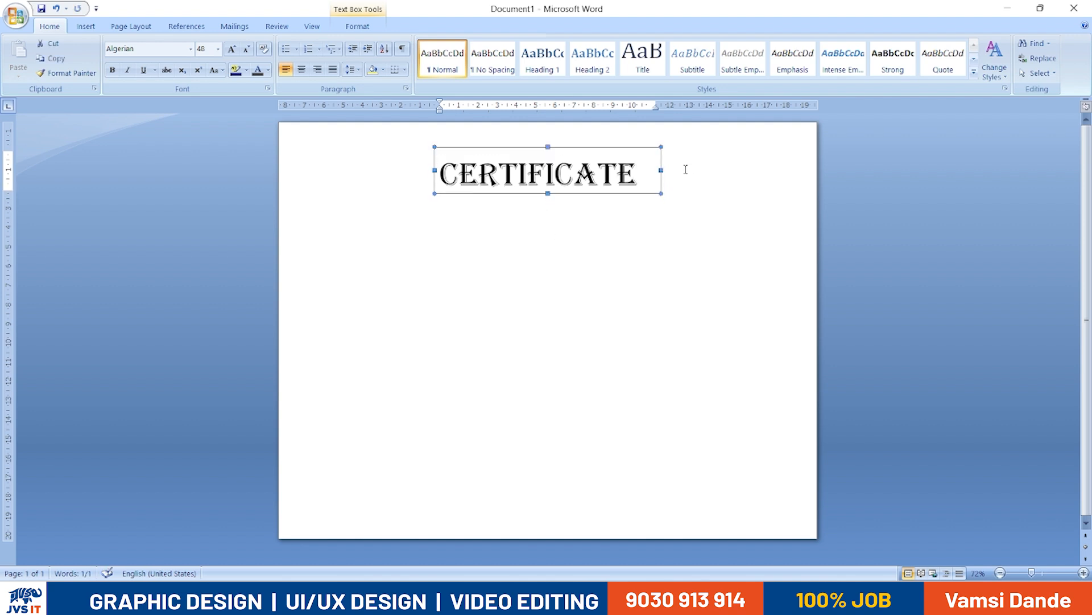
{"action": "mouse_move", "coordinate": [658, 170]}
{"action": "left_mouse_down"}
{"action": "mouse_move", "coordinate": [643, 171]}
{"action": "mouse_move", "coordinate": [652, 171]}
{"action": "left_mouse_up"}
Align the CERTIFICATE text box to the horizontal center of the page, trying right alignment along the way
{"action": "left_click", "coordinate": [359, 27]}
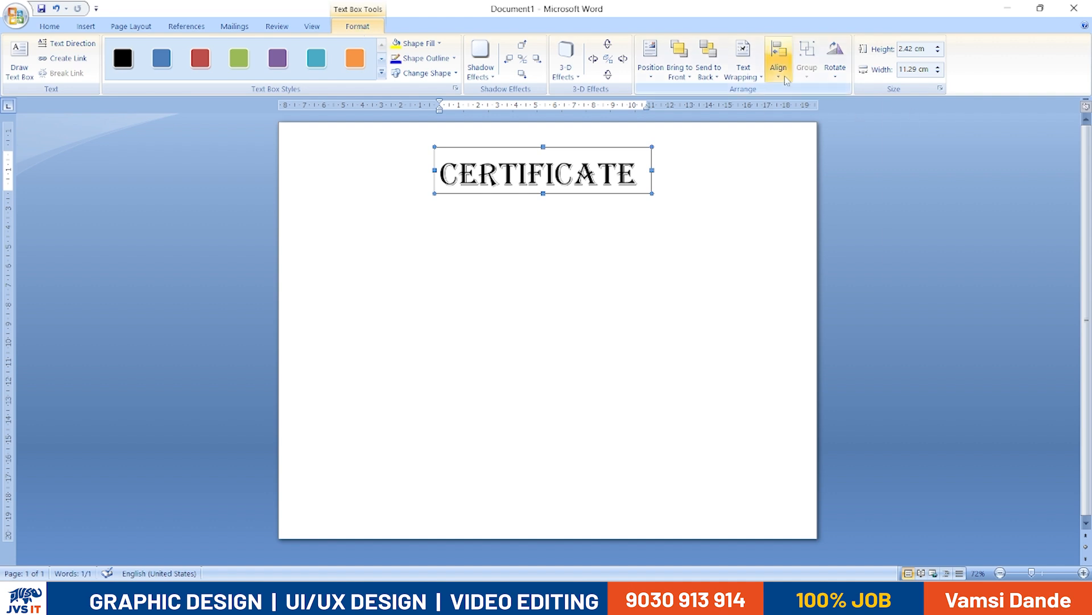
{"action": "left_click", "coordinate": [778, 60]}
{"action": "left_click", "coordinate": [792, 107]}
{"action": "left_click", "coordinate": [778, 60]}
{"action": "left_click", "coordinate": [796, 122]}
{"action": "left_click", "coordinate": [779, 59]}
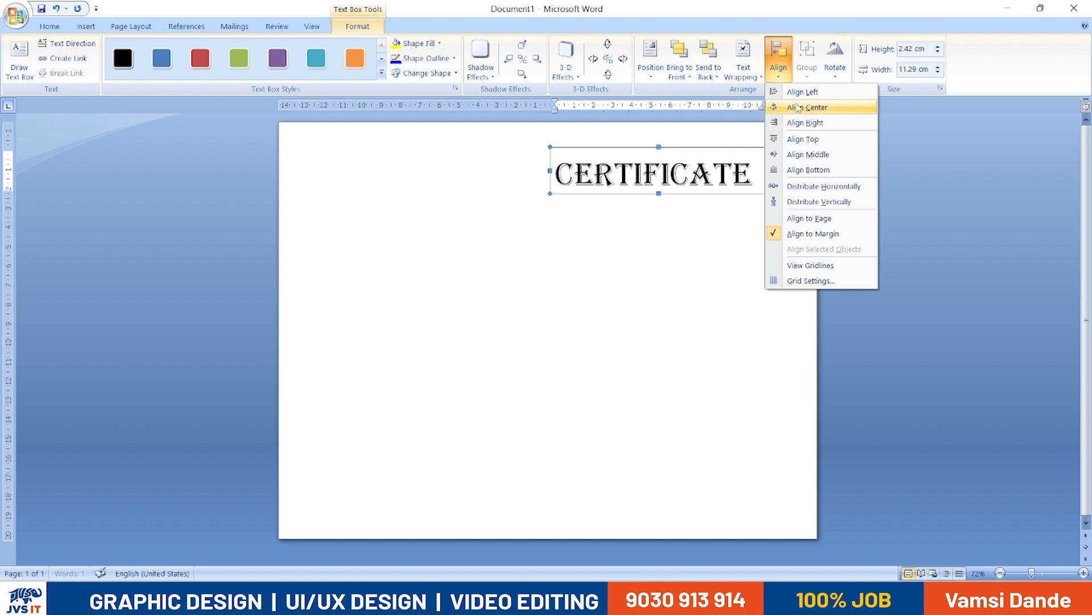
{"action": "left_click", "coordinate": [792, 107]}
{"action": "left_click", "coordinate": [669, 256]}
Select the whole CERTIFICATE text box and duplicate it
{"action": "left_click", "coordinate": [606, 177]}
{"action": "left_click", "coordinate": [590, 244]}
{"action": "left_click", "coordinate": [583, 148]}
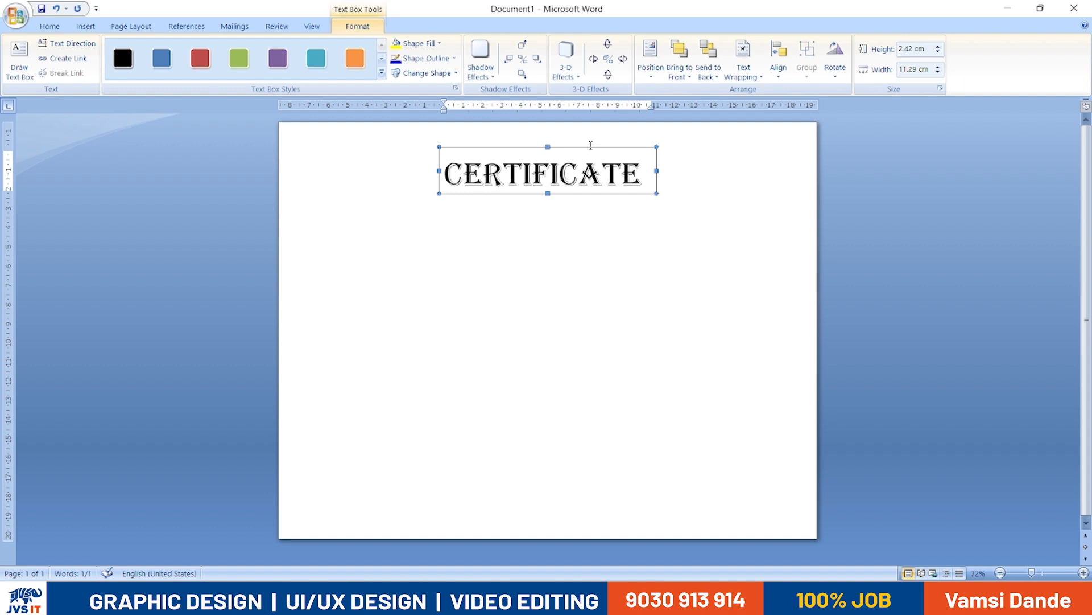
{"action": "key", "text": "ctrl+d"}
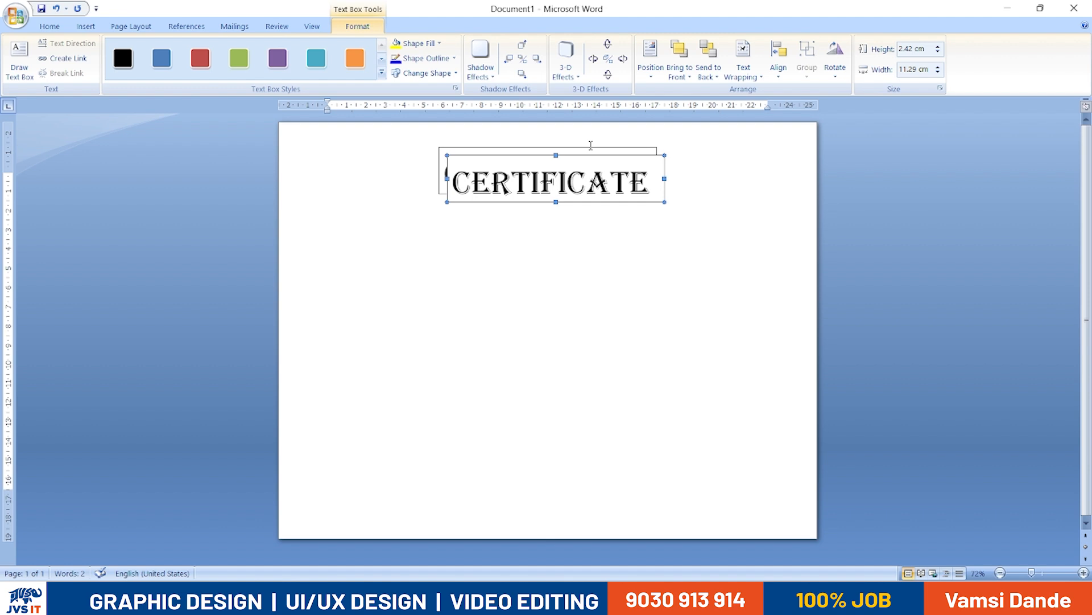
Switch to Notepad to view the shortcut notes in MS-Short.txt
{"action": "key", "text": "super+r"}
{"action": "type", "text": "winword"}
{"action": "key", "text": "Return"}
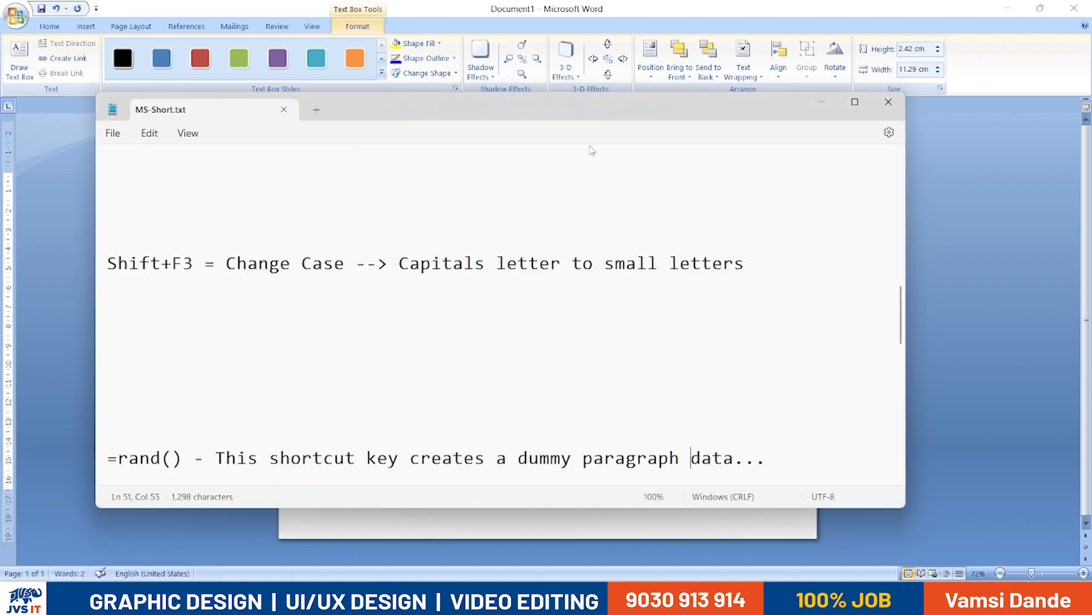
Write the note "Ctrl+D= Duplicate" in a new Notepad tab and switch back to Word
{"action": "type", "text": "Ctrl+"}
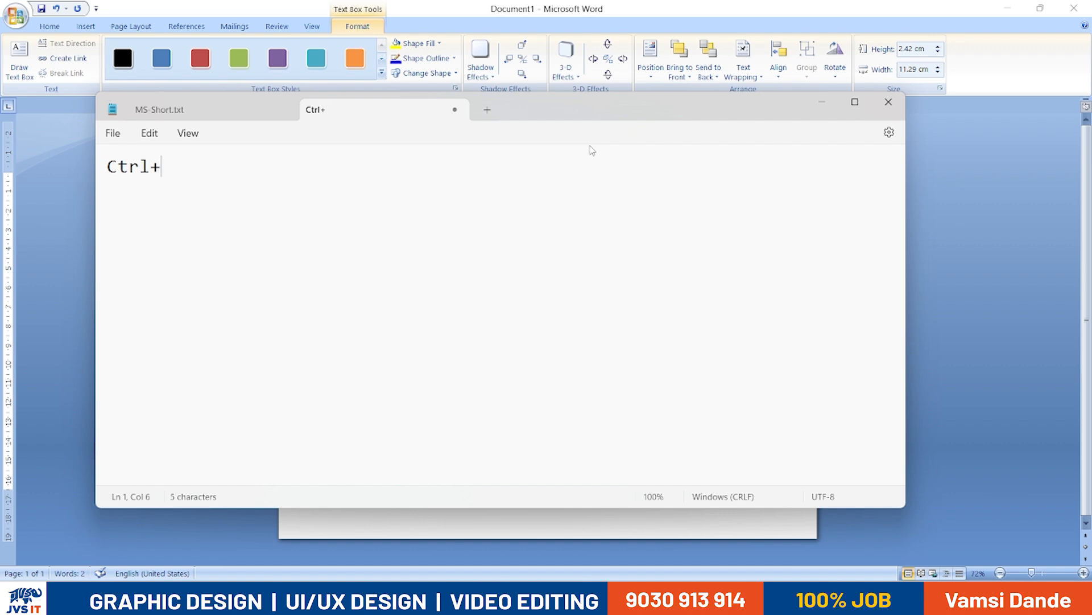
{"action": "type", "text": "D= Duplicate"}
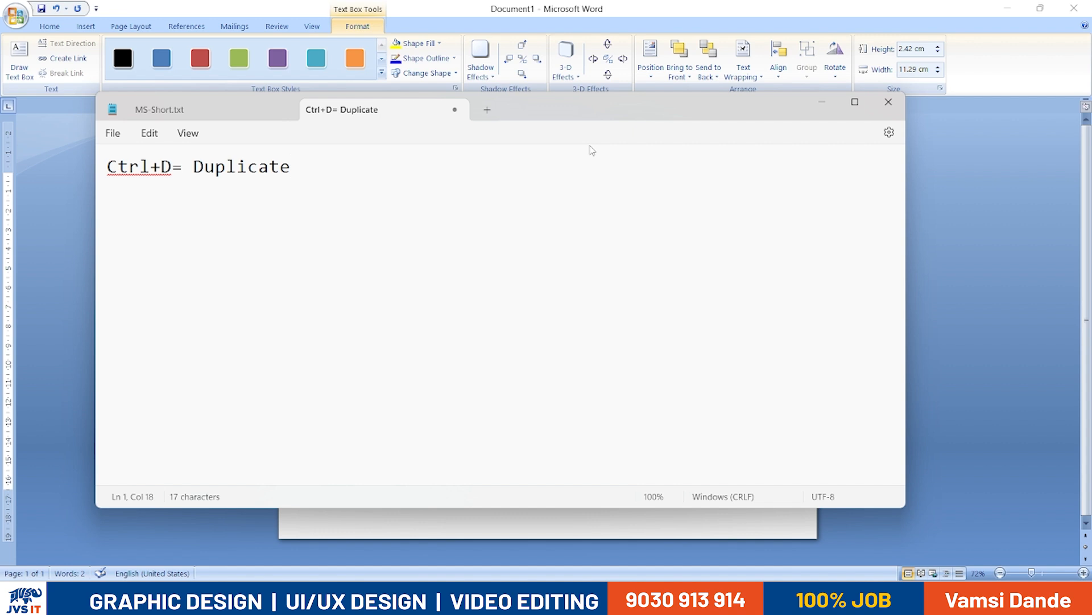
{"action": "key", "text": "alt+Tab"}
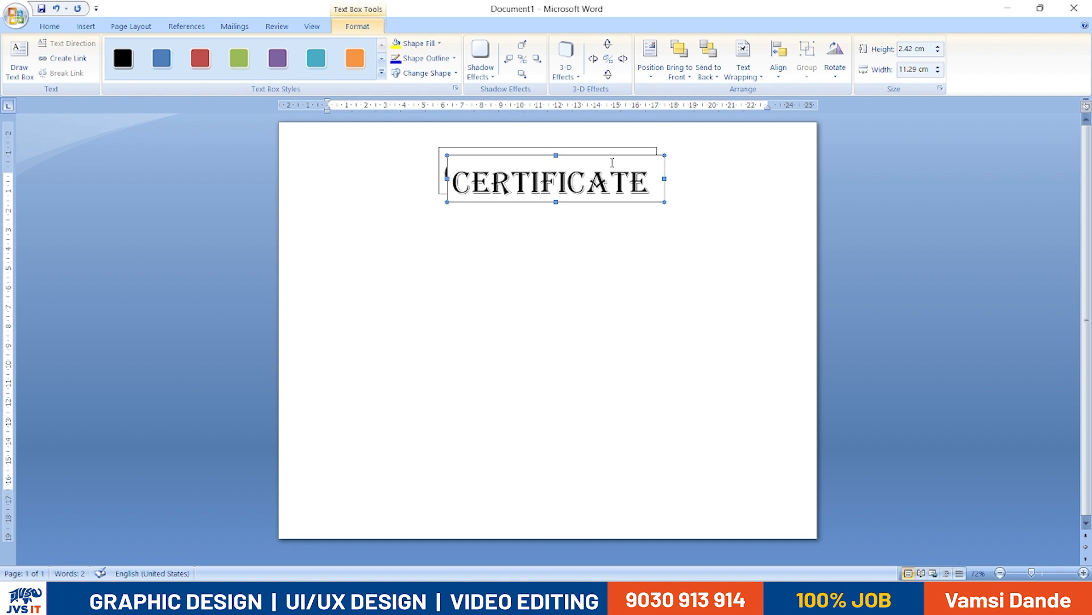
Move the duplicated CERTIFICATE text box directly below the original, then undo the extra downward move
{"action": "left_click_drag", "start_coordinate": [608, 159], "coordinate": [600, 210]}
{"action": "left_click", "coordinate": [612, 231]}
{"action": "key", "text": "ctrl+a"}
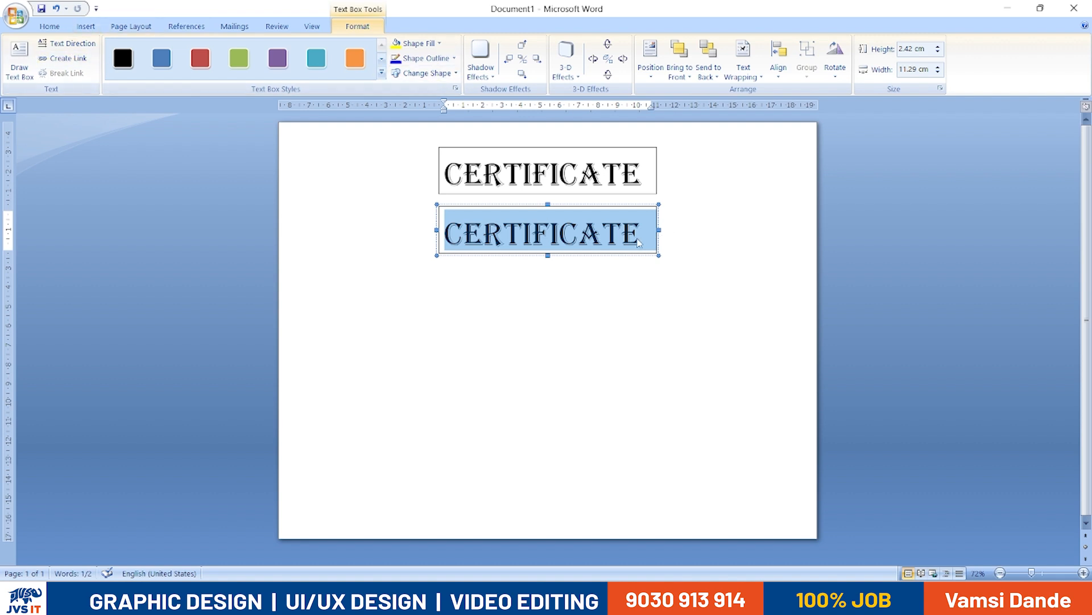
{"action": "left_click", "coordinate": [659, 229]}
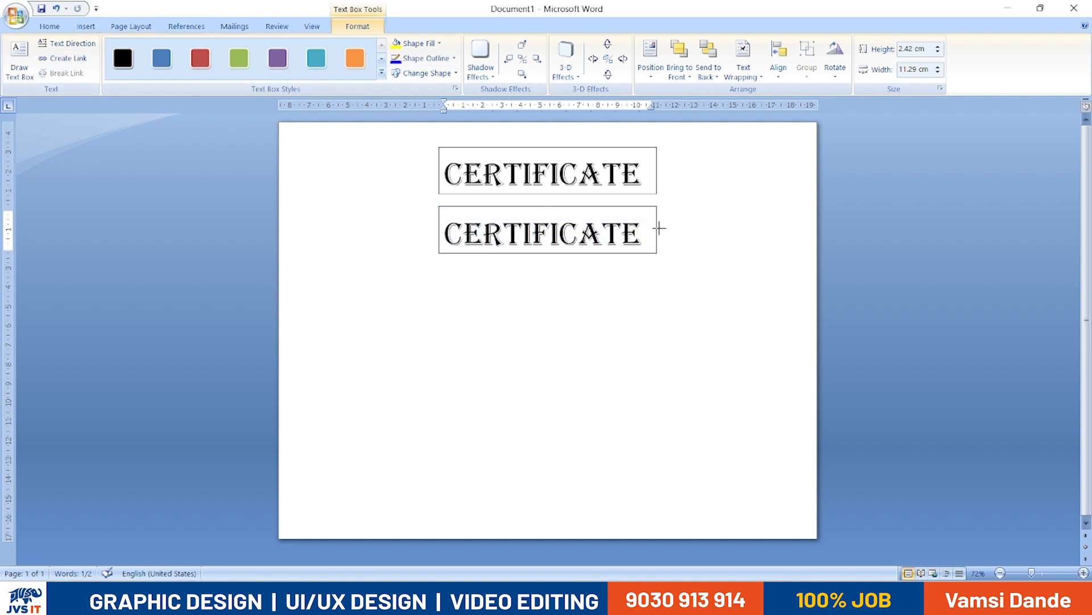
{"action": "left_click_drag", "start_coordinate": [626, 230], "coordinate": [627, 241]}
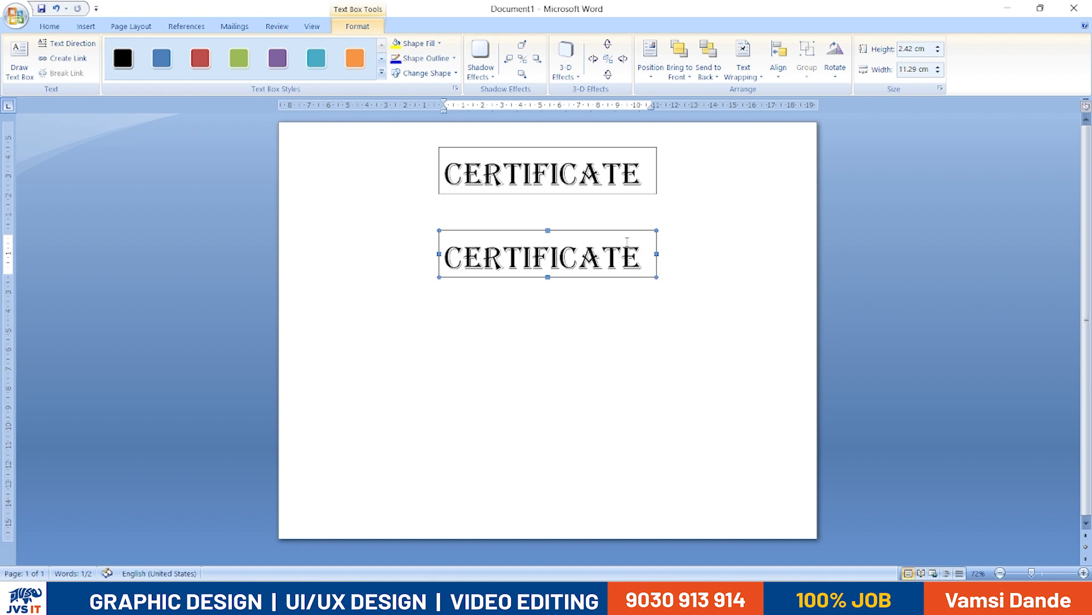
{"action": "key", "text": "ctrl+z"}
Check the reference certificate image and replace the duplicate box's text with OF ACHIEVEMENT
{"action": "key", "text": "alt+Tab"}
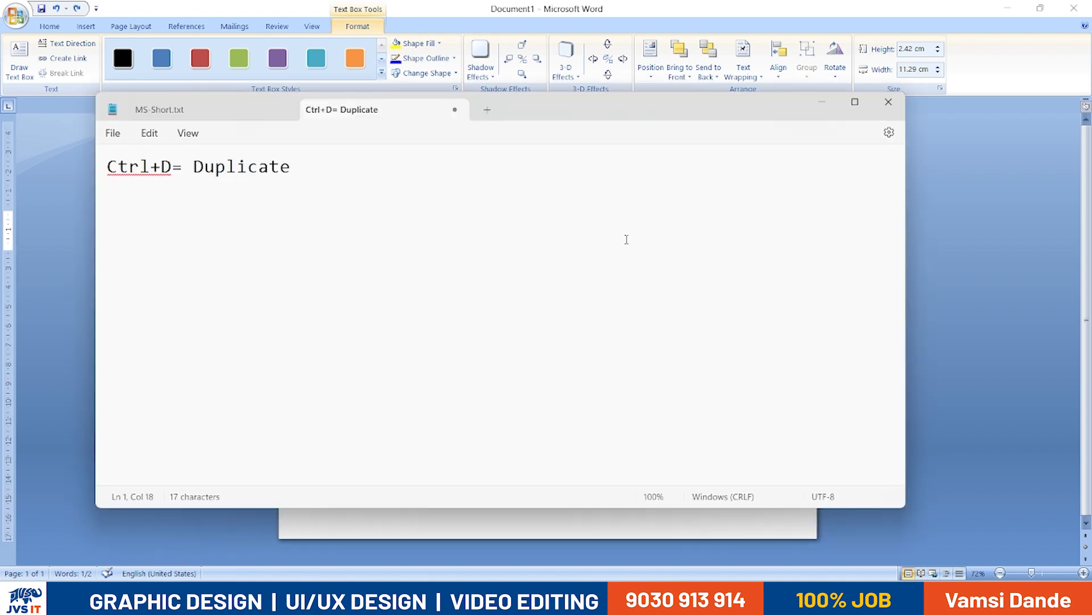
{"action": "key", "text": "alt+Tab"}
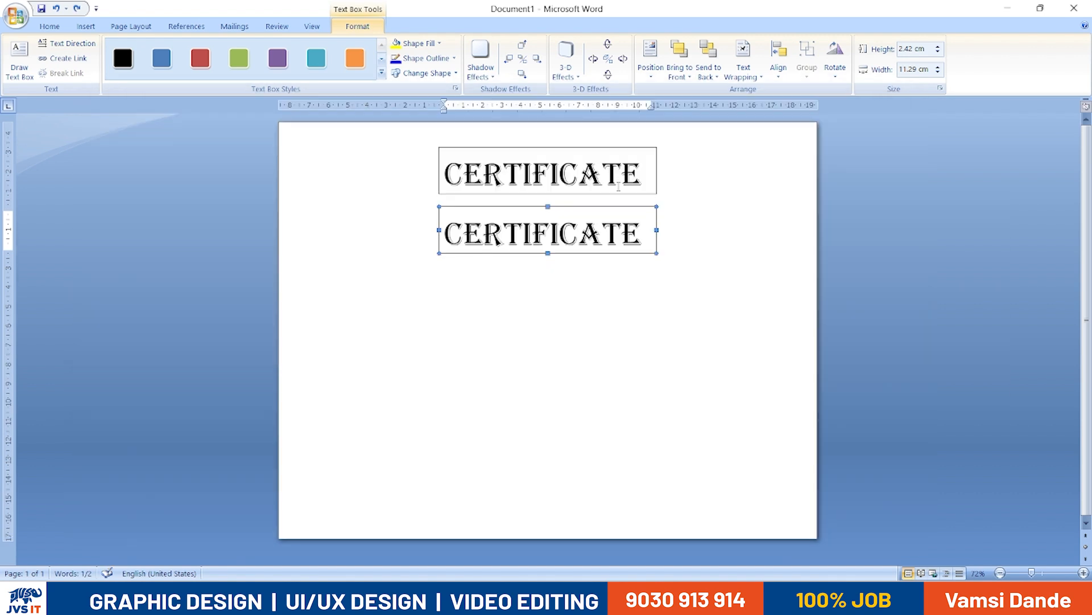
{"action": "key", "text": "alt+Tab"}
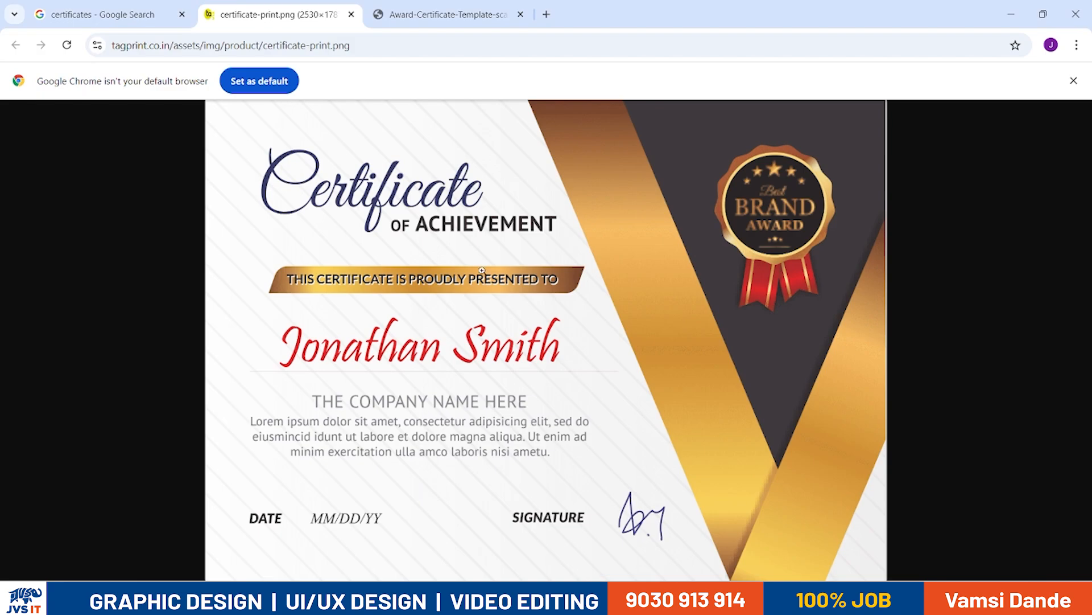
{"action": "key", "text": "alt+Tab"}
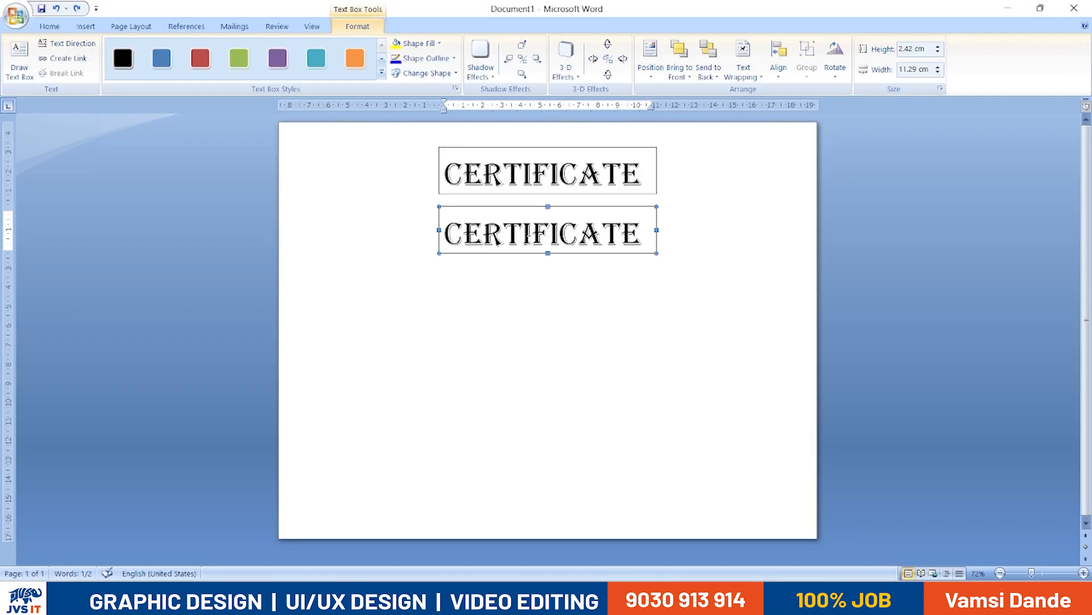
{"action": "triple_click", "coordinate": [534, 239]}
{"action": "type", "text": "OF AC"}
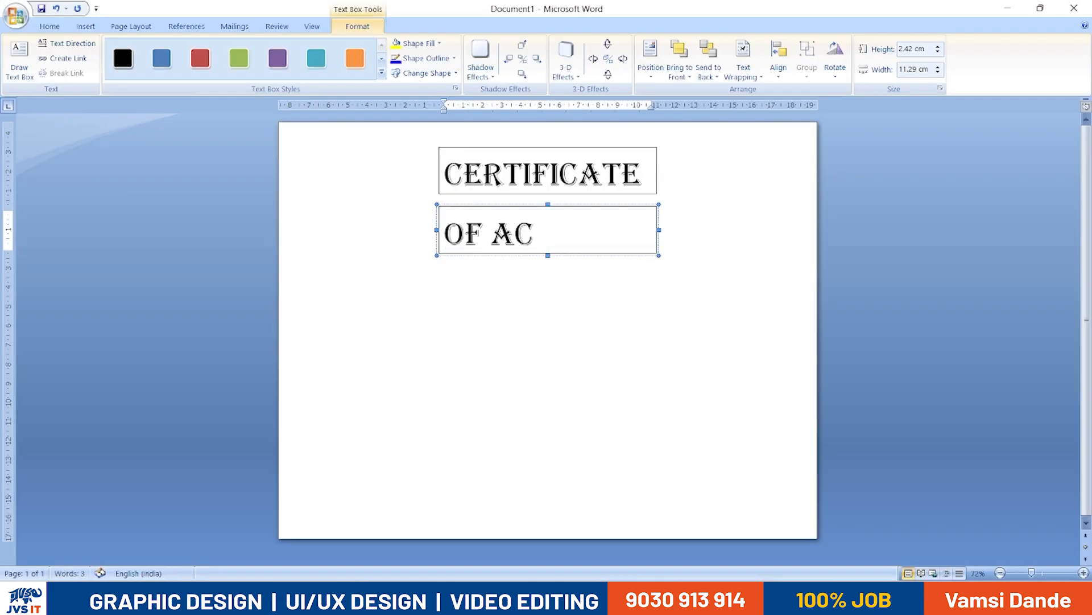
{"action": "key", "text": "alt+Tab"}
{"action": "key", "text": "alt+Tab"}
{"action": "type", "text": "HIEVE"}
{"action": "key", "text": "ctrl+BackSpace"}
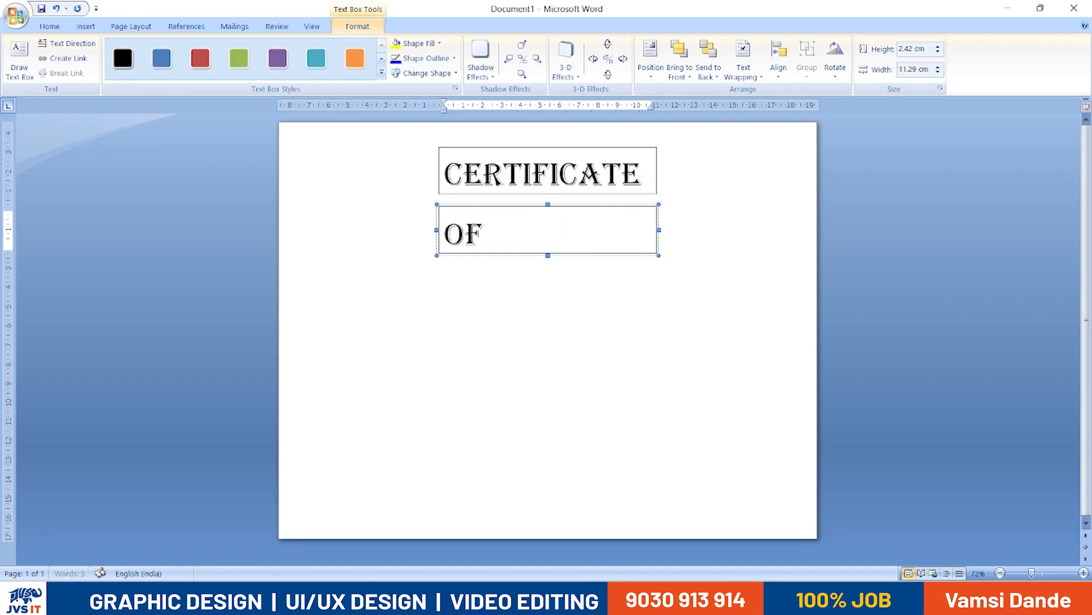
Resize the OF ACHIEVEMENT text to 36 pt and shorten its text box to fit the single line
{"action": "key", "text": "ctrl+a"}
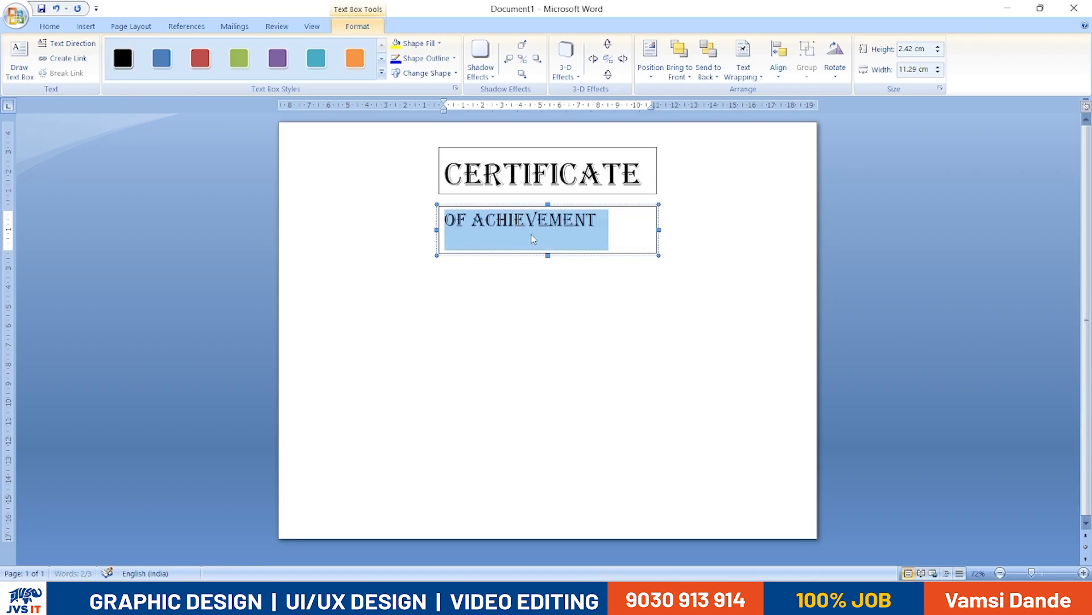
{"action": "key", "text": "ctrl+shift+period"}
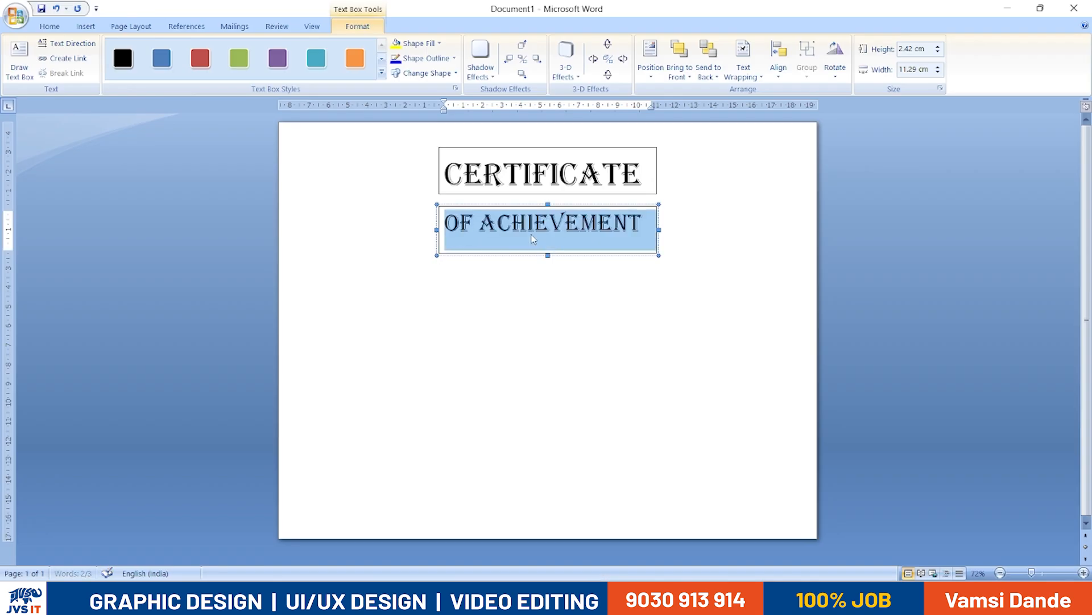
{"action": "left_click_drag", "start_coordinate": [549, 253], "coordinate": [549, 244]}
{"action": "left_click", "coordinate": [693, 264]}
Narrow the OF ACHIEVEMENT box slightly, and place CERTIFICATE at the left margin with OF ACHIEVEMENT offset to the right just below it
{"action": "left_click", "coordinate": [654, 227]}
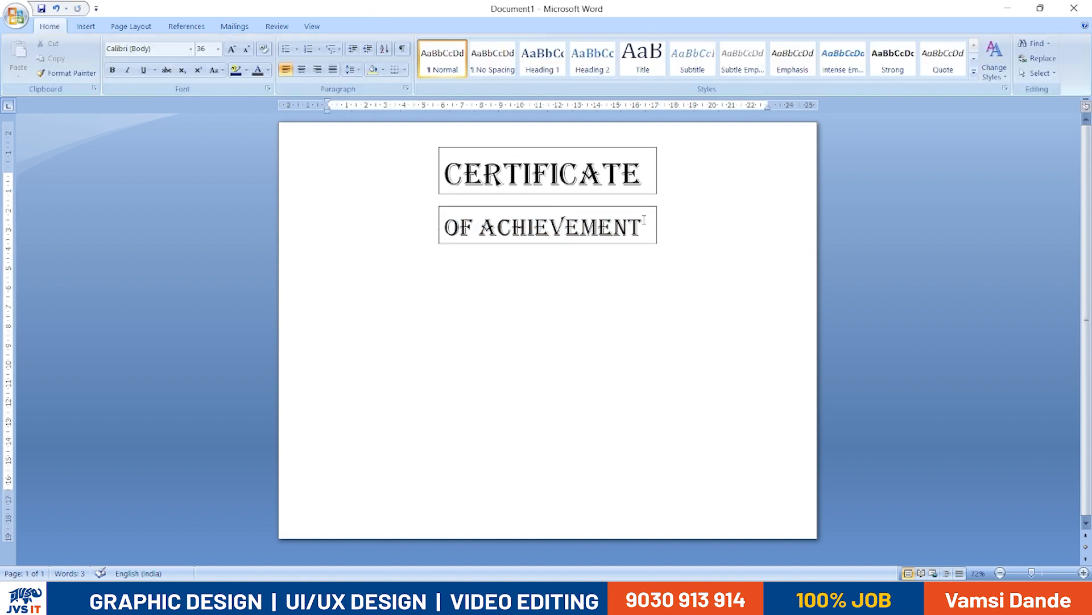
{"action": "left_click_drag", "start_coordinate": [658, 225], "coordinate": [711, 199]}
{"action": "left_click", "coordinate": [677, 232]}
{"action": "left_click", "coordinate": [631, 148], "text": "shift"}
{"action": "left_click_drag", "start_coordinate": [630, 148], "coordinate": [525, 140]}
{"action": "left_click", "coordinate": [686, 318]}
{"action": "key", "text": "alt+Tab"}
{"action": "key", "text": "alt+Tab"}
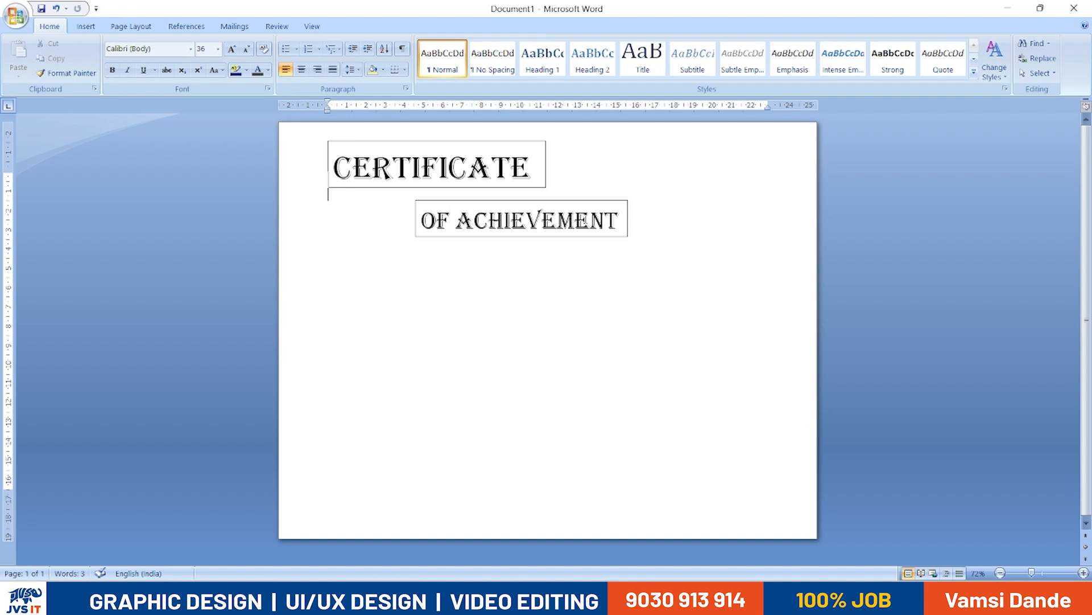
{"action": "left_click_drag", "start_coordinate": [590, 202], "coordinate": [590, 195]}
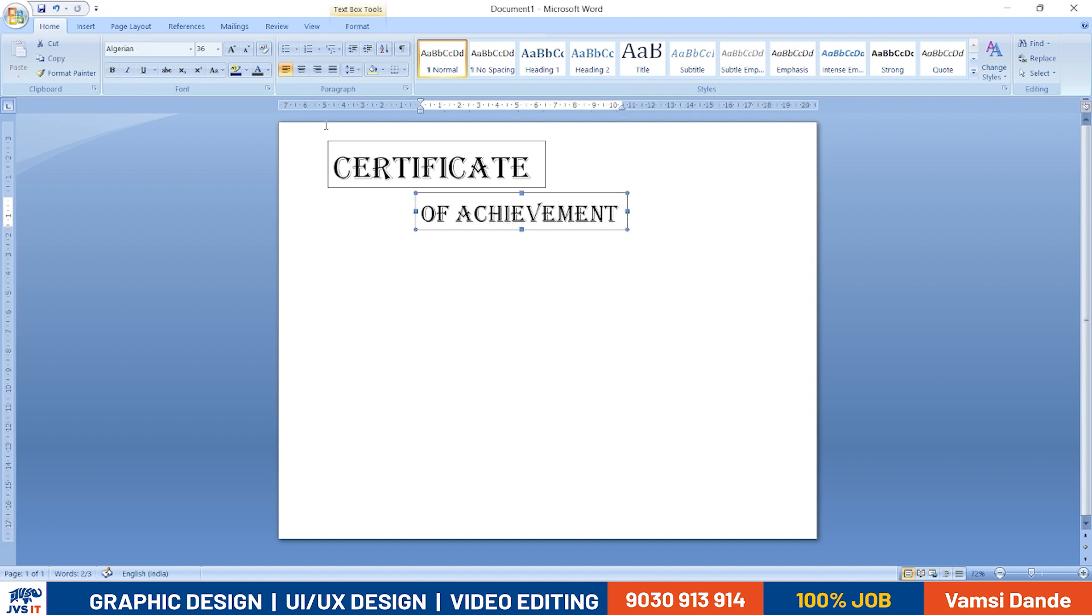
Change the OF ACHIEVEMENT text to the Calibri font and convert it to all capitals
{"action": "left_click", "coordinate": [191, 50]}
{"action": "left_click", "coordinate": [145, 95]}
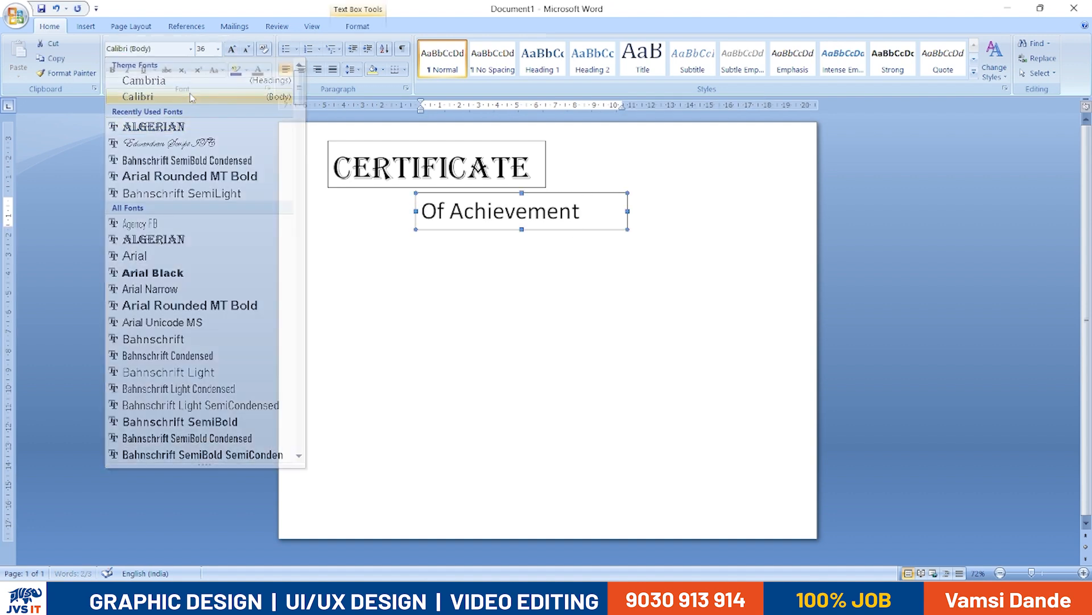
{"action": "triple_click", "coordinate": [636, 213]}
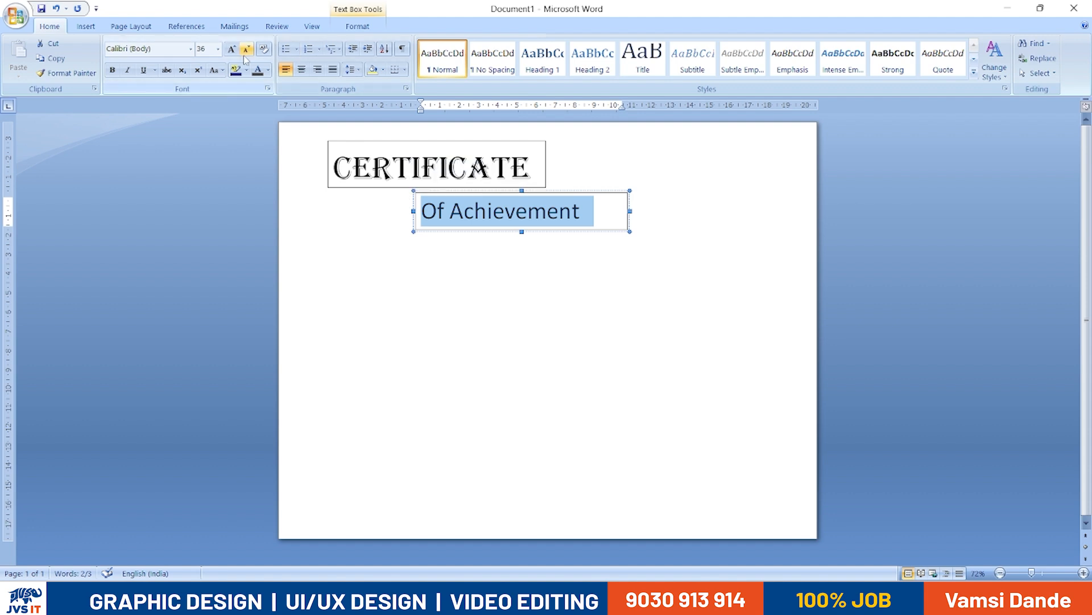
{"action": "key", "text": "shift+F3"}
{"action": "key", "text": "shift+F3"}
{"action": "key", "text": "shift+F3"}
{"action": "key", "text": "shift+F3"}
{"action": "key", "text": "shift+F3"}
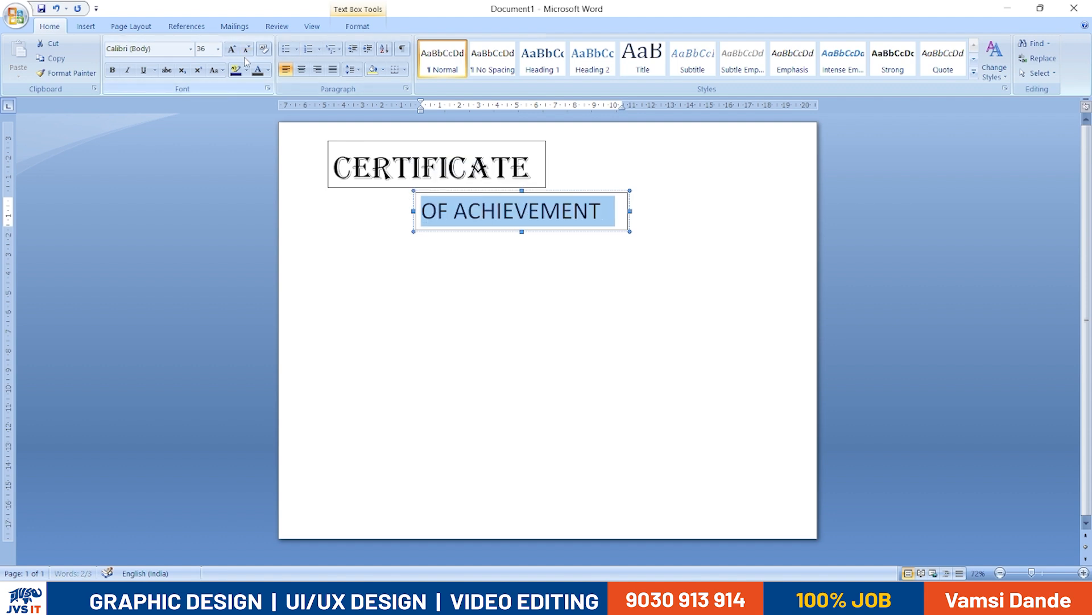
{"action": "key", "text": "shift+F3"}
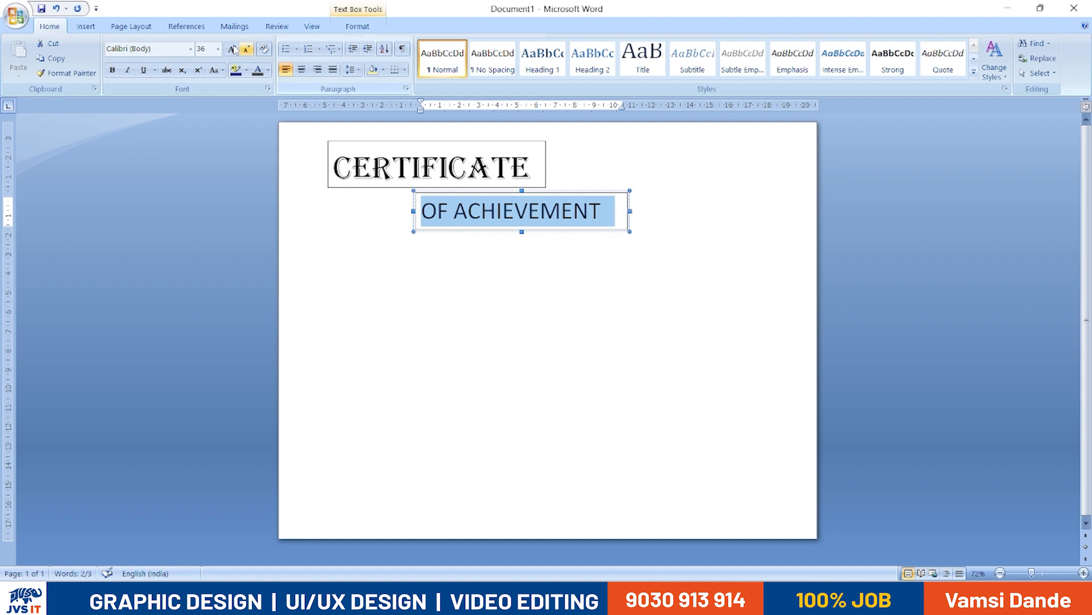
Set the OF ACHIEVEMENT text to Arial Rounded MT Bold at 28 pt and shrink its box to about 1.45 cm high and 9.9 cm wide
{"action": "left_click", "coordinate": [190, 50]}
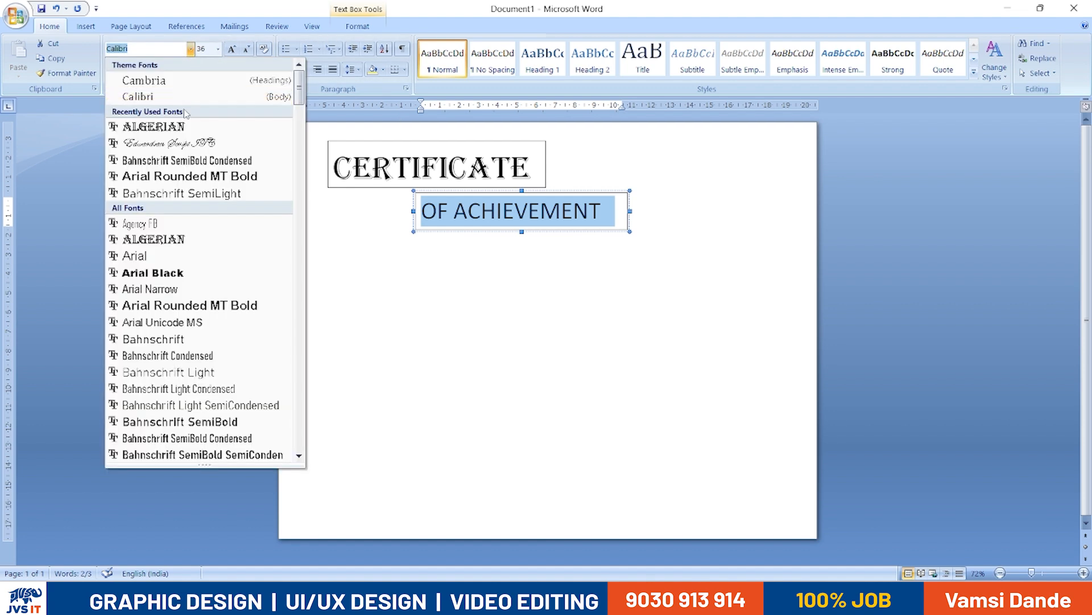
{"action": "left_click", "coordinate": [188, 176]}
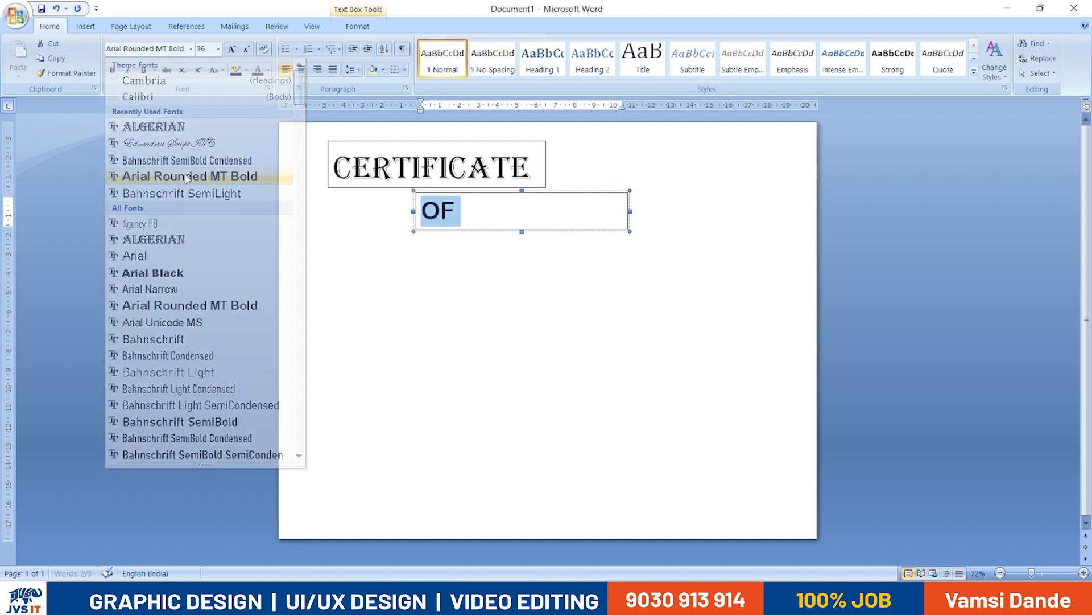
{"action": "left_click", "coordinate": [611, 211]}
{"action": "left_click_drag", "start_coordinate": [630, 211], "coordinate": [607, 211]}
{"action": "left_click", "coordinate": [512, 230]}
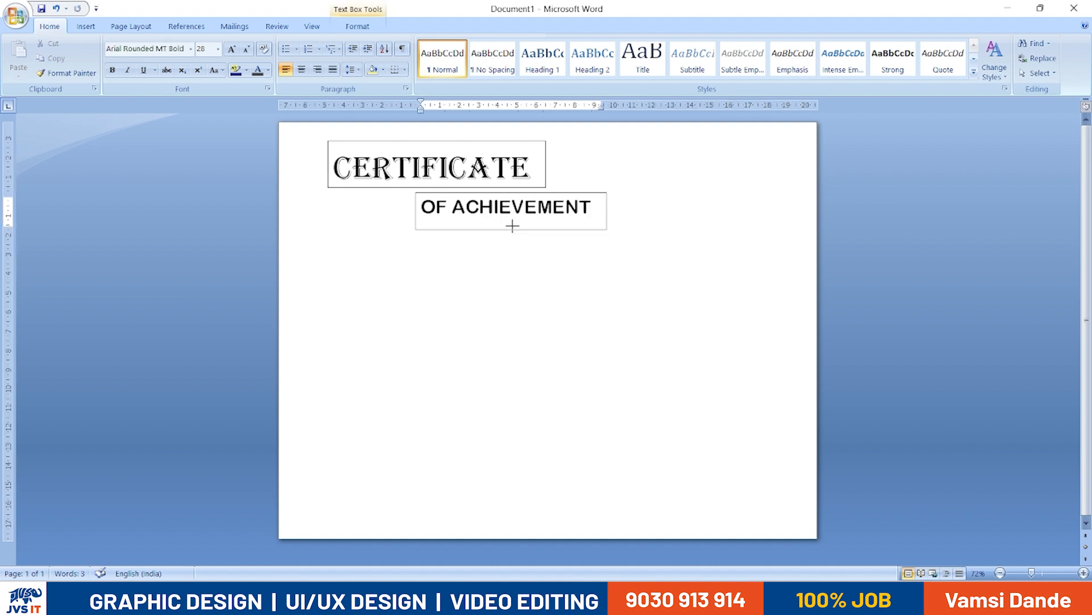
{"action": "left_click_drag", "start_coordinate": [512, 220], "coordinate": [512, 221]}
{"action": "left_click", "coordinate": [537, 256]}
Move the OF ACHIEVEMENT box under CERTIFICATE and center-align the two text boxes to each other
{"action": "left_click_drag", "start_coordinate": [562, 193], "coordinate": [483, 189]}
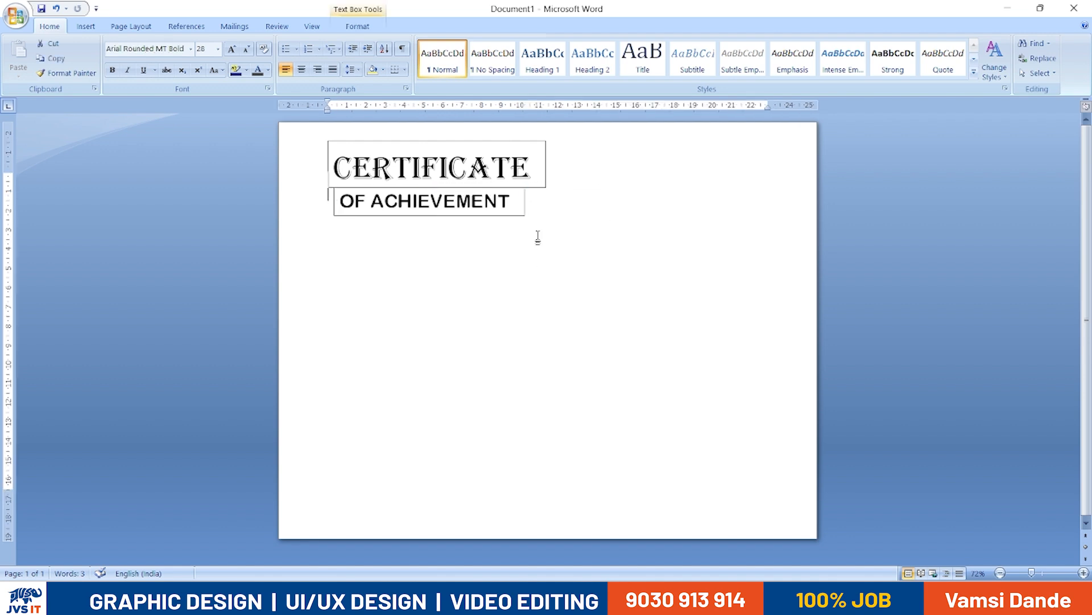
{"action": "left_click", "coordinate": [528, 200]}
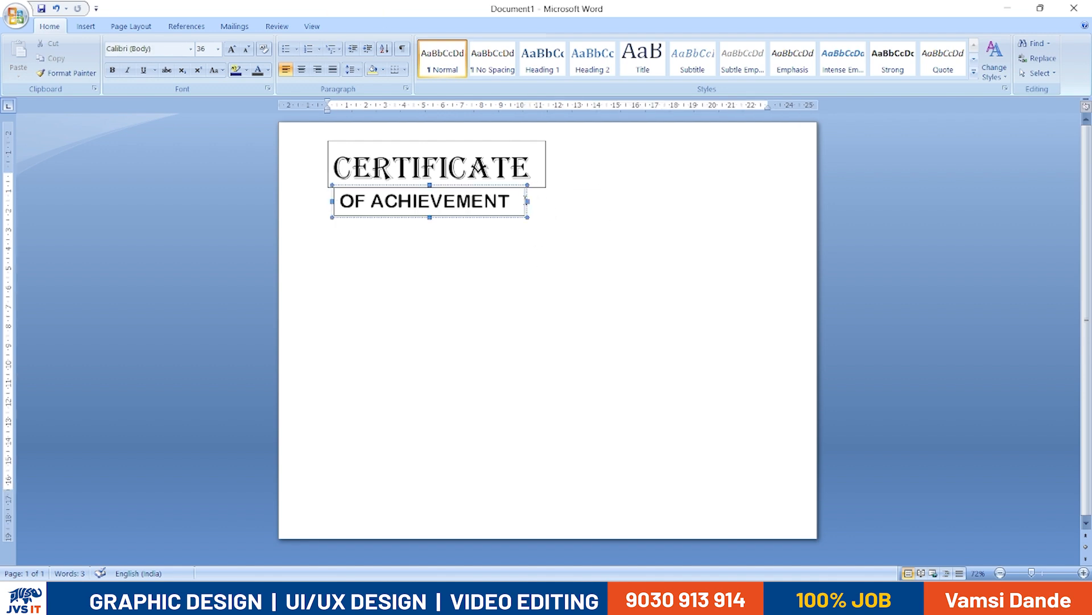
{"action": "left_click", "coordinate": [545, 177]}
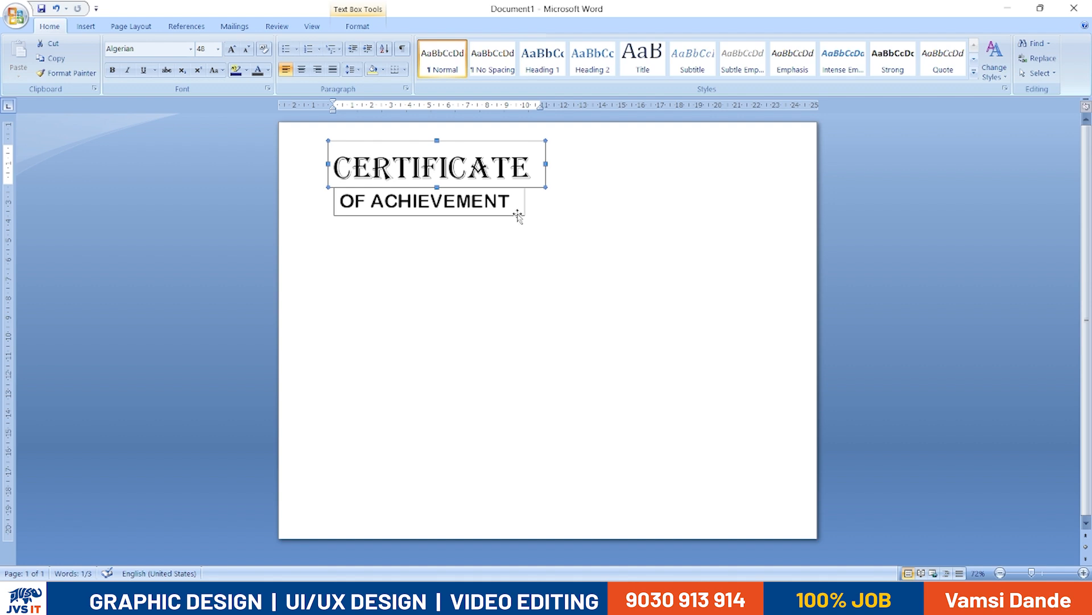
{"action": "left_click", "coordinate": [518, 217], "text": "shift"}
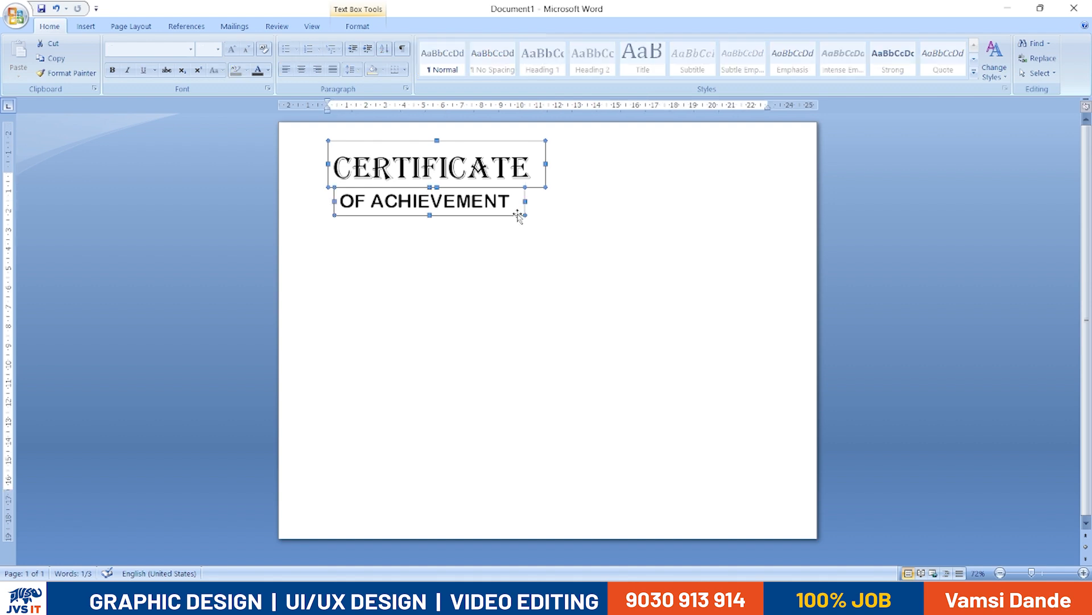
{"action": "left_click", "coordinate": [363, 26]}
{"action": "left_click", "coordinate": [778, 57]}
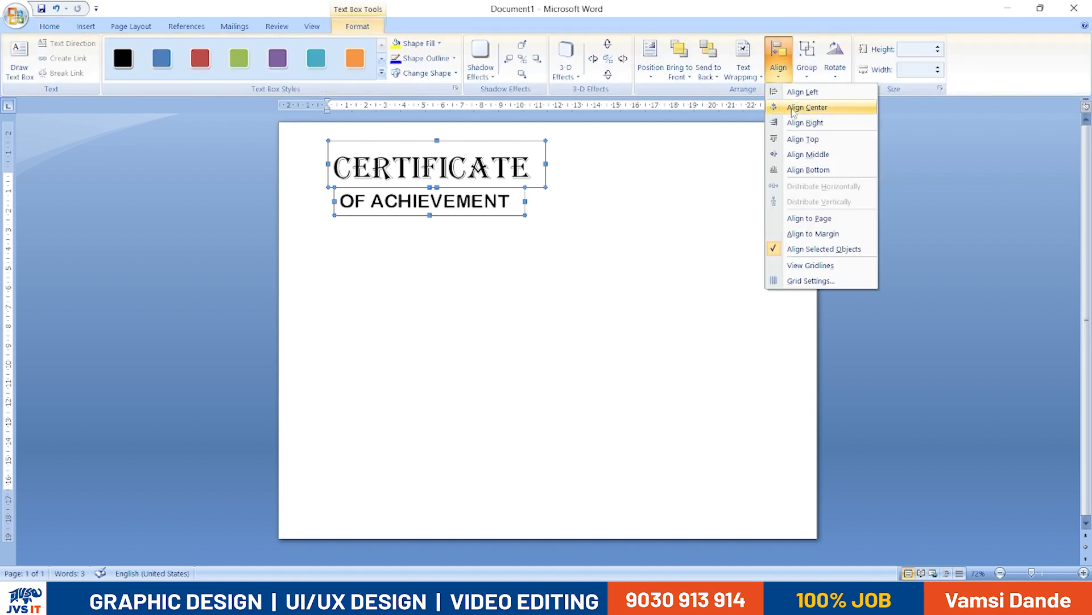
{"action": "left_click", "coordinate": [793, 109]}
Move both text boxes together toward the middle of the page's upper edge and reapply center alignment to the pair
{"action": "left_click_drag", "start_coordinate": [505, 144], "coordinate": [597, 137]}
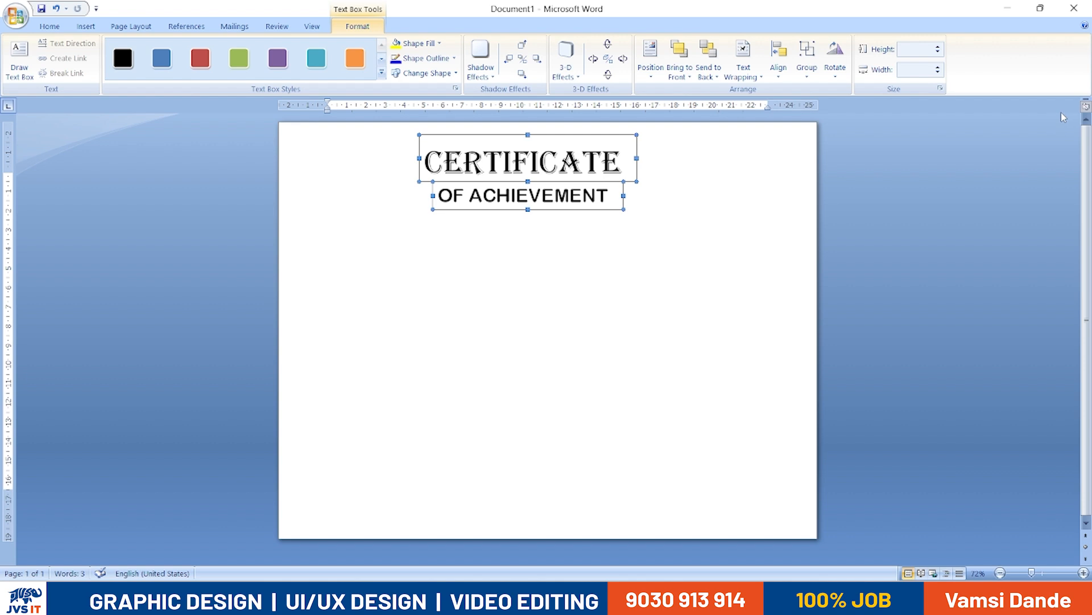
{"action": "left_click", "coordinate": [779, 57]}
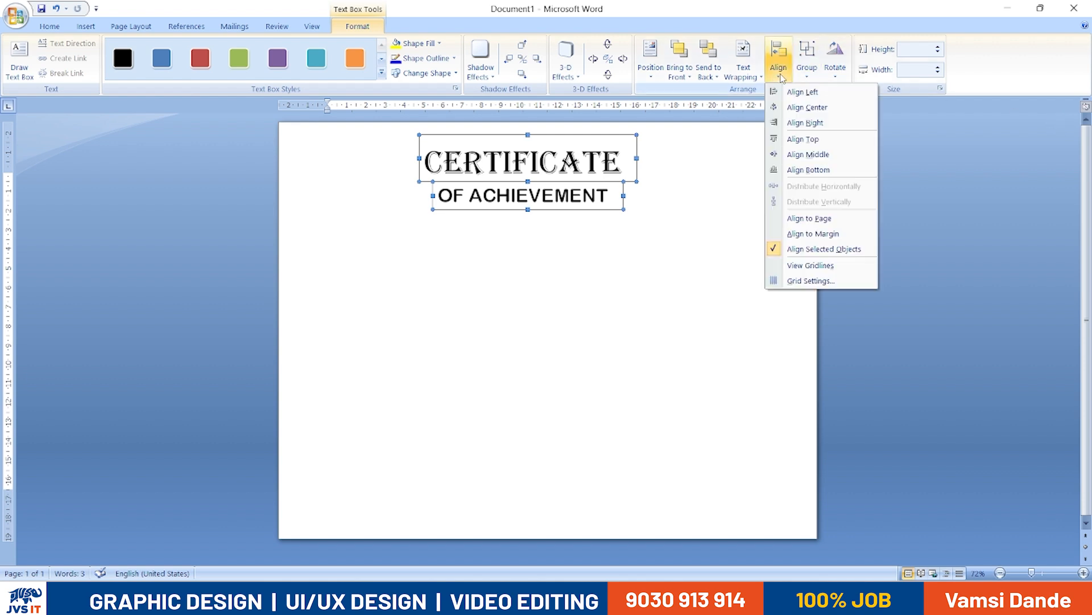
{"action": "left_click", "coordinate": [808, 107]}
{"action": "left_click", "coordinate": [641, 247]}
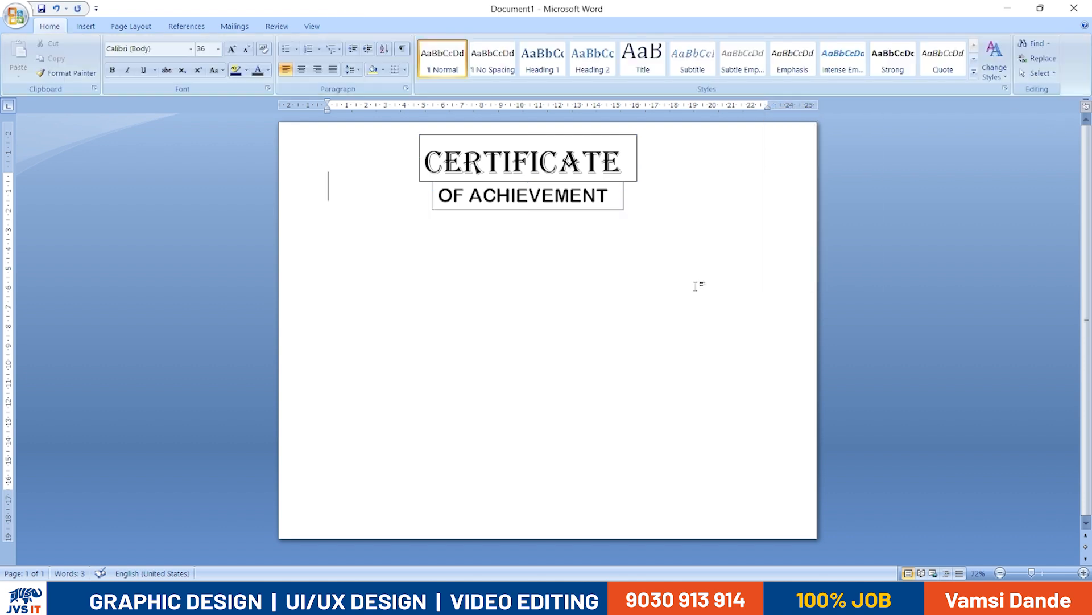
Center the CERTIFICATE and OF ACHIEVEMENT text boxes individually on the page's horizontal center
{"action": "left_click", "coordinate": [624, 140]}
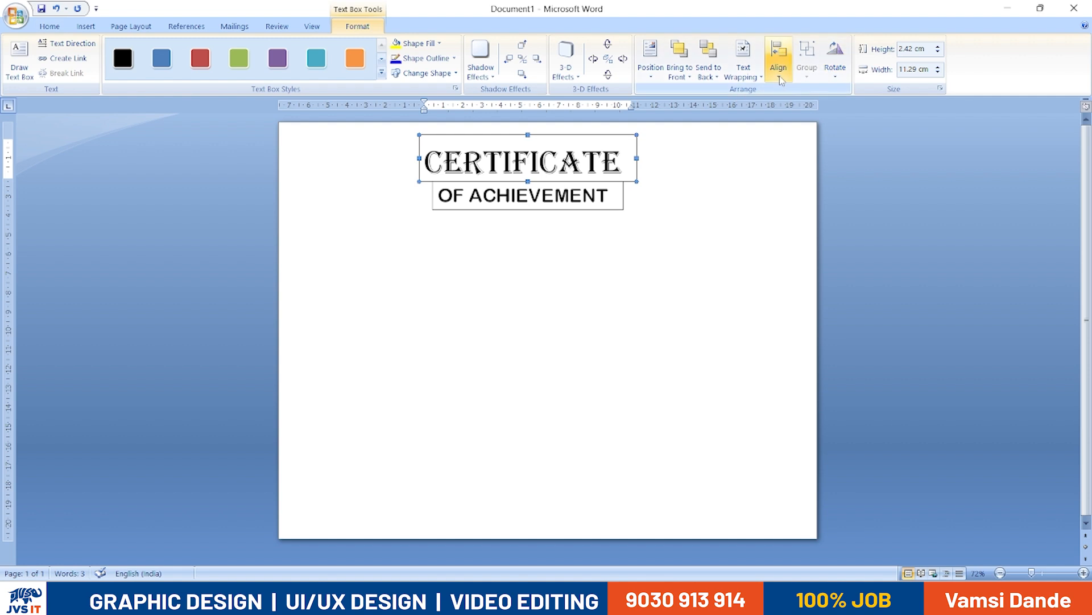
{"action": "left_click", "coordinate": [779, 57]}
{"action": "left_click", "coordinate": [808, 107]}
{"action": "left_click", "coordinate": [616, 208]}
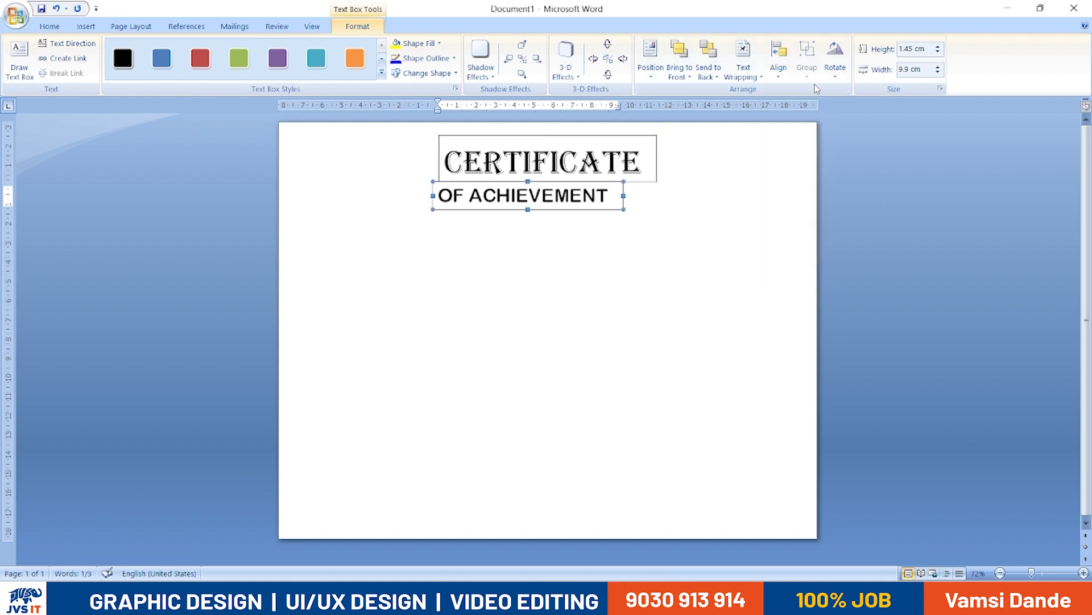
{"action": "left_click", "coordinate": [778, 57]}
{"action": "left_click", "coordinate": [808, 107]}
{"action": "left_click", "coordinate": [781, 342]}
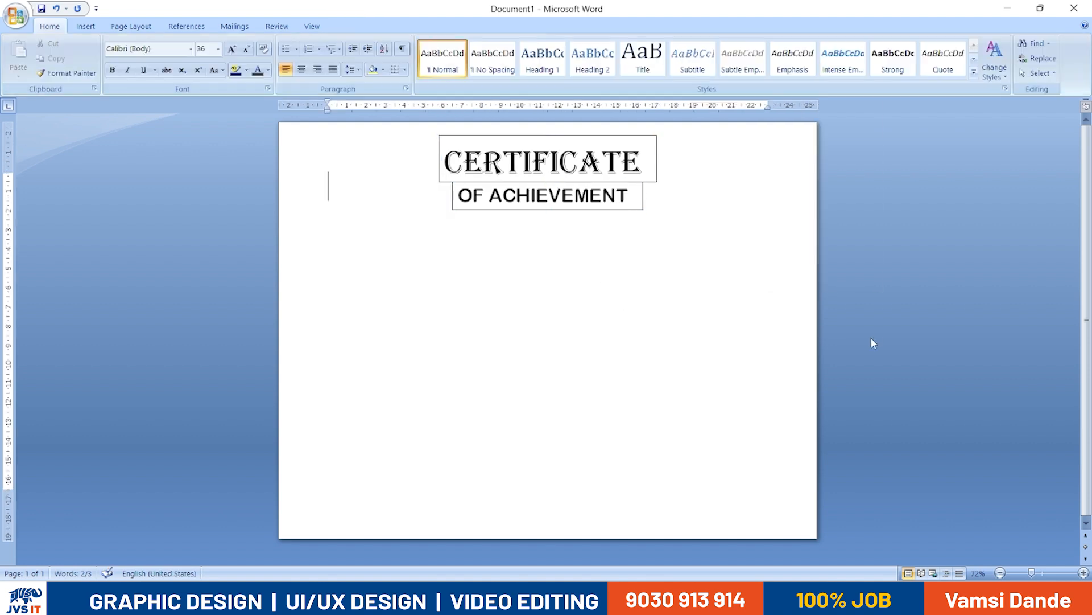
Check the reference certificate's layout and move the CERTIFICATE and OF ACHIEVEMENT text boxes together toward the left side of the page
{"action": "key", "text": "alt+Tab"}
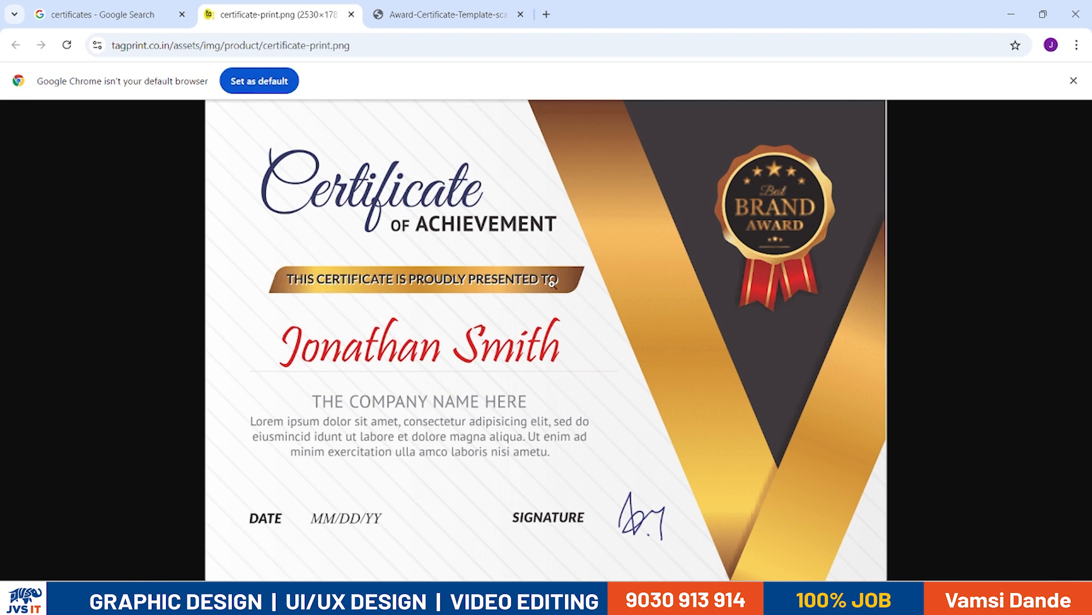
{"action": "key", "text": "alt+Tab"}
{"action": "left_click", "coordinate": [596, 211]}
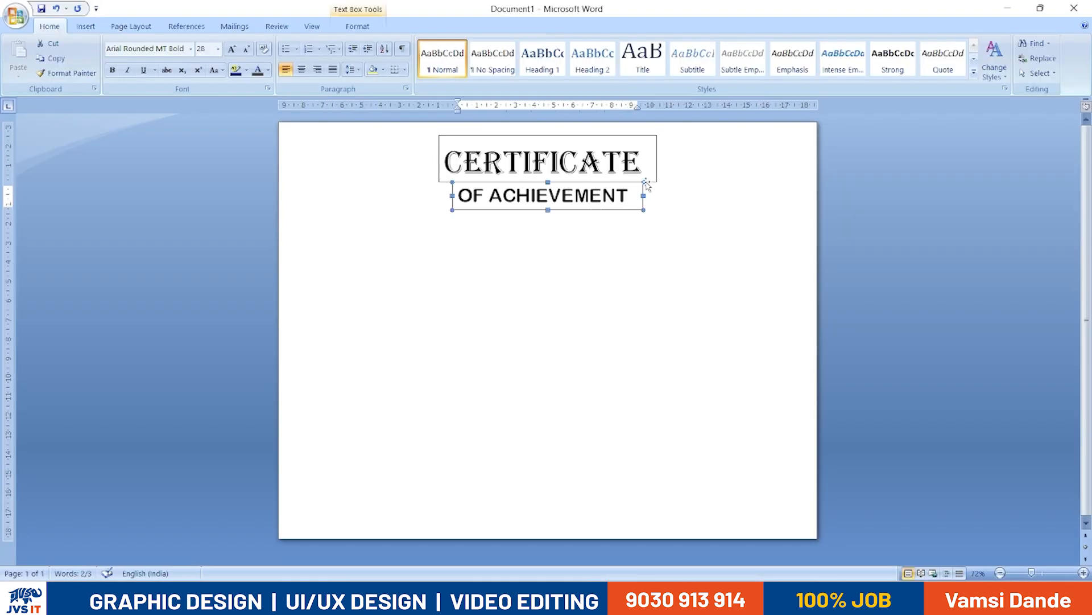
{"action": "left_click_drag", "start_coordinate": [650, 181], "coordinate": [599, 181]}
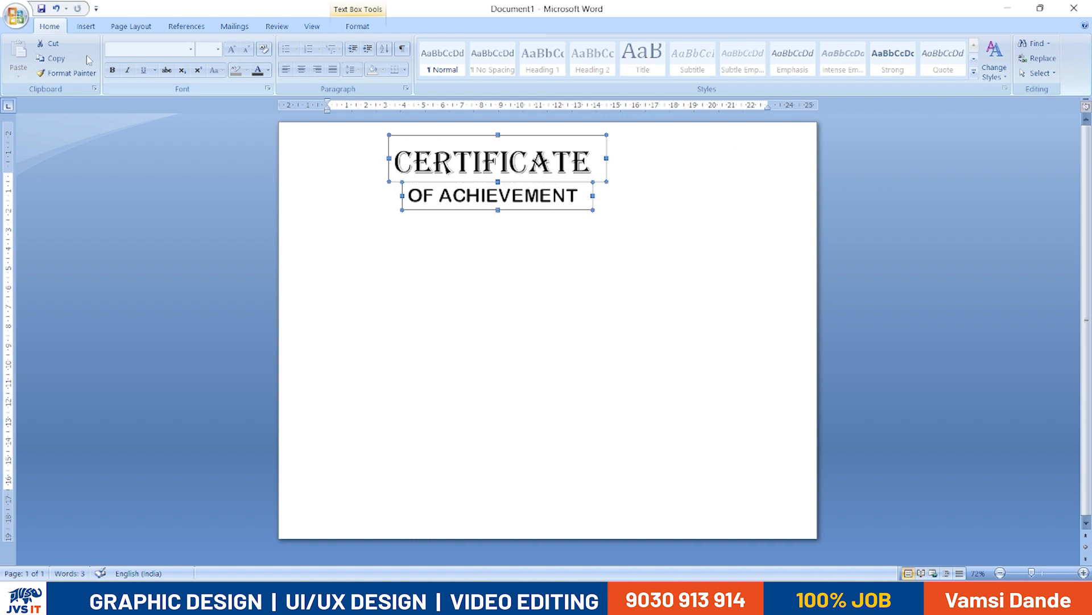
Draw an 8-point star about 7.03 cm wide and high in the page's upper-right corner, beside the title text
{"action": "left_click", "coordinate": [85, 26]}
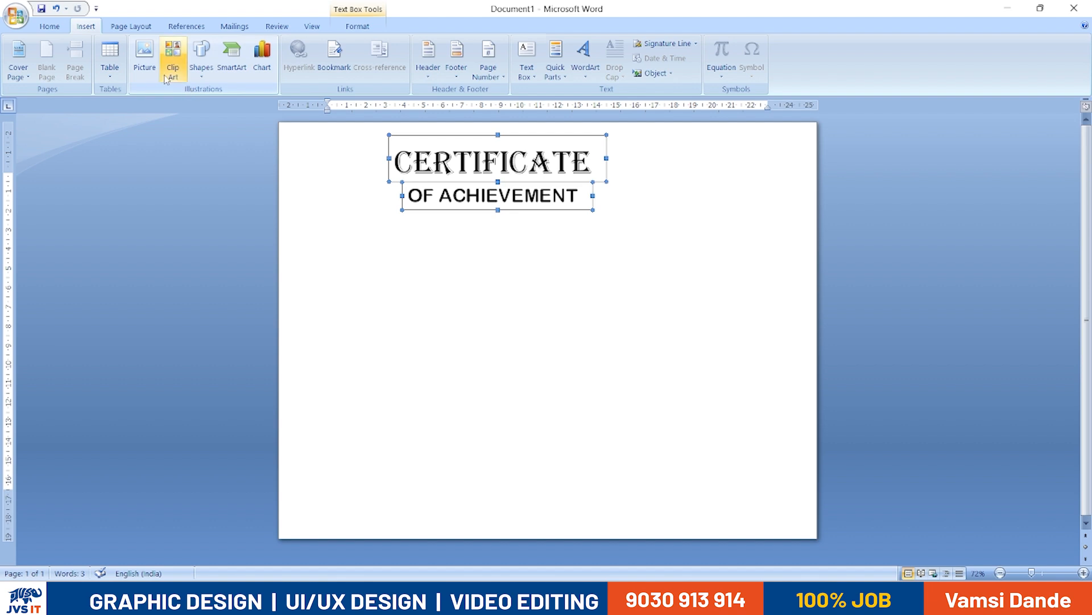
{"action": "left_click", "coordinate": [201, 57]}
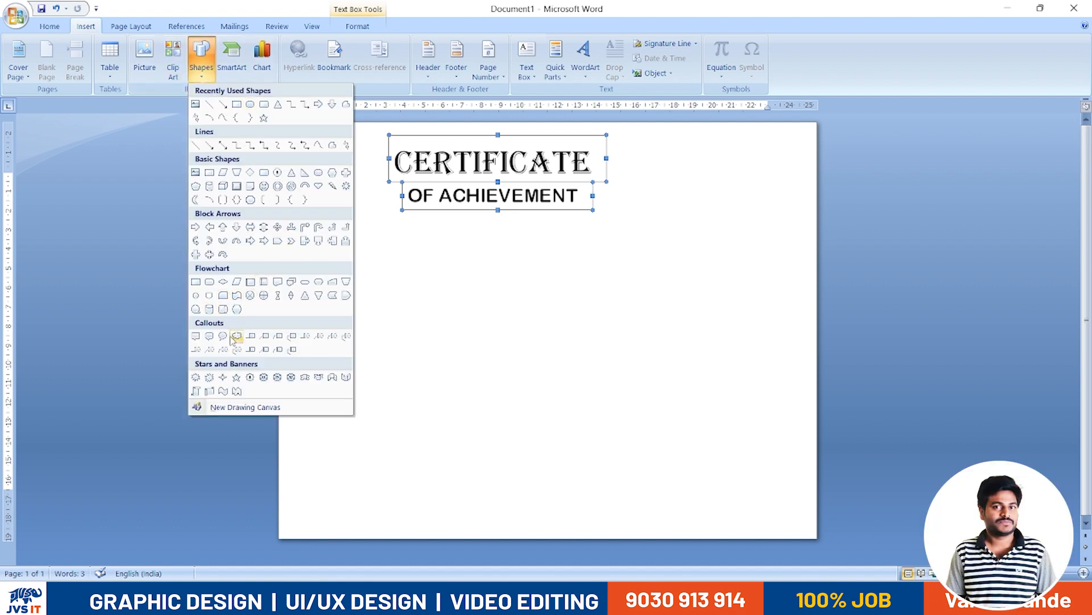
{"action": "left_click", "coordinate": [250, 377]}
{"action": "mouse_move", "coordinate": [664, 154]}
{"action": "left_mouse_down"}
{"action": "mouse_move", "coordinate": [797, 268]}
{"action": "mouse_move", "coordinate": [800, 290]}
{"action": "left_mouse_up"}
{"action": "left_click_drag", "start_coordinate": [762, 172], "coordinate": [752, 153]}
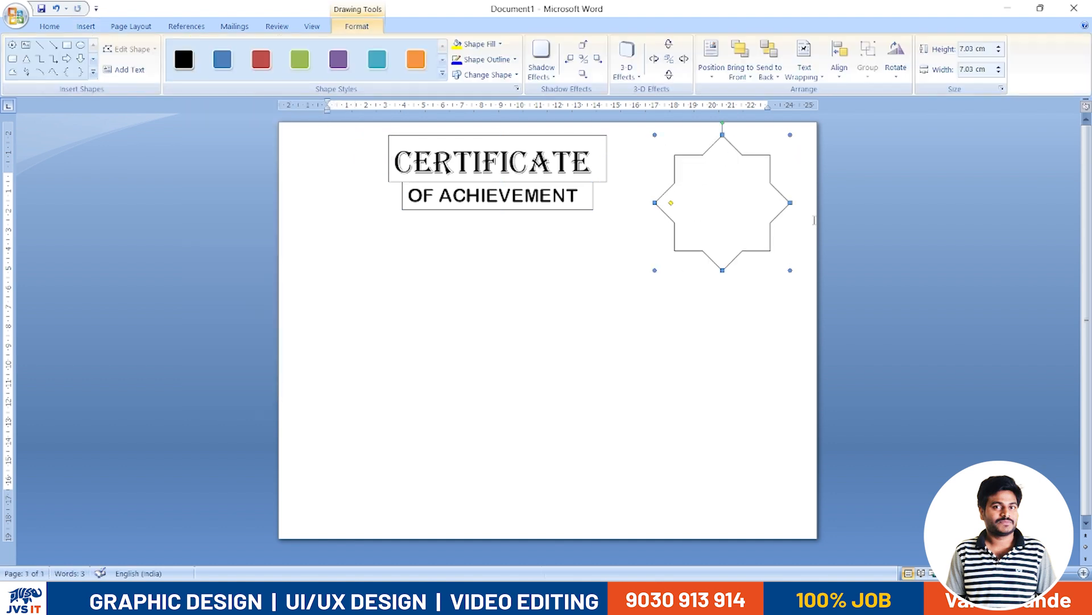
Fill the star with Dark Blue, Text 2, Darker 25% and remove its outline
{"action": "left_click", "coordinate": [477, 44]}
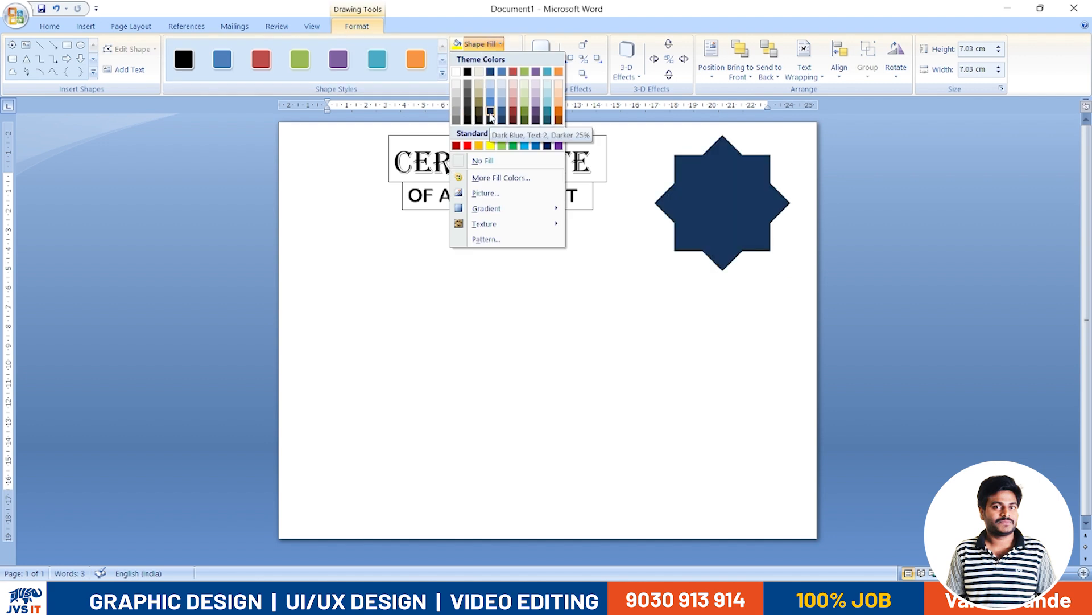
{"action": "left_click", "coordinate": [490, 118]}
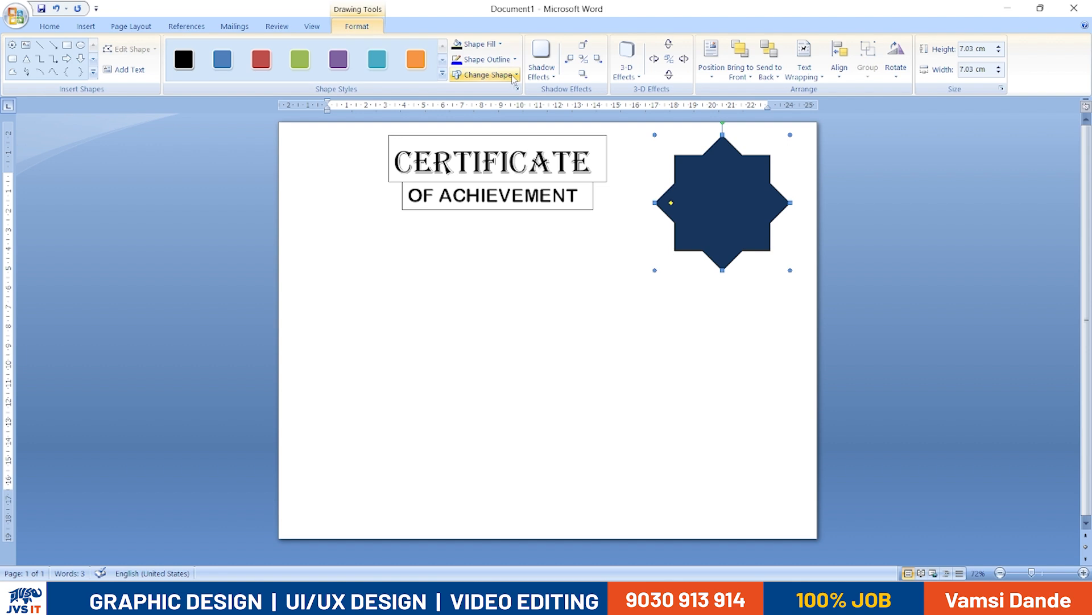
{"action": "left_click", "coordinate": [487, 60]}
{"action": "left_click", "coordinate": [488, 176]}
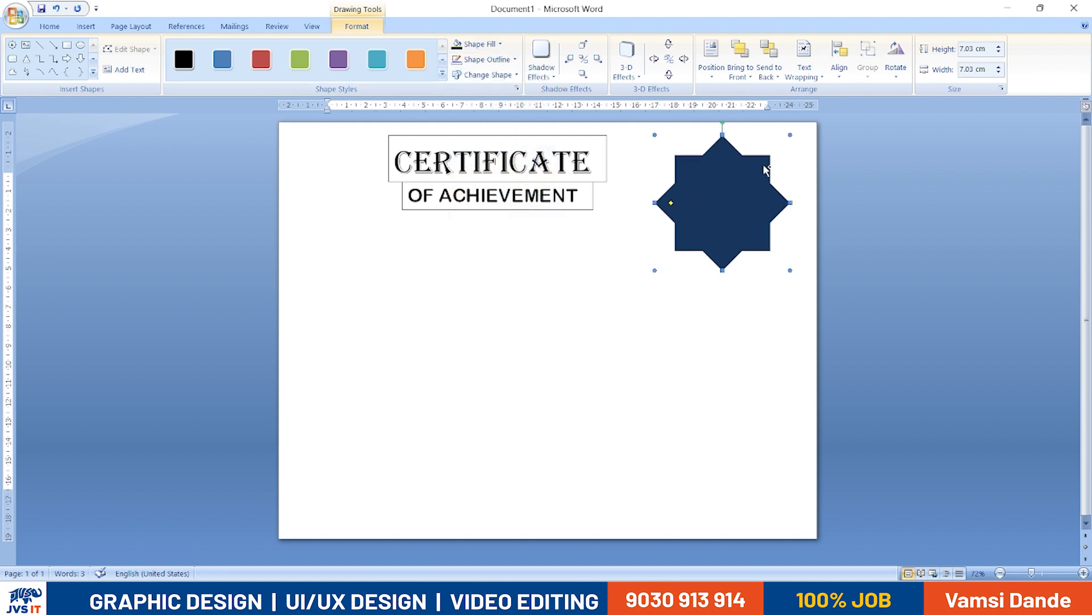
Duplicate the dark blue star and fill the copy with a medium blue from the same theme color column
{"action": "key", "text": "ctrl+d"}
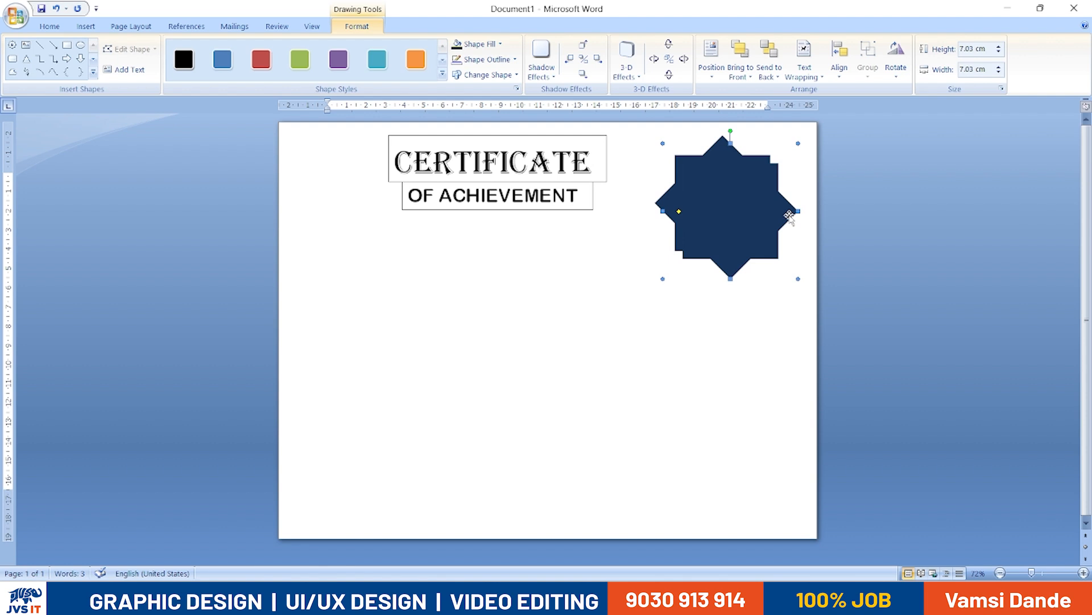
{"action": "left_click", "coordinate": [480, 43]}
{"action": "left_click", "coordinate": [491, 100]}
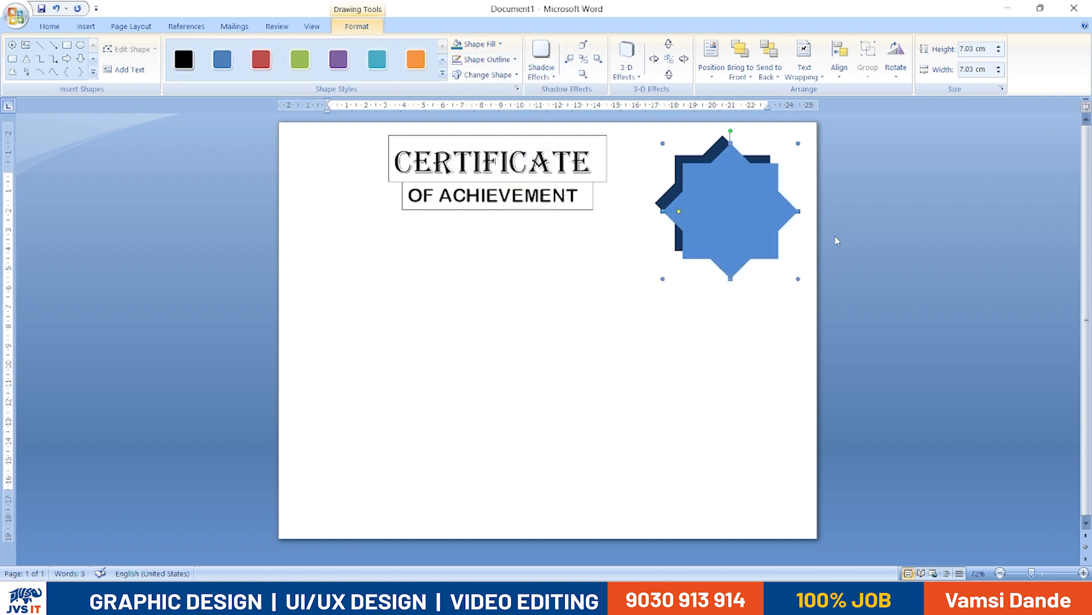
Shrink the medium blue star to about 6.3 cm and align it to the middle of the dark blue star
{"action": "left_click_drag", "start_coordinate": [796, 278], "coordinate": [785, 265]}
{"action": "left_click", "coordinate": [712, 149], "text": "shift"}
{"action": "left_click", "coordinate": [839, 57]}
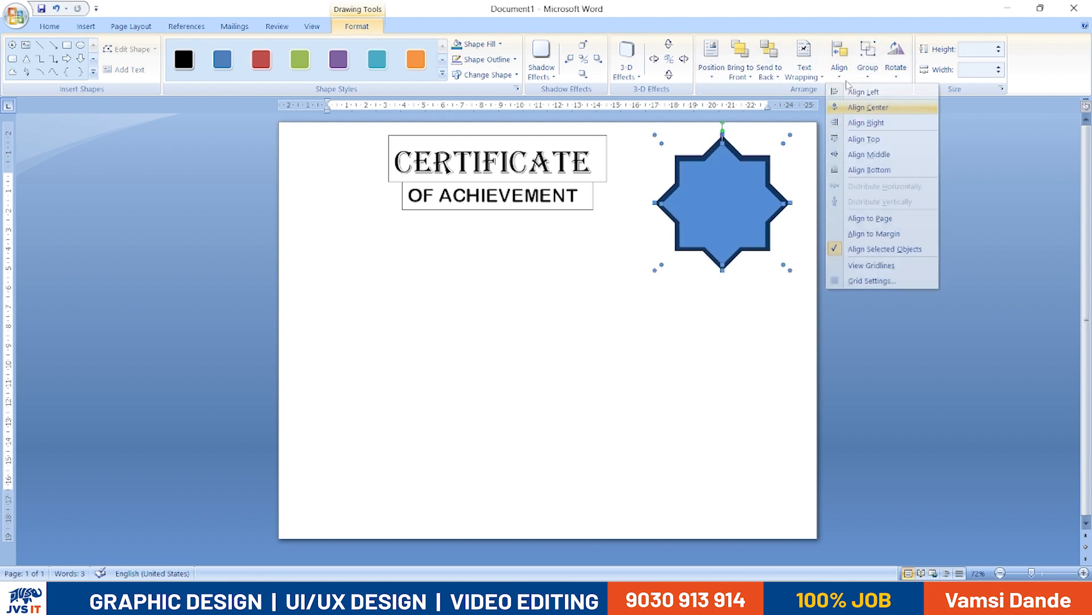
{"action": "left_click", "coordinate": [870, 155]}
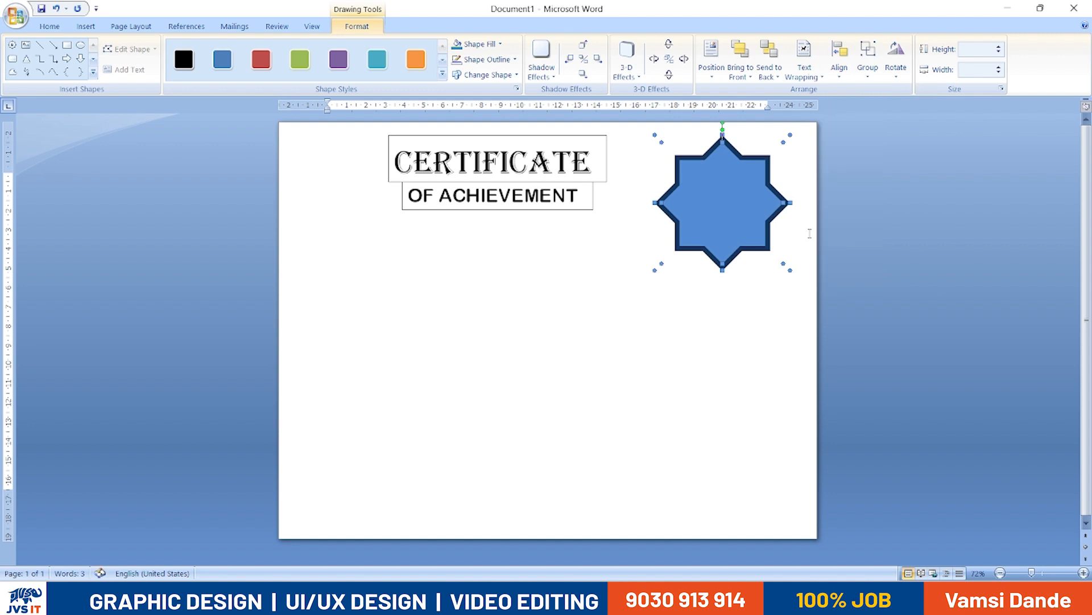
{"action": "left_click", "coordinate": [775, 291]}
Duplicate the medium blue star and fill the copy with a pale blue from the same theme color column
{"action": "left_click", "coordinate": [747, 238]}
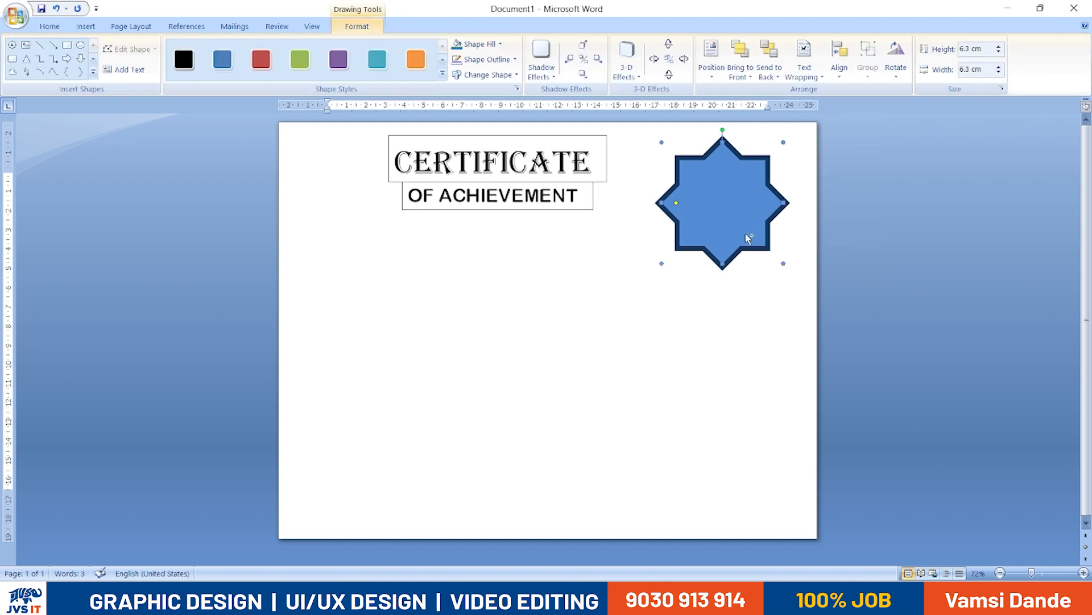
{"action": "key", "text": "ctrl+d"}
{"action": "left_click", "coordinate": [489, 44]}
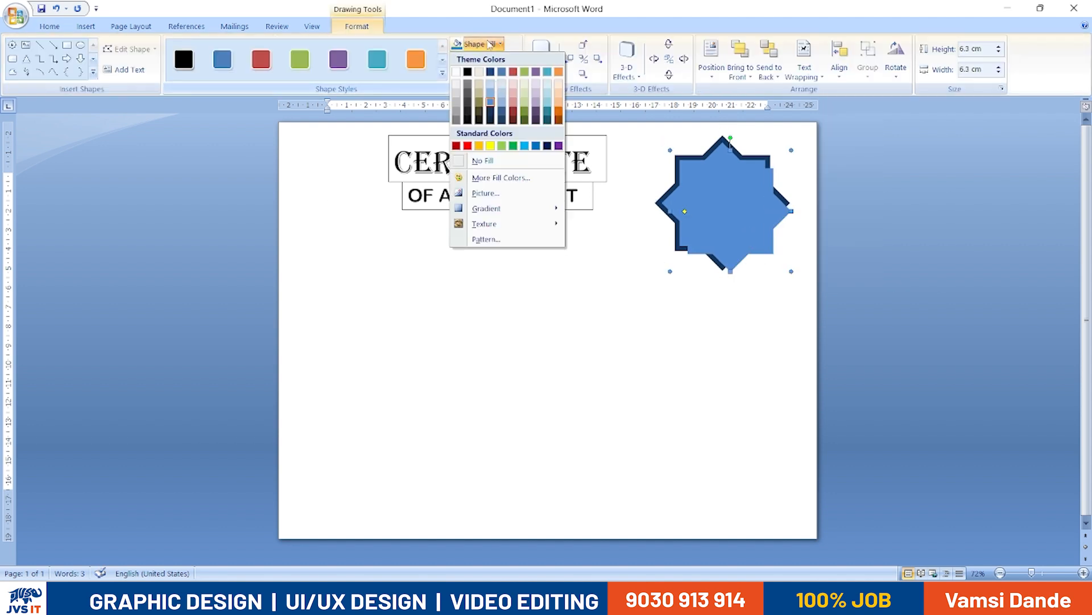
{"action": "left_click", "coordinate": [491, 91]}
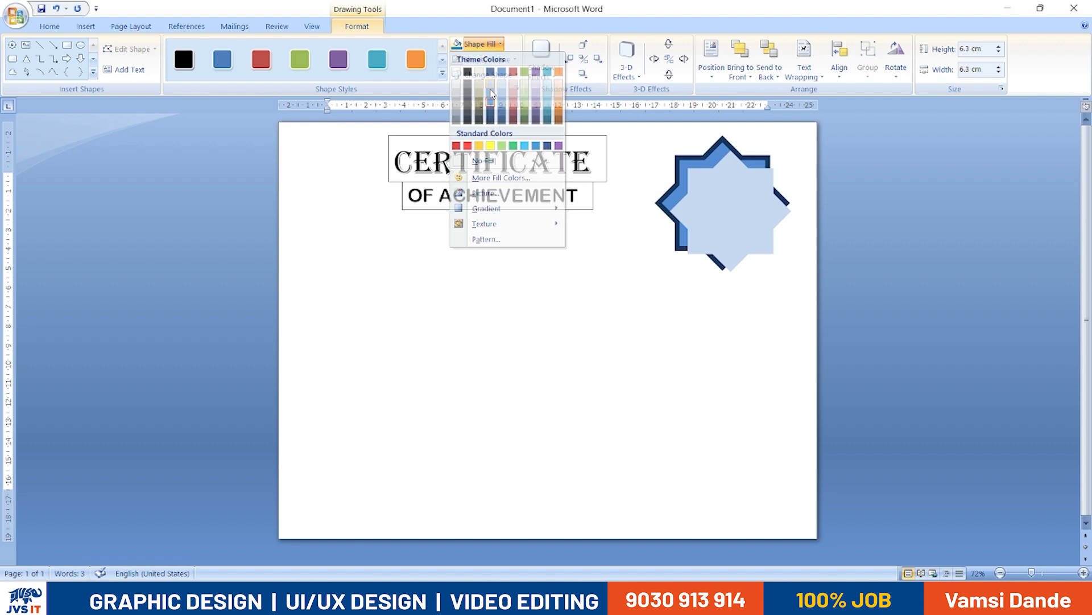
Align the pale blue star to the center and middle of the star behind it and shrink it to about 5.49 cm
{"action": "left_click", "coordinate": [663, 200], "text": "shift"}
{"action": "left_click", "coordinate": [839, 57]}
{"action": "left_click", "coordinate": [850, 112]}
{"action": "left_click", "coordinate": [839, 57]}
{"action": "left_click", "coordinate": [850, 157]}
{"action": "left_click", "coordinate": [776, 317]}
{"action": "left_click", "coordinate": [736, 209]}
{"action": "left_click_drag", "start_coordinate": [783, 143], "coordinate": [777, 157]}
{"action": "left_click", "coordinate": [844, 266]}
Change the innermost star's fill to the next darker blue tint in the same theme color column
{"action": "left_click", "coordinate": [734, 196]}
{"action": "left_click", "coordinate": [494, 59]}
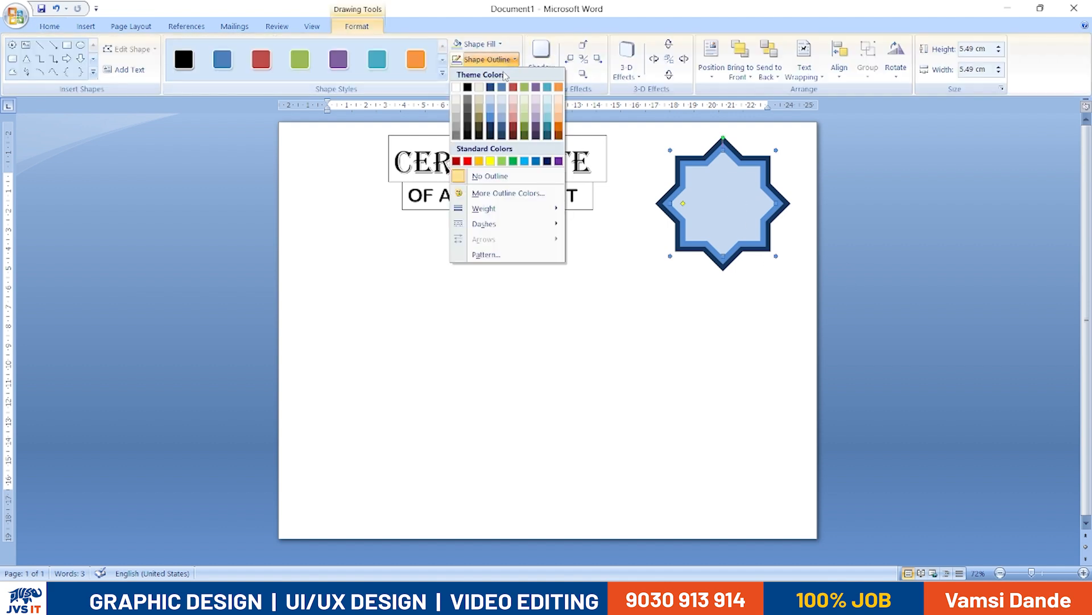
{"action": "left_click", "coordinate": [481, 44]}
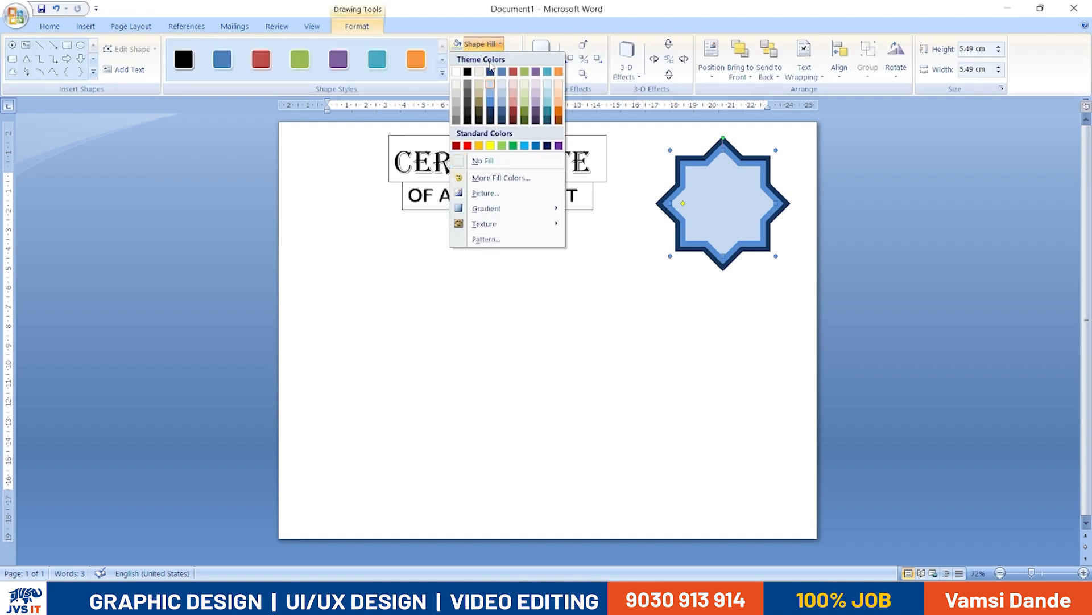
{"action": "left_click", "coordinate": [492, 95]}
{"action": "left_click", "coordinate": [842, 267]}
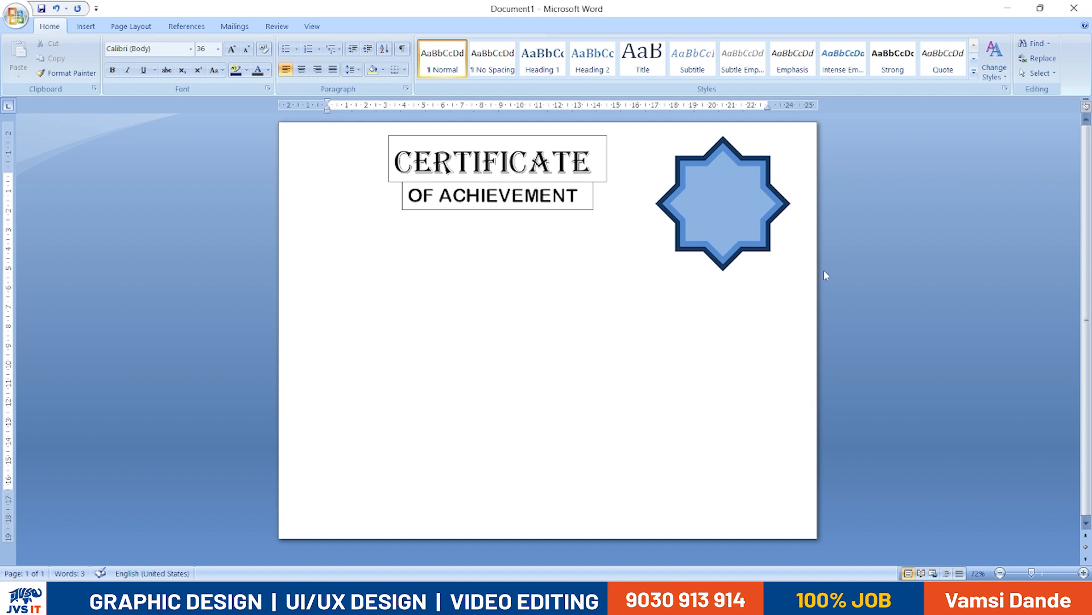
Following the reference badge, duplicate the OF ACHIEVEMENT text box below the original and replace the copy's text with BEST 2025
{"action": "key", "text": "alt+Tab"}
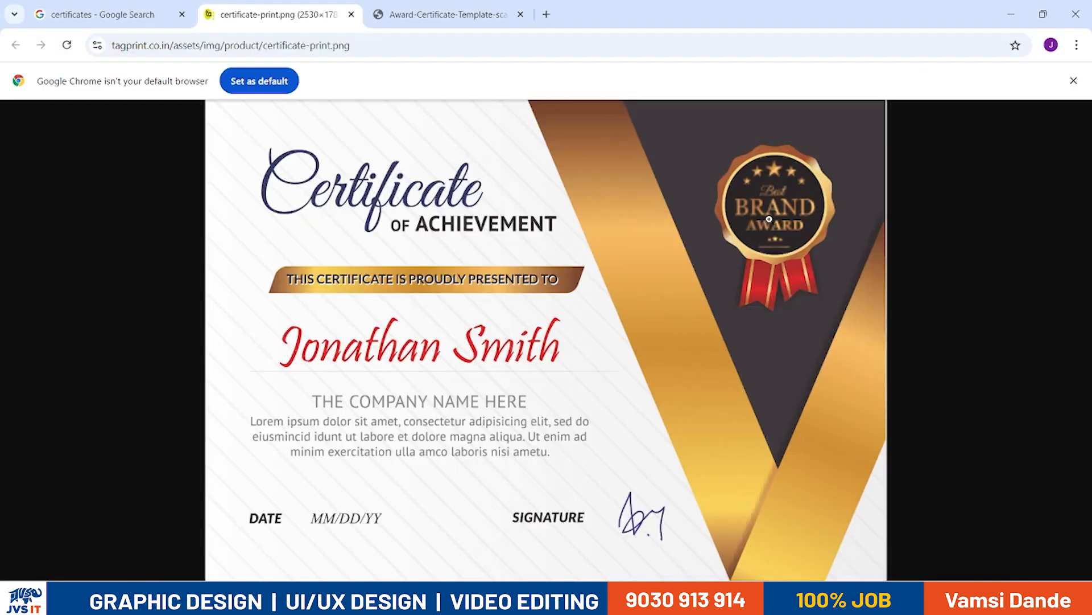
{"action": "key", "text": "alt+Tab"}
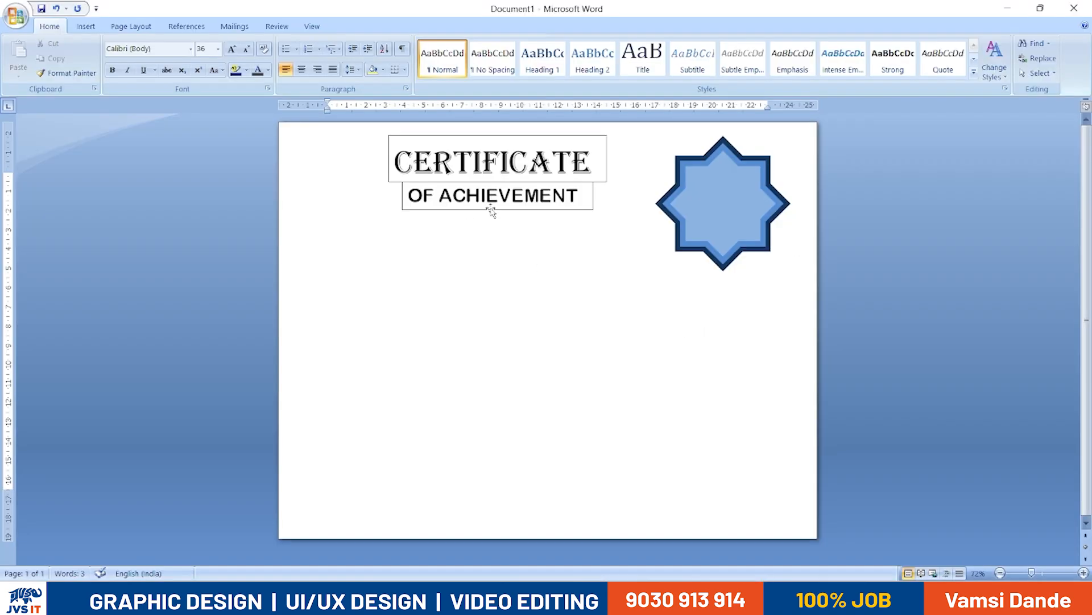
{"action": "left_click", "coordinate": [526, 211]}
{"action": "left_click_drag", "start_coordinate": [533, 211], "coordinate": [536, 243]}
{"action": "triple_click", "coordinate": [501, 256]}
{"action": "type", "text": "22"}
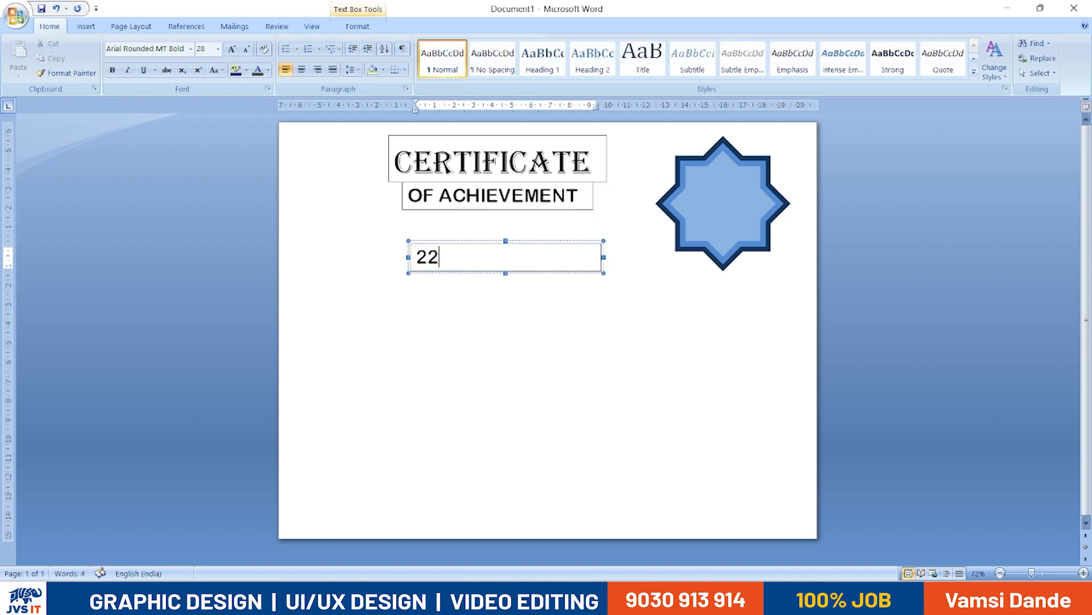
{"action": "double_click", "coordinate": [532, 259]}
{"action": "type", "text": "2025"}
{"action": "type", "text": "BEST"}
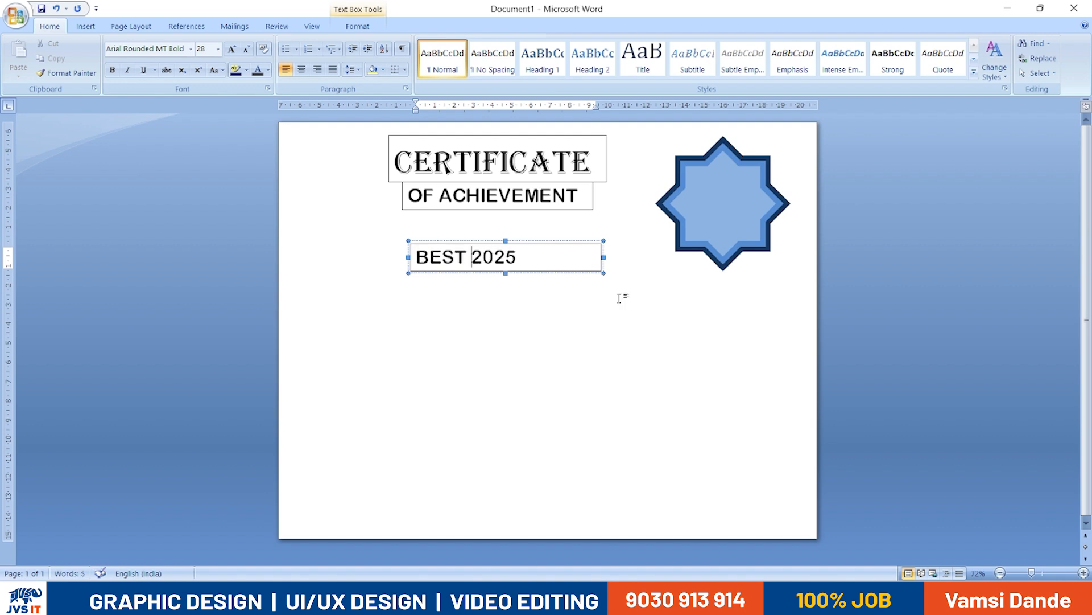
Set the BEST 2025 text to Bahnschrift SemiBold Condensed at 72 pt and enlarge its box to about 2.85 cm high
{"action": "key", "text": "ctrl+a"}
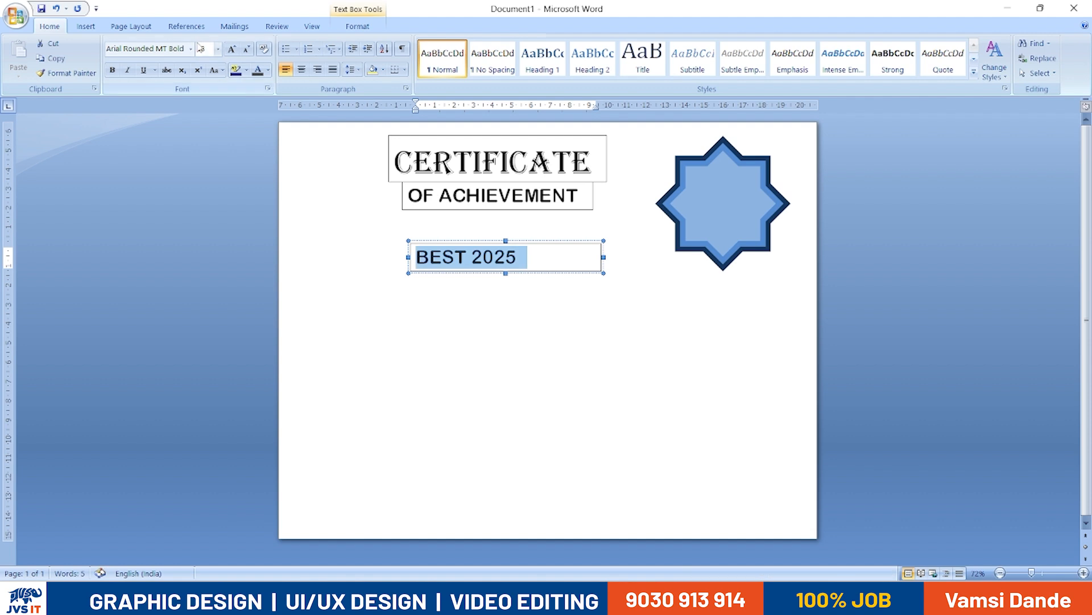
{"action": "left_click", "coordinate": [191, 49]}
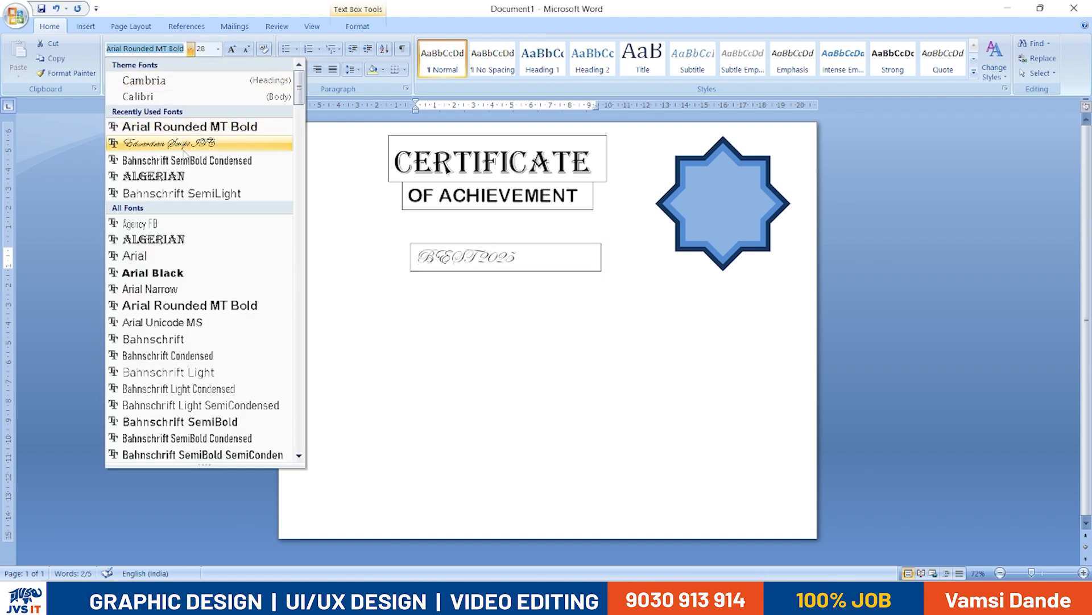
{"action": "left_click", "coordinate": [188, 161]}
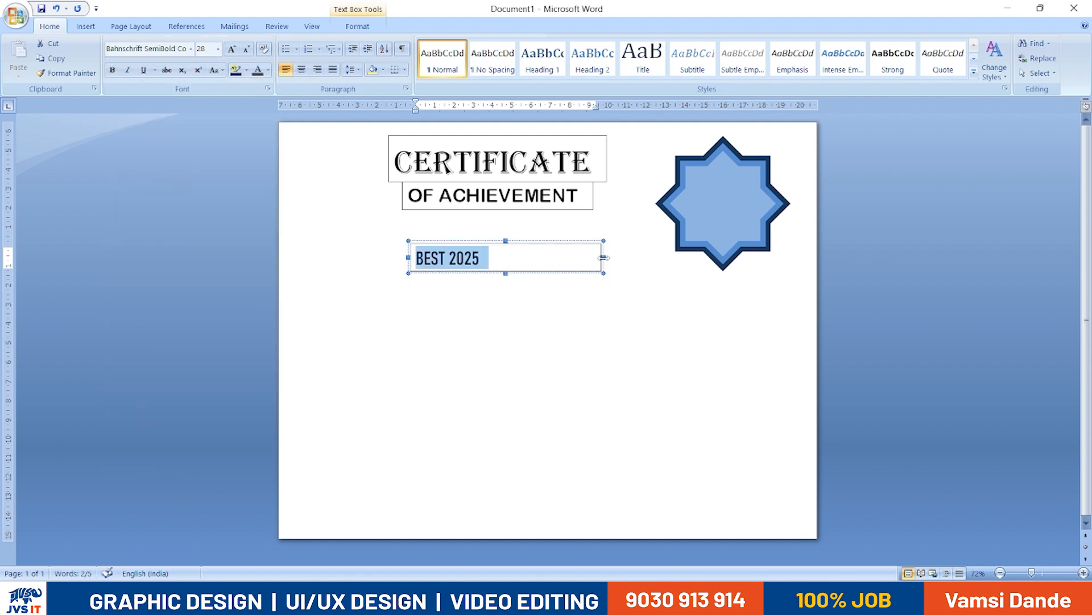
{"action": "key", "text": "ctrl+shift+period"}
{"action": "key", "text": "ctrl+shift+period"}
{"action": "key", "text": "ctrl+shift+period"}
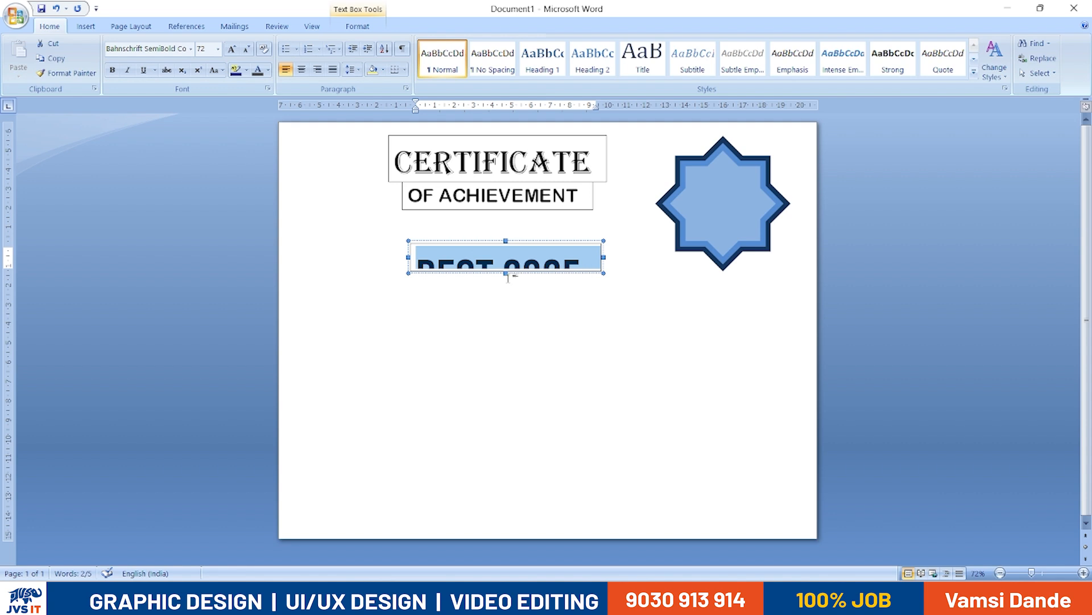
{"action": "left_click_drag", "start_coordinate": [506, 272], "coordinate": [507, 300]}
Move the BEST 2025 text box over the star badge and give the box no fill
{"action": "left_click_drag", "start_coordinate": [562, 246], "coordinate": [794, 181]}
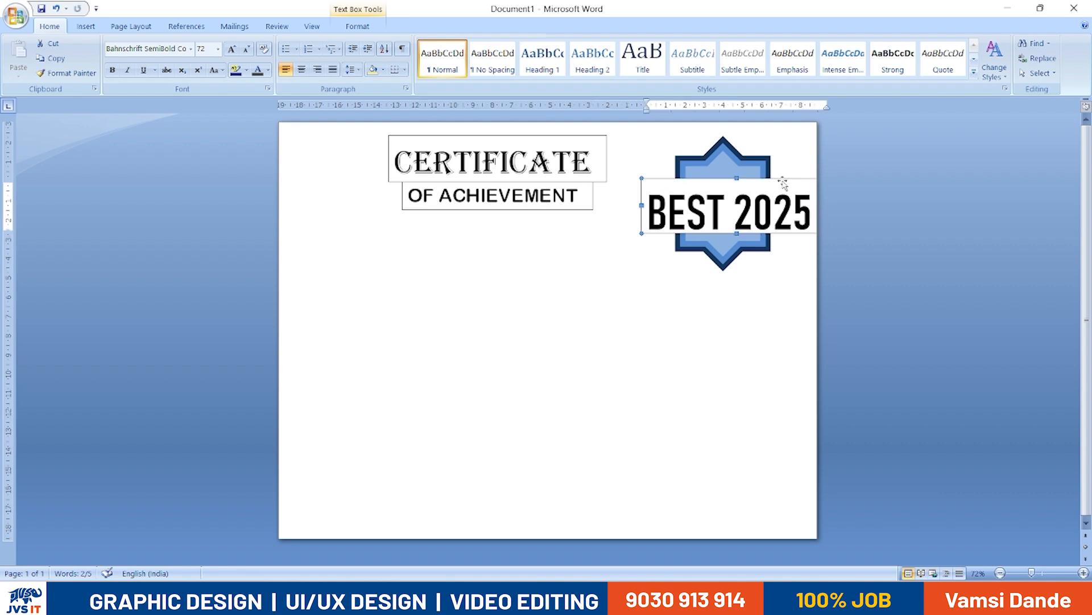
{"action": "left_click", "coordinate": [86, 26]}
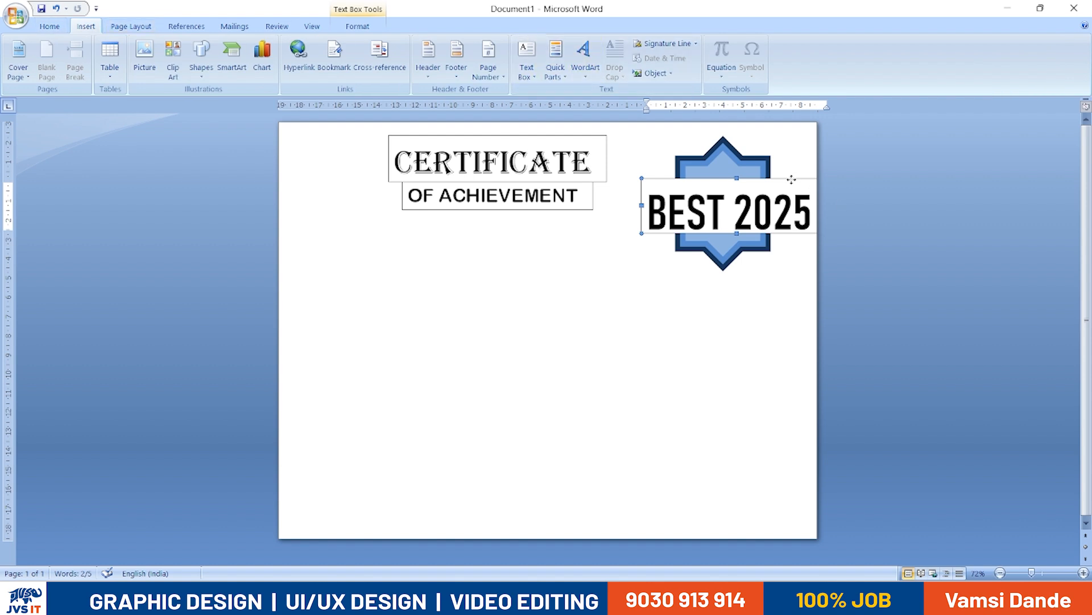
{"action": "left_click_drag", "start_coordinate": [795, 179], "coordinate": [789, 180]}
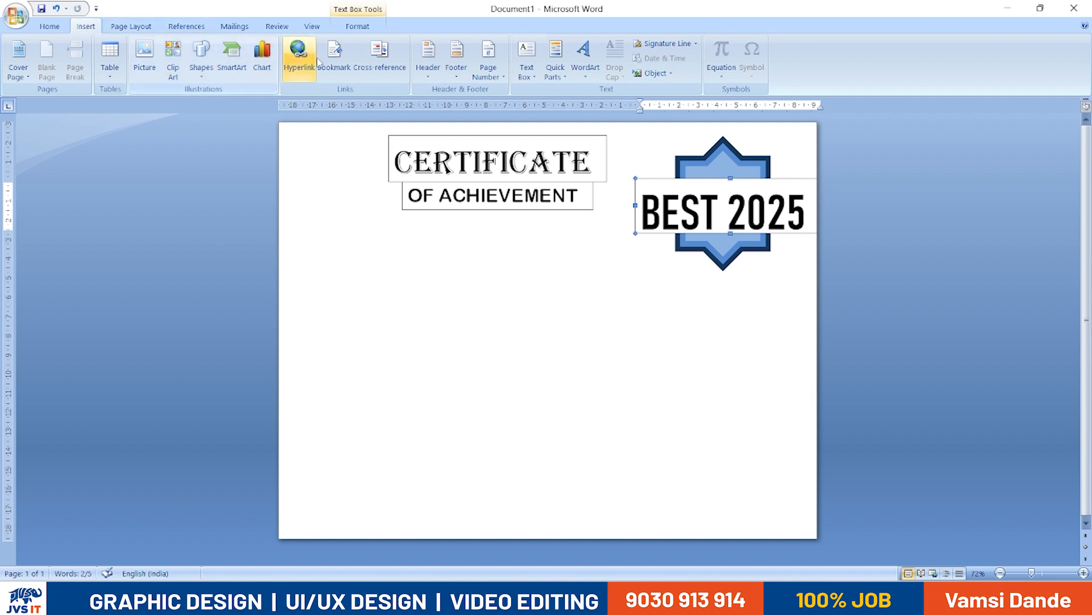
{"action": "left_click", "coordinate": [357, 26]}
{"action": "left_click", "coordinate": [429, 44]}
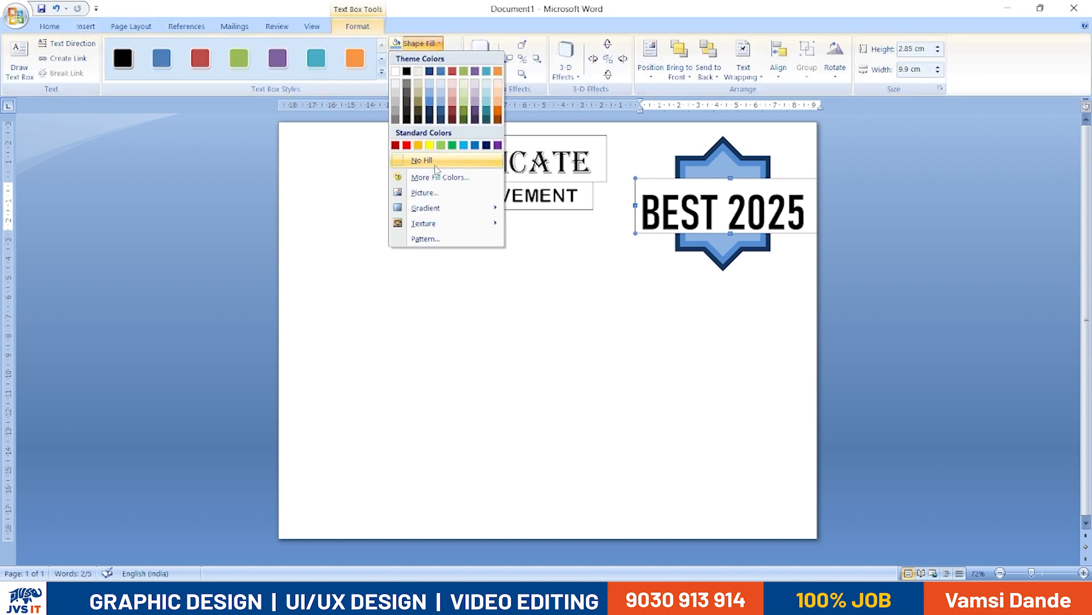
{"action": "left_click", "coordinate": [421, 160]}
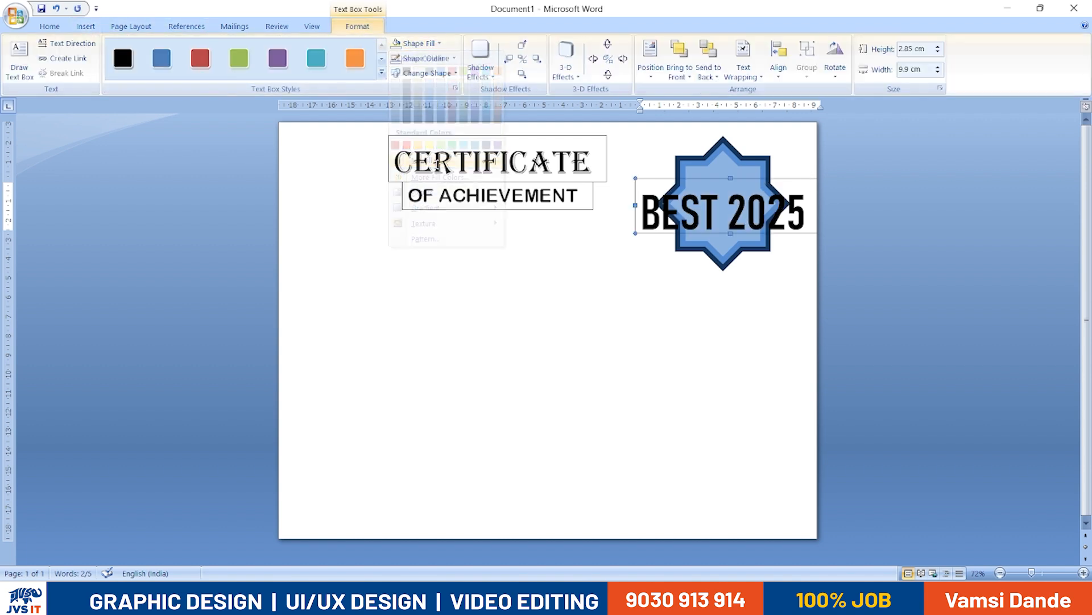
Put 2025 on its own line below BEST and extend the text box to about 5.79 cm high
{"action": "double_click", "coordinate": [736, 213]}
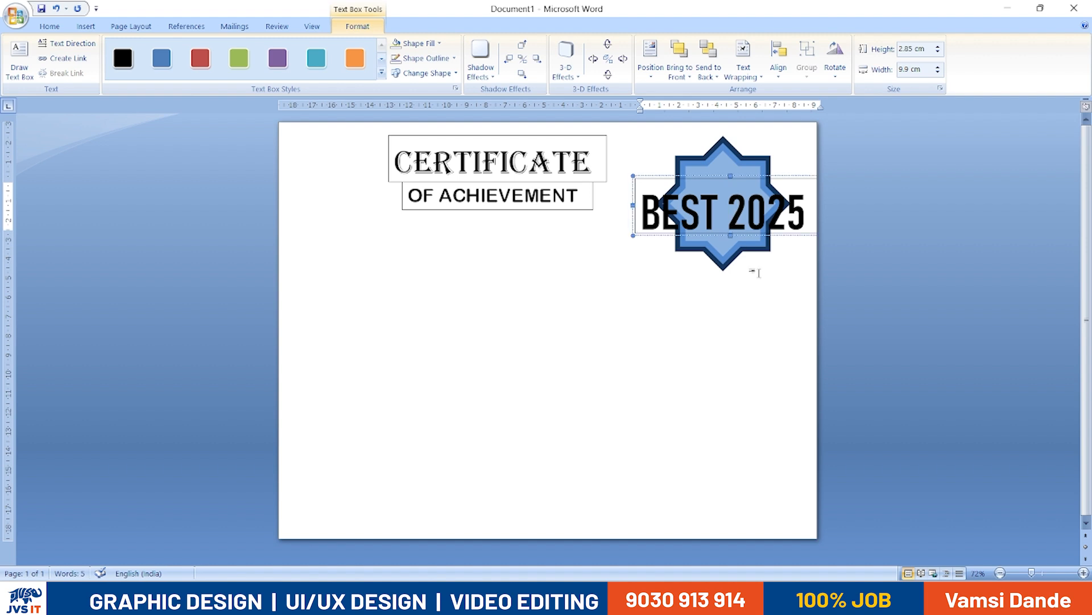
{"action": "key", "text": "Delete"}
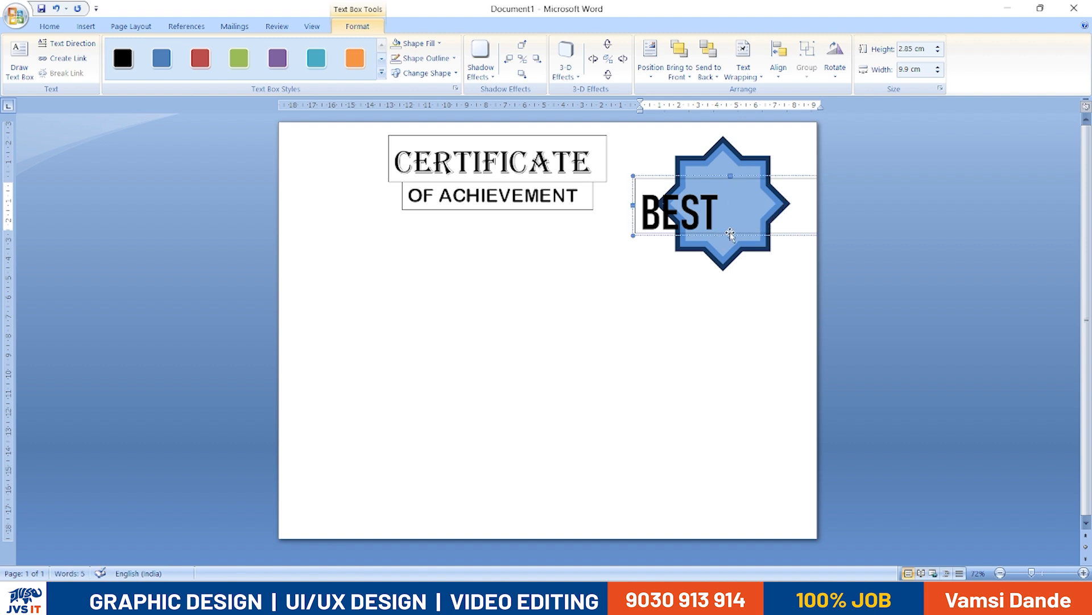
{"action": "left_click_drag", "start_coordinate": [730, 234], "coordinate": [718, 289]}
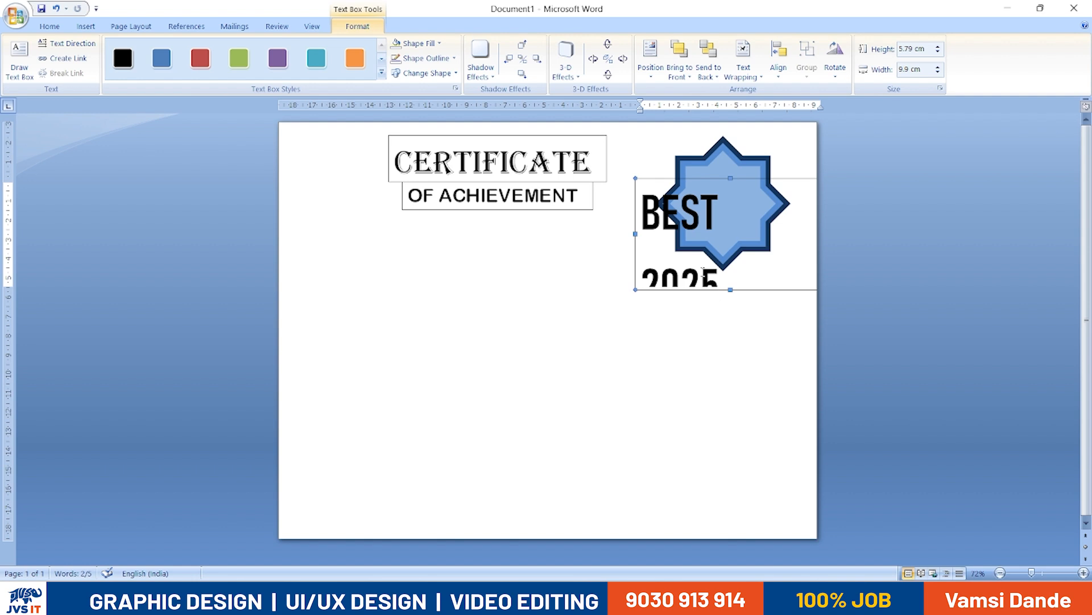
Set the BEST 2025 text's line spacing to 1.0 and remove the space after its paragraphs
{"action": "left_click", "coordinate": [703, 273]}
{"action": "key", "text": "ctrl+a"}
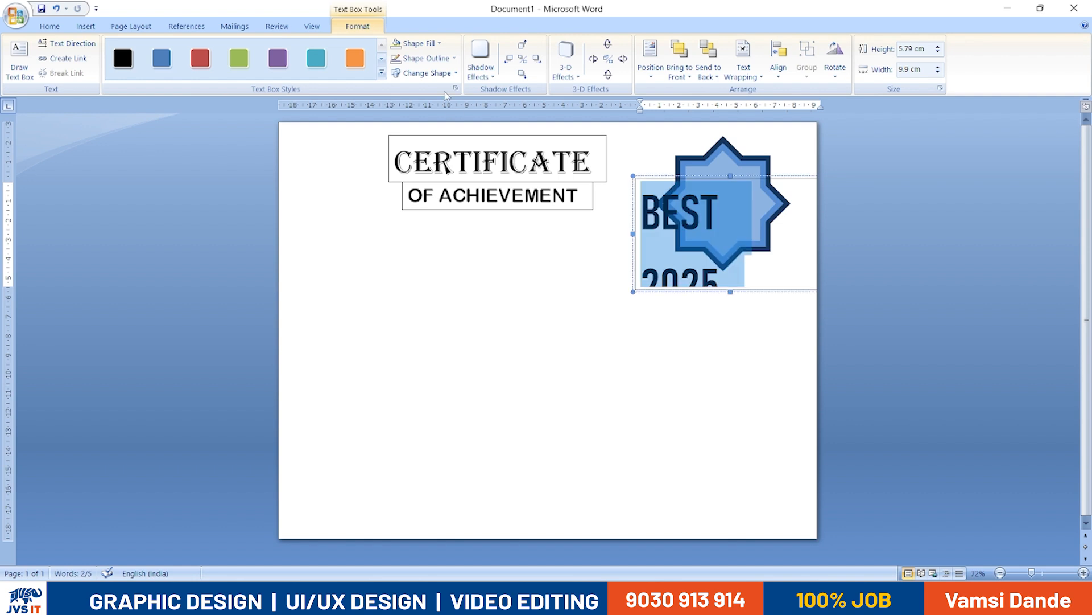
{"action": "left_click", "coordinate": [49, 26]}
{"action": "left_click", "coordinate": [405, 69]}
{"action": "left_click", "coordinate": [405, 69]}
{"action": "left_click", "coordinate": [351, 70]}
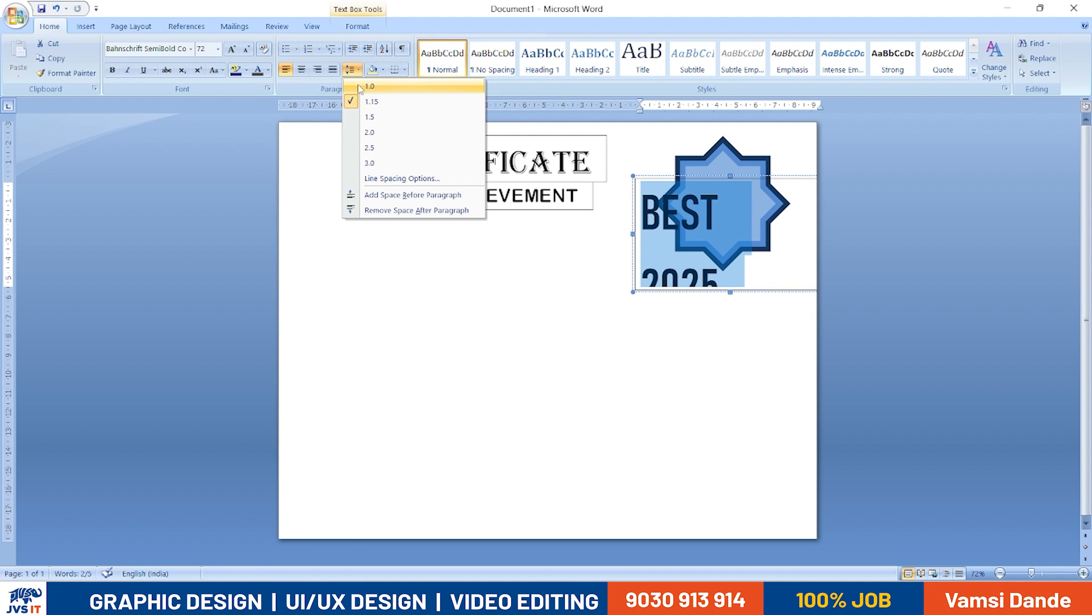
{"action": "left_click", "coordinate": [359, 87]}
{"action": "left_click", "coordinate": [351, 69]}
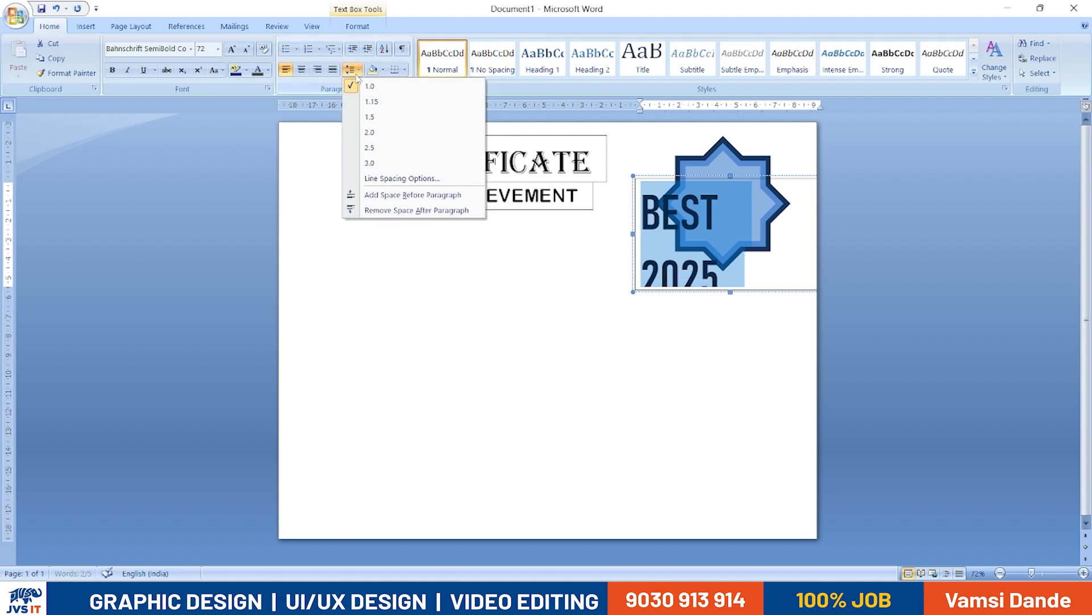
{"action": "left_click", "coordinate": [377, 211]}
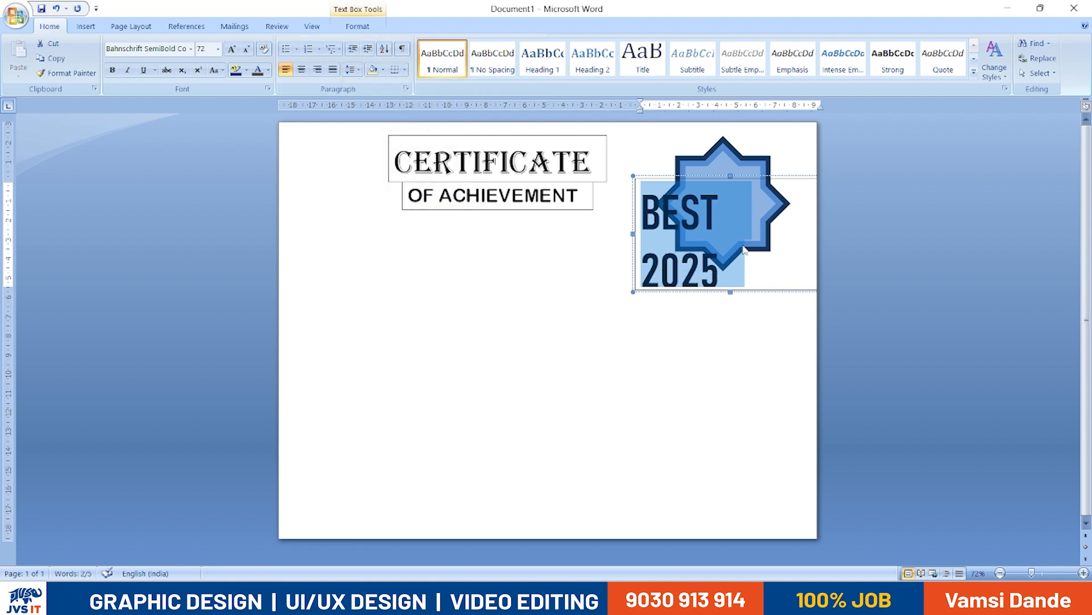
Reduce the BEST 2025 text to 48 pt and fit its box, about 3.99 cm high and 3.34 cm wide, inside the star badge
{"action": "key", "text": "ctrl+shift+comma"}
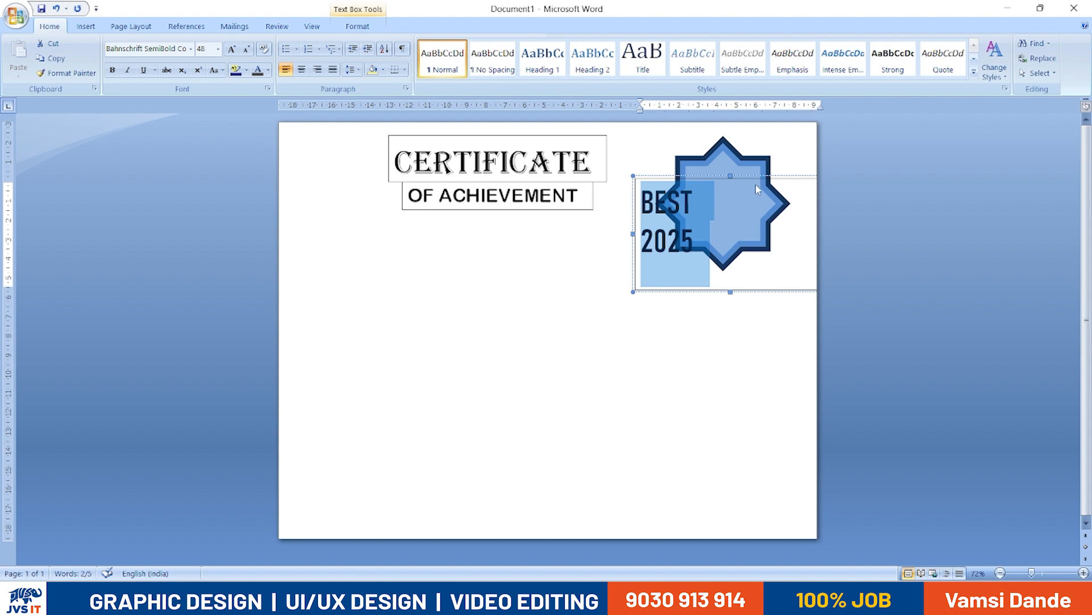
{"action": "left_click_drag", "start_coordinate": [744, 175], "coordinate": [578, 247]}
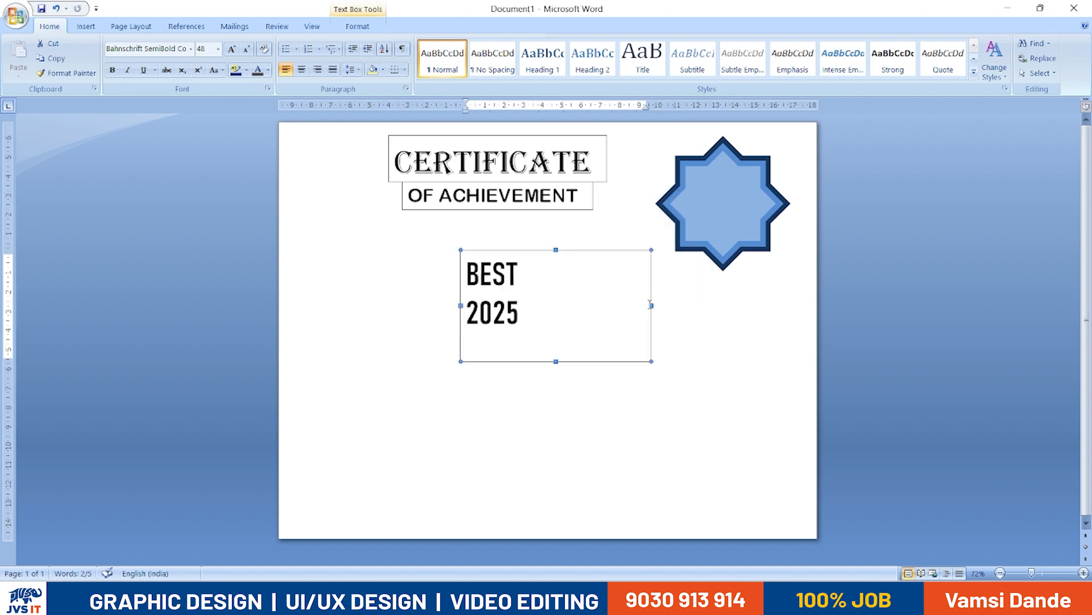
{"action": "left_click_drag", "start_coordinate": [566, 308], "coordinate": [529, 308]}
{"action": "left_click_drag", "start_coordinate": [494, 362], "coordinate": [494, 334]}
{"action": "left_click_drag", "start_coordinate": [701, 193], "coordinate": [741, 171]}
{"action": "key", "text": "ctrl+shift+comma"}
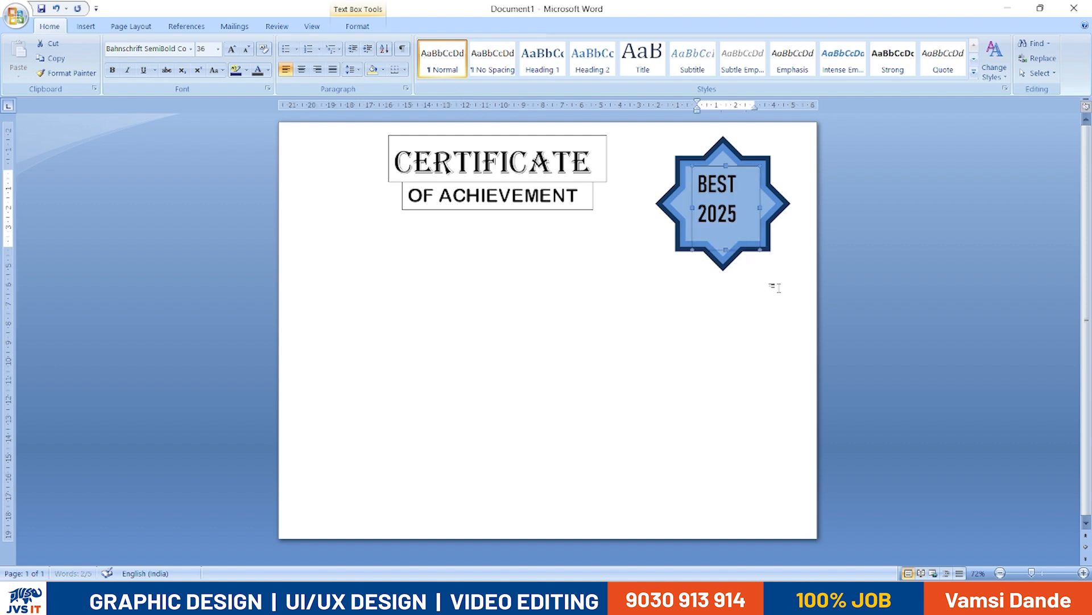
{"action": "key", "text": "ctrl+z"}
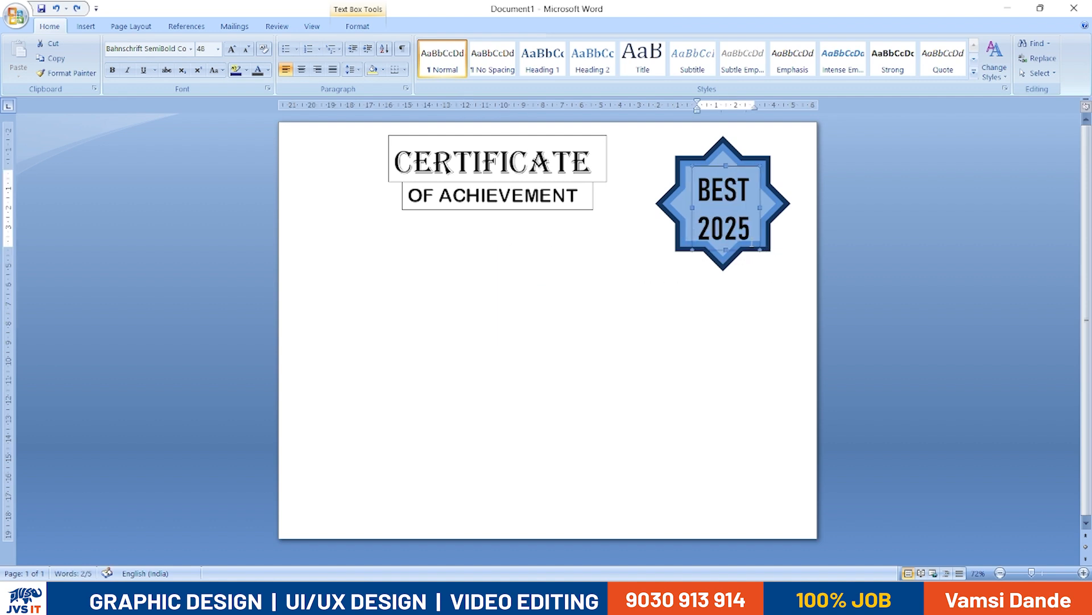
{"action": "left_click_drag", "start_coordinate": [761, 249], "coordinate": [757, 244]}
{"action": "left_click", "coordinate": [761, 317]}
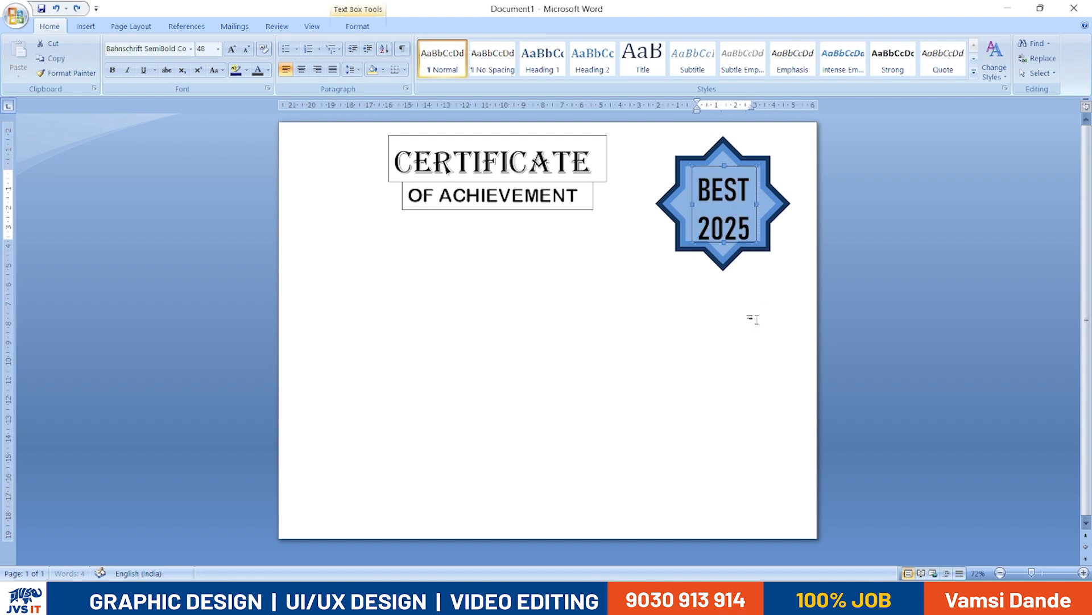
Remove the outline from the BEST 2025 text box
{"action": "left_click", "coordinate": [752, 228]}
{"action": "left_click", "coordinate": [757, 191]}
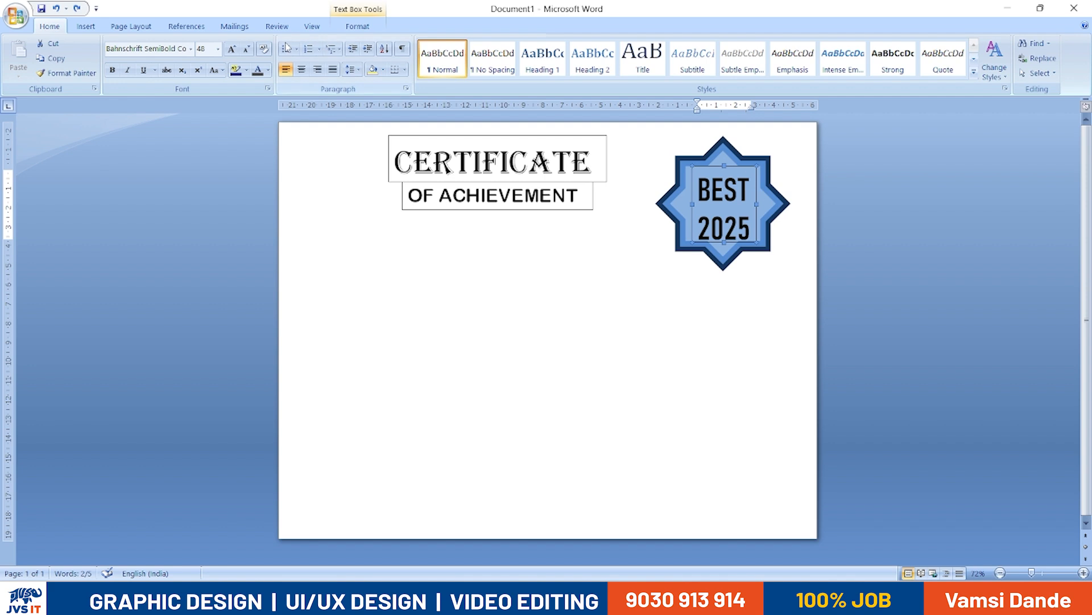
{"action": "left_click", "coordinate": [357, 27]}
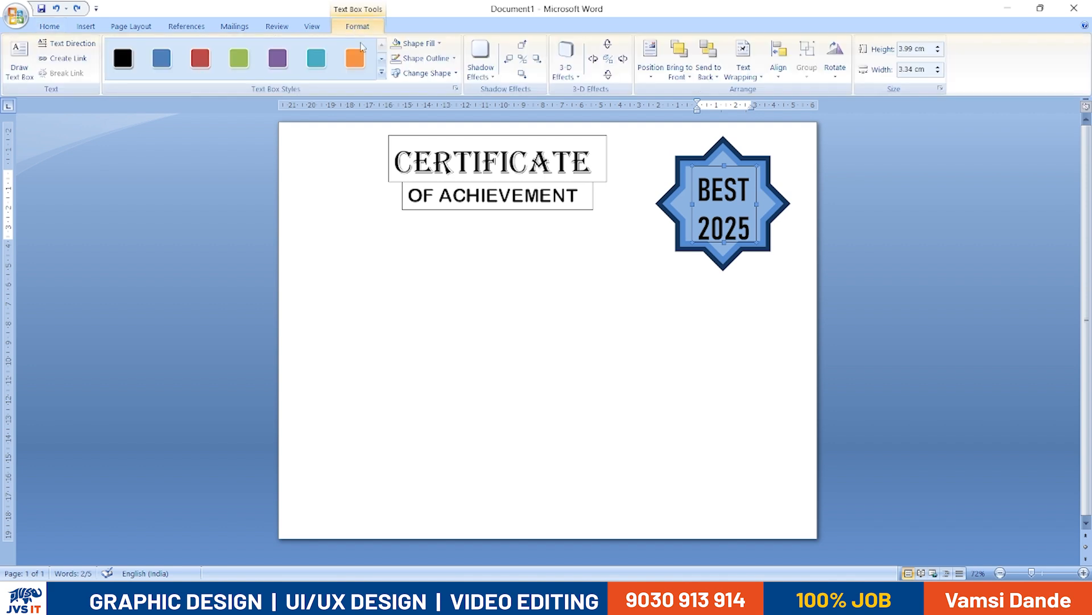
{"action": "left_click", "coordinate": [425, 59]}
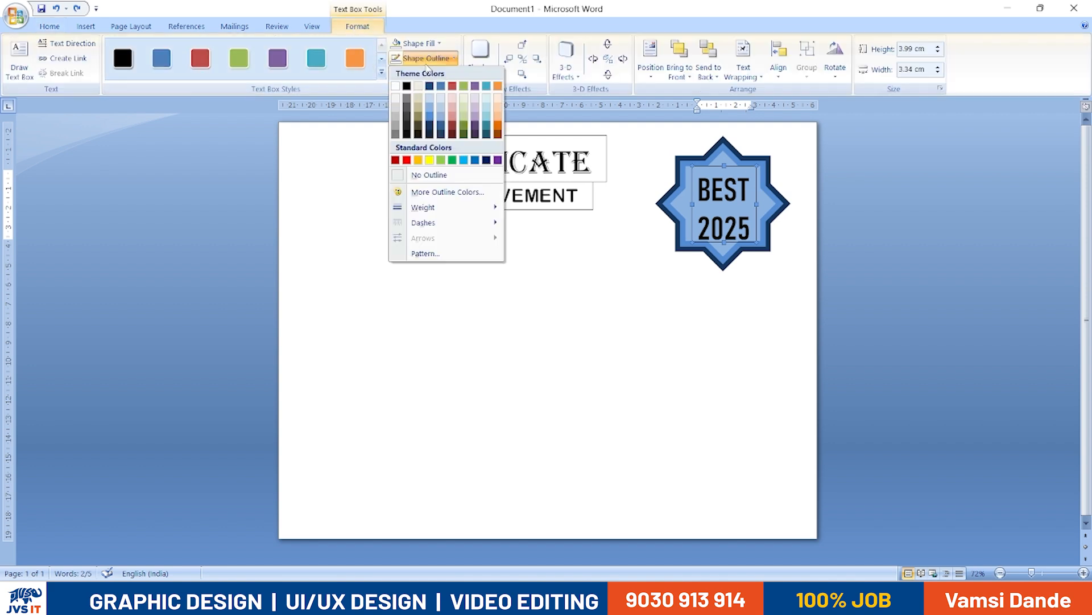
{"action": "left_click", "coordinate": [429, 175]}
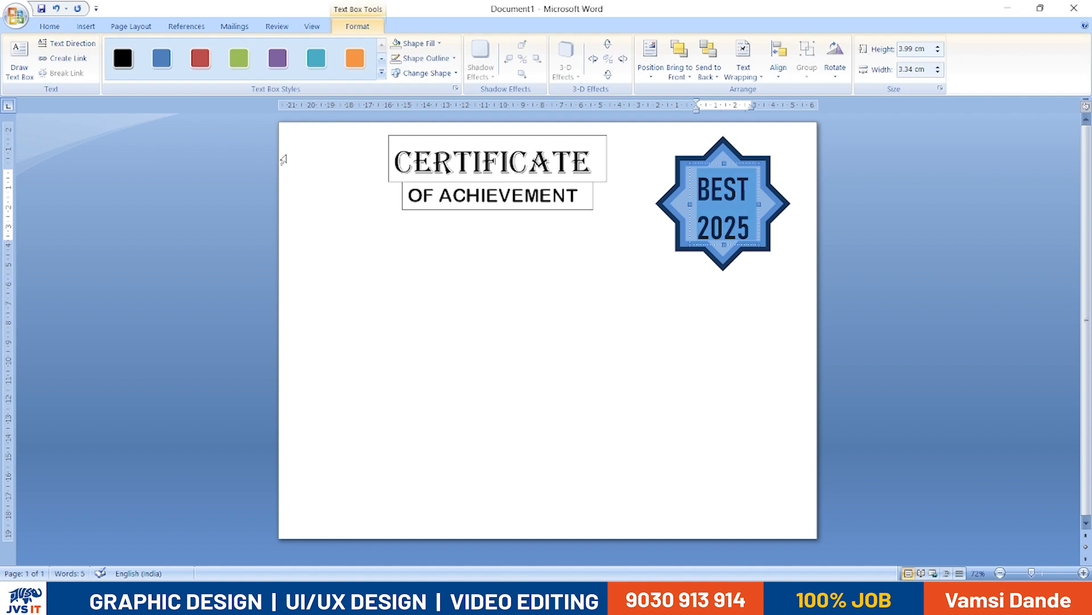
Set the BEST 2025 text to 43 pt
{"action": "left_click", "coordinate": [49, 26]}
{"action": "left_click", "coordinate": [202, 49]}
{"action": "type", "text": "40"}
{"action": "key", "text": "Return"}
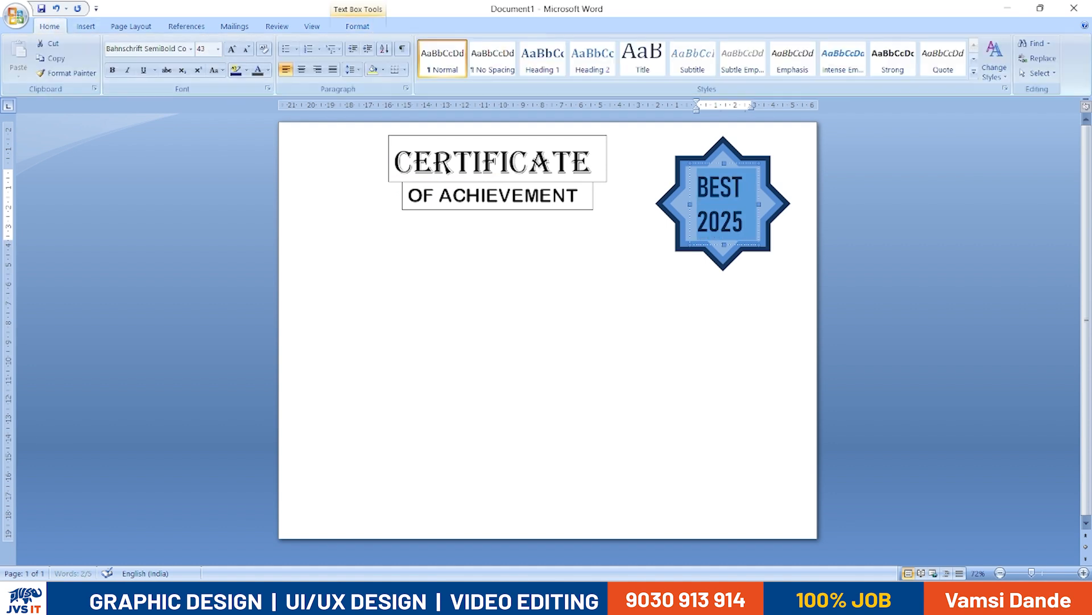
{"action": "left_click", "coordinate": [733, 222]}
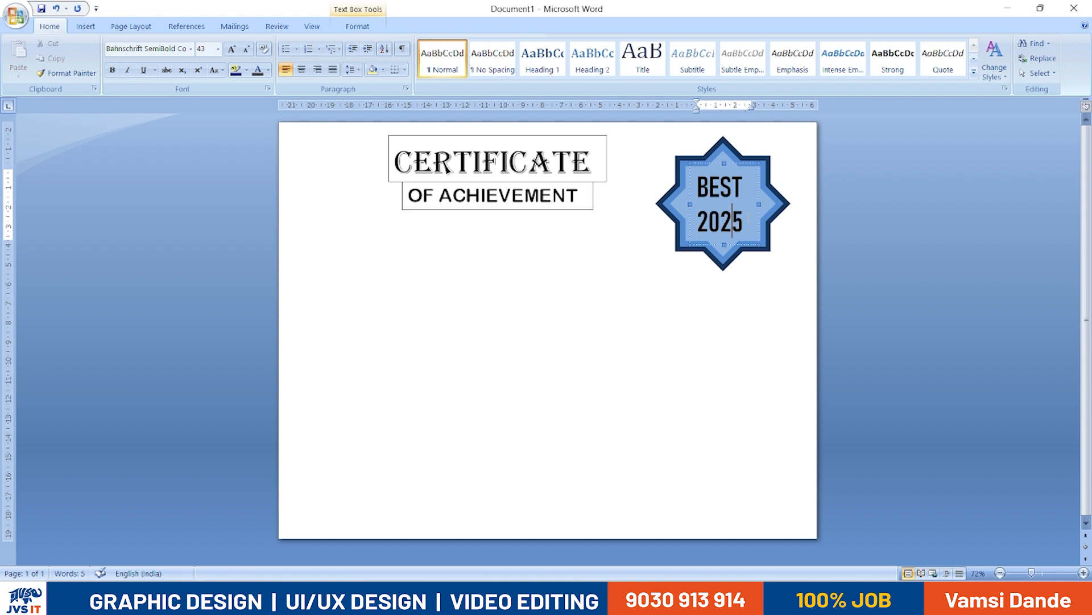
{"action": "left_click", "coordinate": [765, 369]}
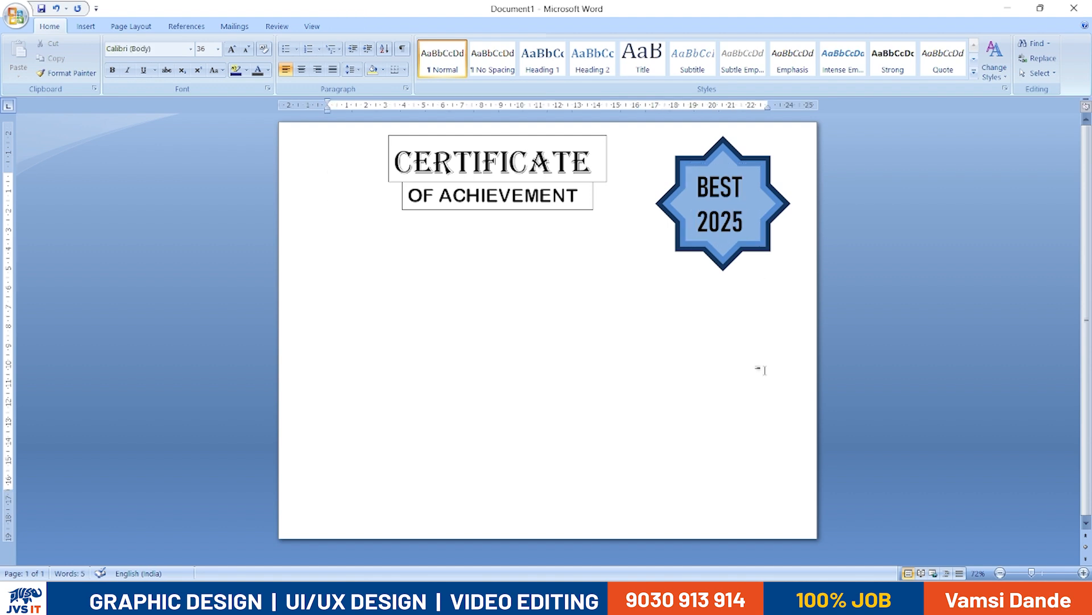
Center the BEST 2025 lines within their text box and align the box with the middle of the star badge
{"action": "left_click", "coordinate": [735, 216]}
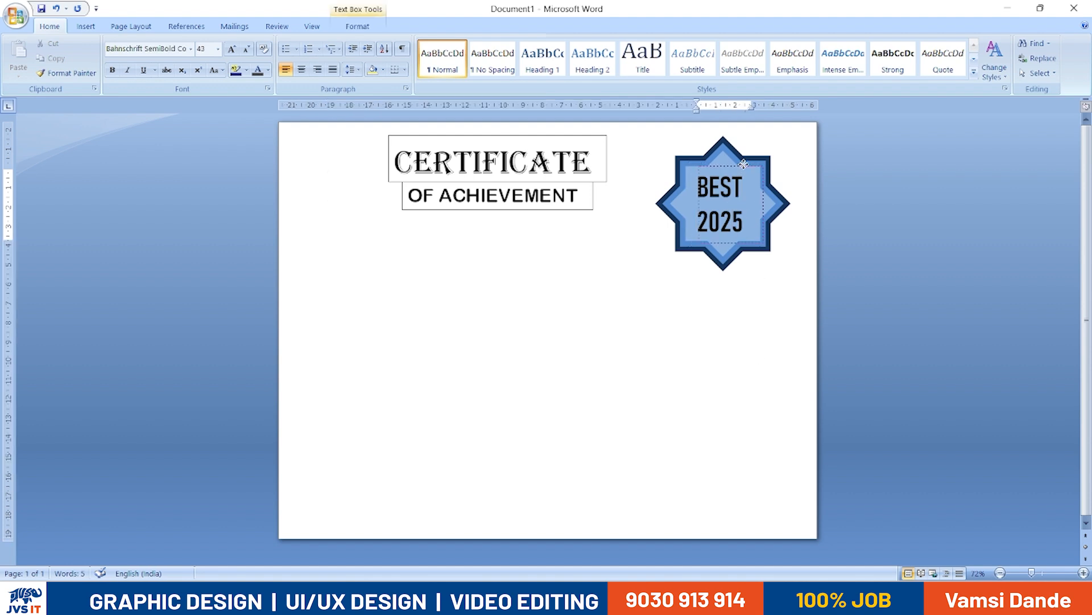
{"action": "key", "text": "ctrl+a"}
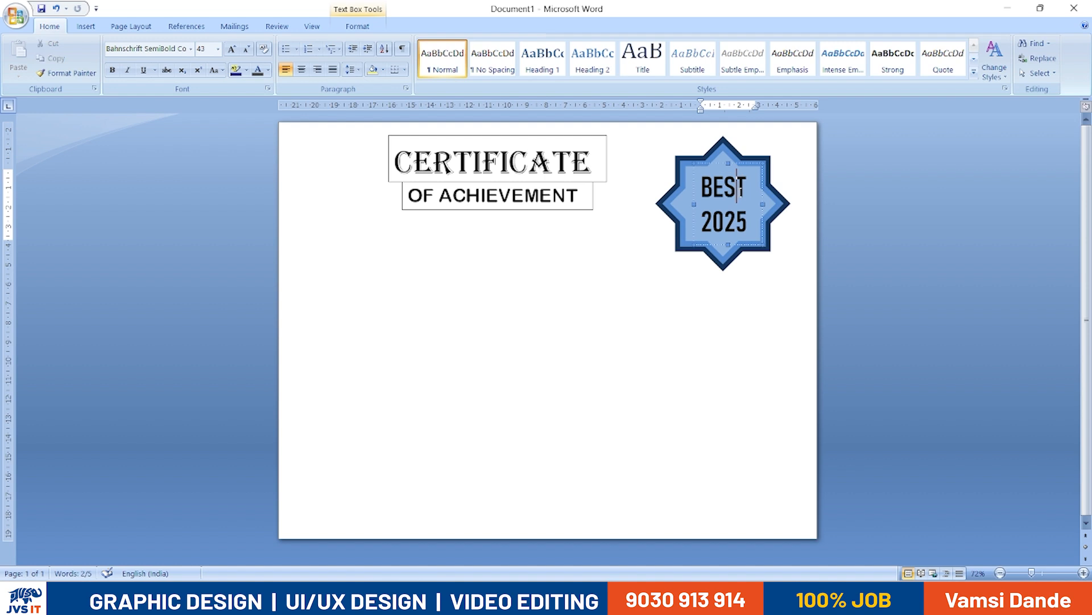
{"action": "key", "text": "ctrl+e"}
{"action": "left_click", "coordinate": [745, 162]}
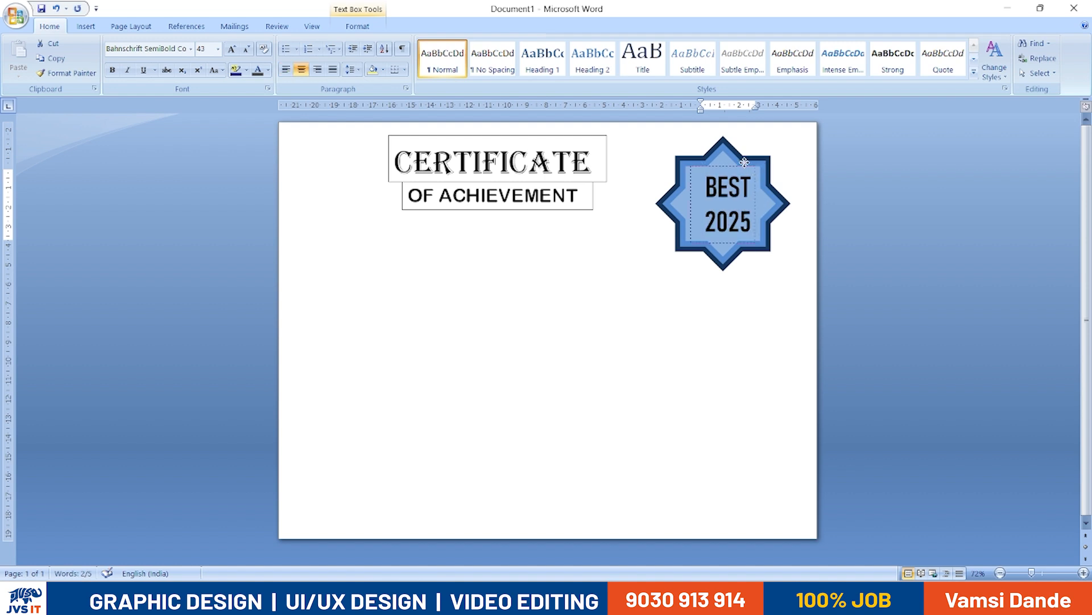
{"action": "left_click_drag", "start_coordinate": [743, 163], "coordinate": [743, 164]}
{"action": "left_click", "coordinate": [746, 353]}
{"action": "left_click", "coordinate": [745, 223]}
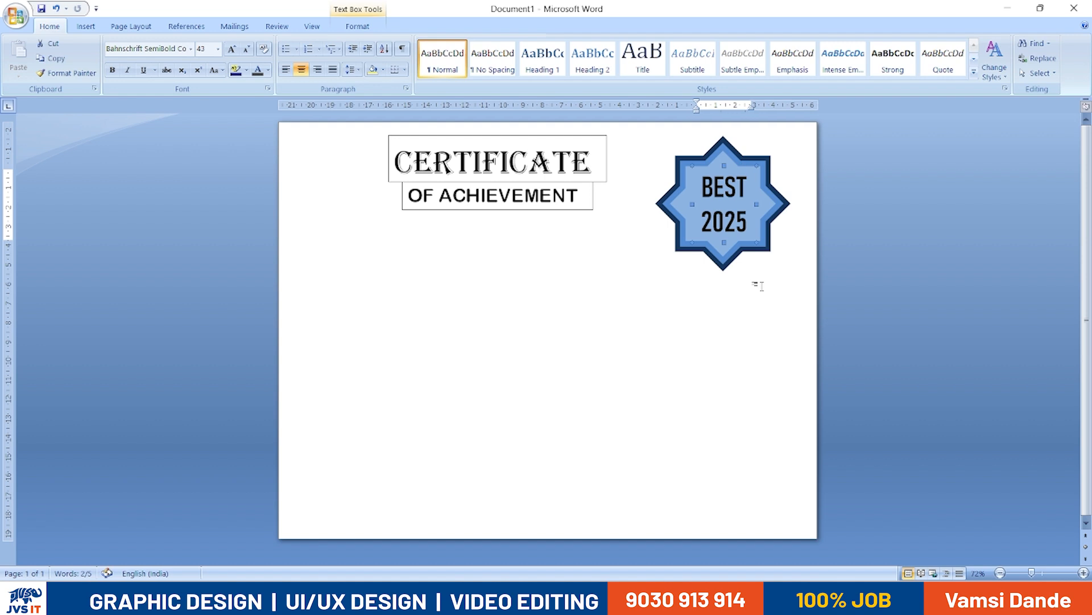
{"action": "left_click", "coordinate": [796, 346]}
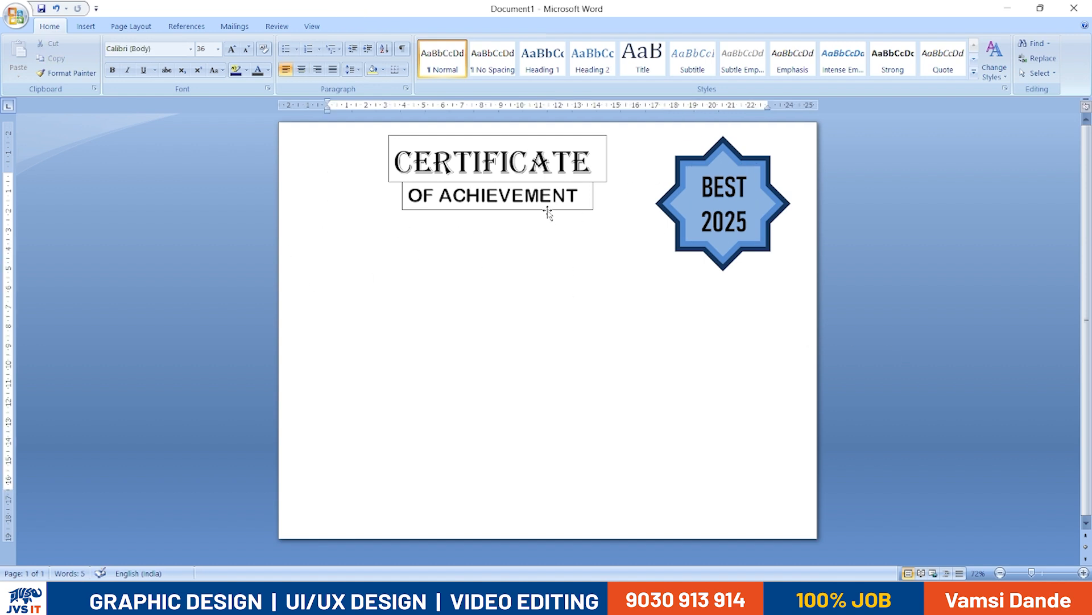
Shift the CERTIFICATE and OF ACHIEVEMENT text boxes together toward the star badge
{"action": "left_click", "coordinate": [421, 139]}
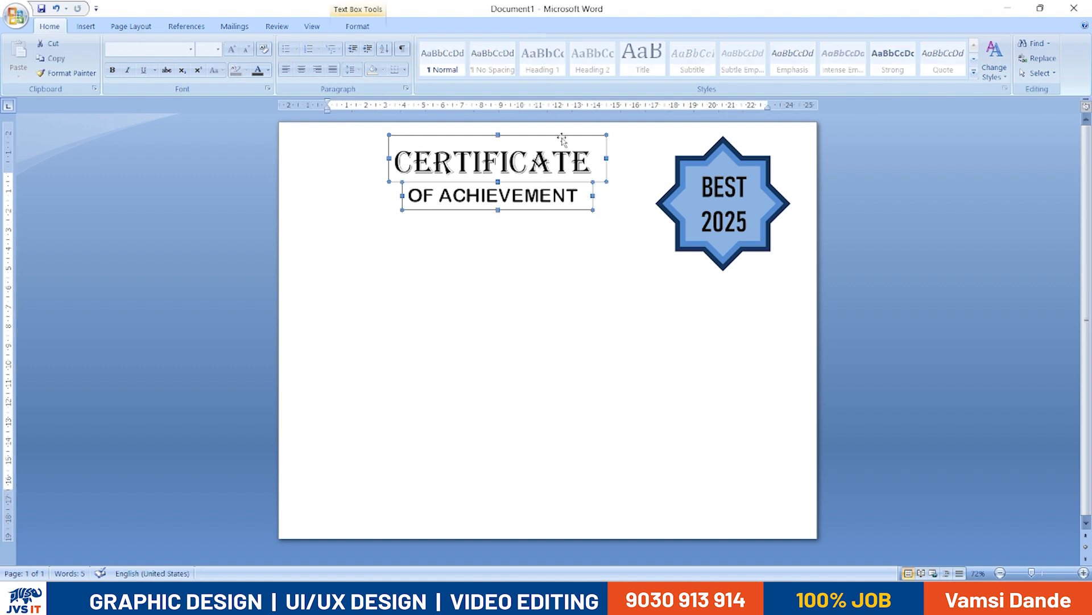
{"action": "left_click_drag", "start_coordinate": [574, 137], "coordinate": [607, 136]}
{"action": "left_click", "coordinate": [581, 138]}
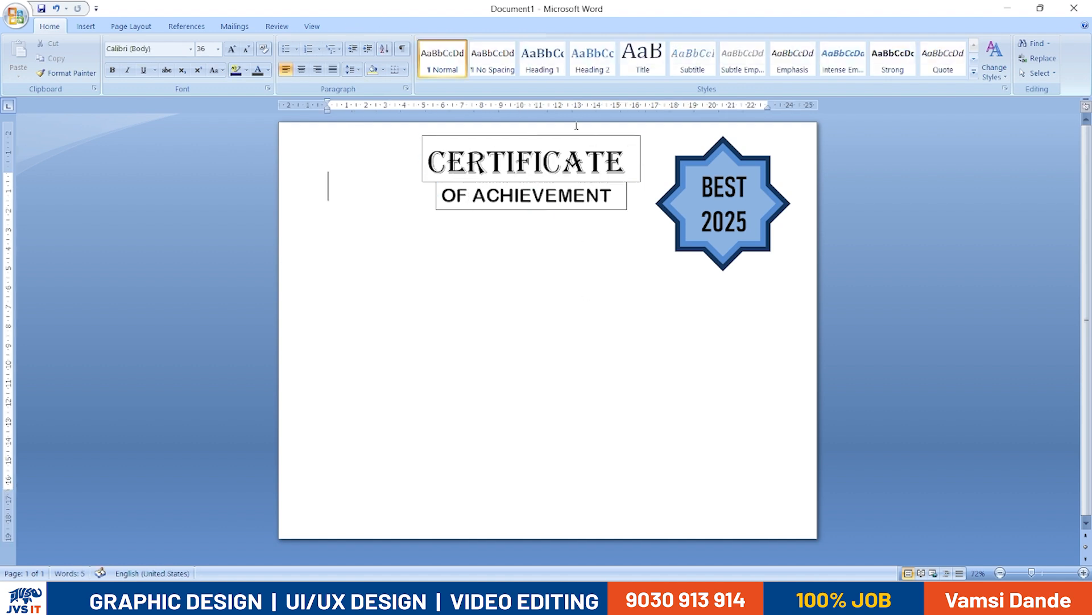
Duplicate the CERTIFICATE text box, replace its text with JVS IT, and place it about 5.72 cm wide beside the title on the side away from the badge
{"action": "key", "text": "ctrl+v"}
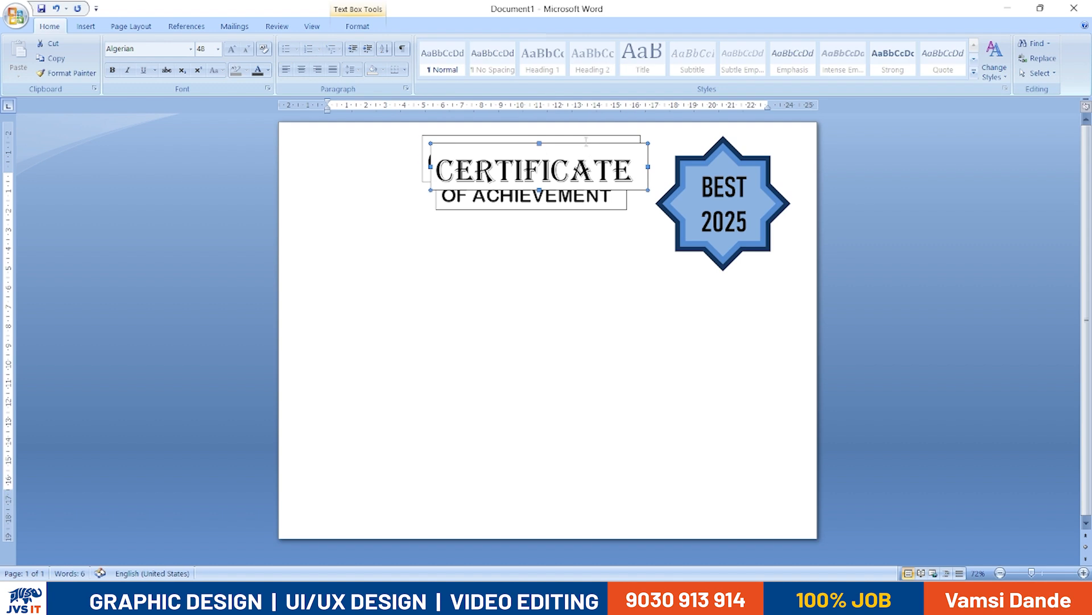
{"action": "left_click_drag", "start_coordinate": [435, 155], "coordinate": [278, 153]}
{"action": "key", "text": "ctrl+a"}
{"action": "type", "text": "JVS IT"}
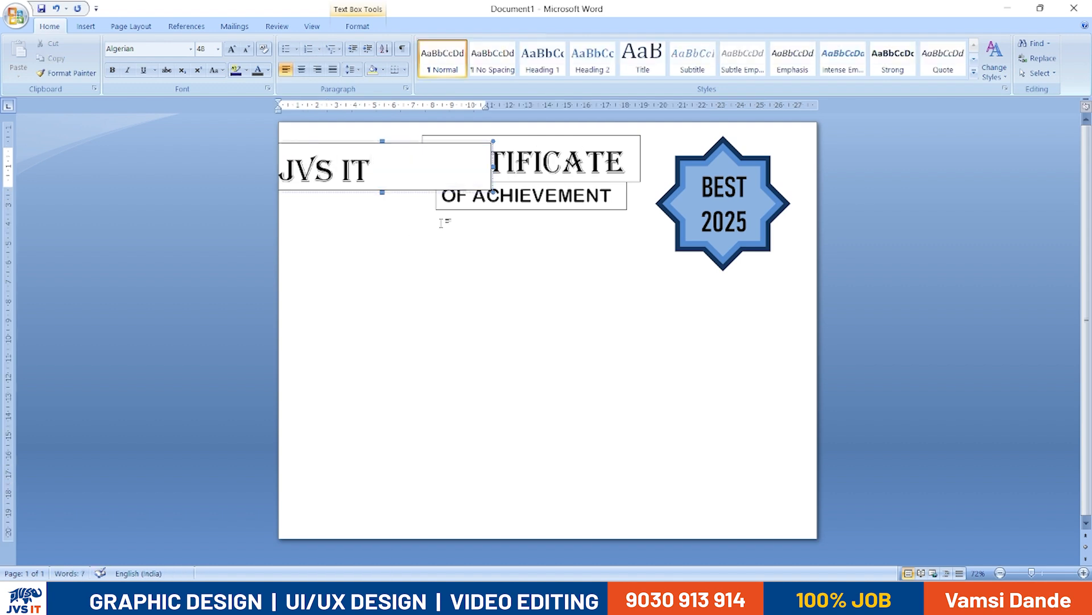
{"action": "left_click_drag", "start_coordinate": [491, 168], "coordinate": [231, 189]}
{"action": "left_click", "coordinate": [374, 255]}
Remove the outline from the JVS IT text box
{"action": "left_click", "coordinate": [336, 143]}
{"action": "left_click", "coordinate": [358, 26]}
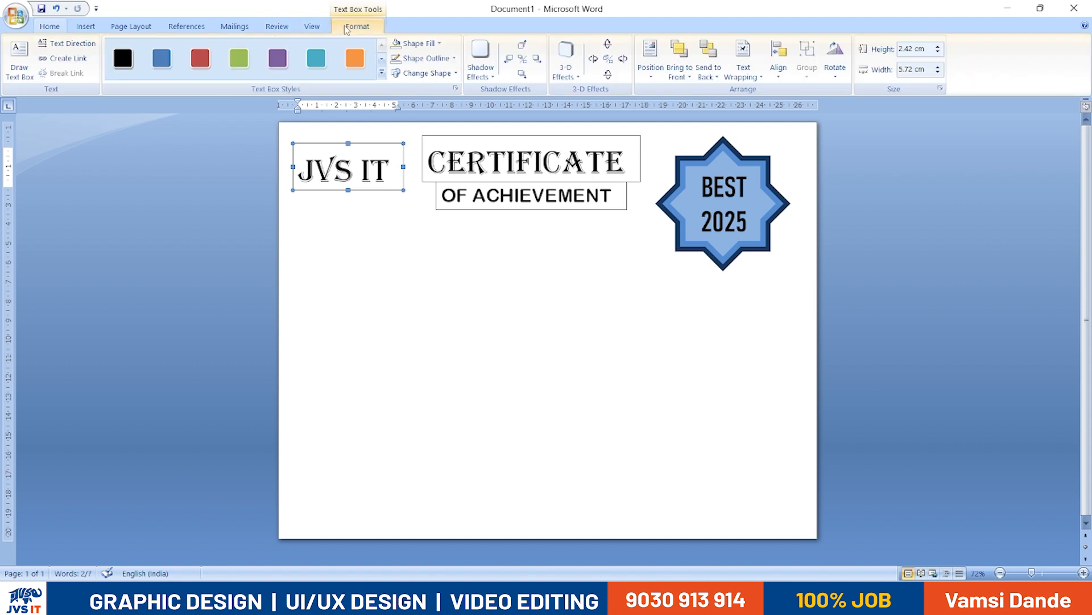
{"action": "left_click", "coordinate": [436, 59]}
{"action": "left_click", "coordinate": [430, 162]}
{"action": "left_click", "coordinate": [427, 58]}
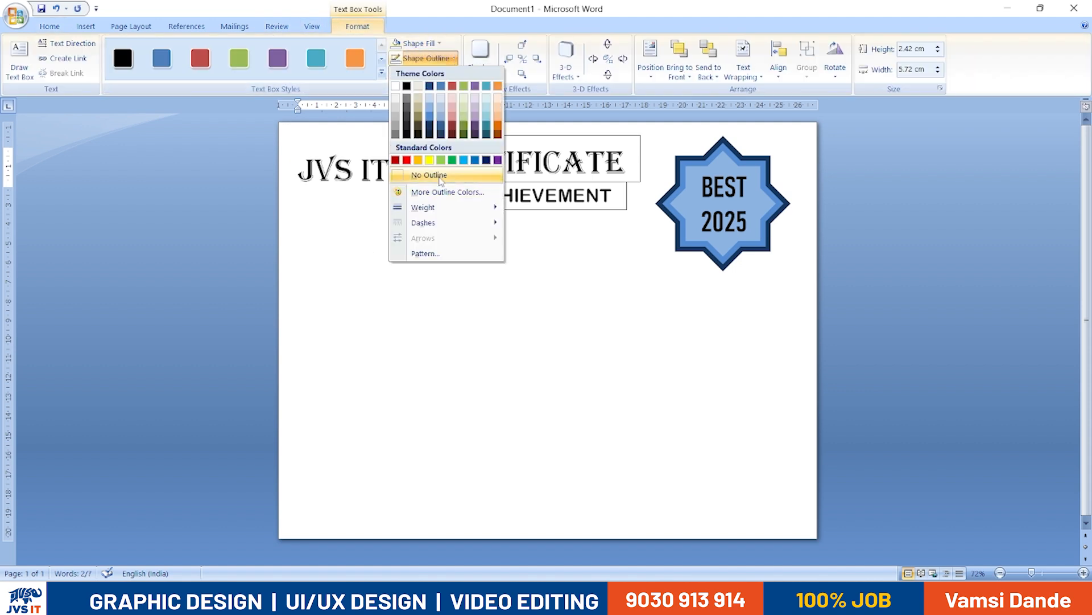
{"action": "left_click", "coordinate": [432, 176]}
{"action": "left_click", "coordinate": [505, 311]}
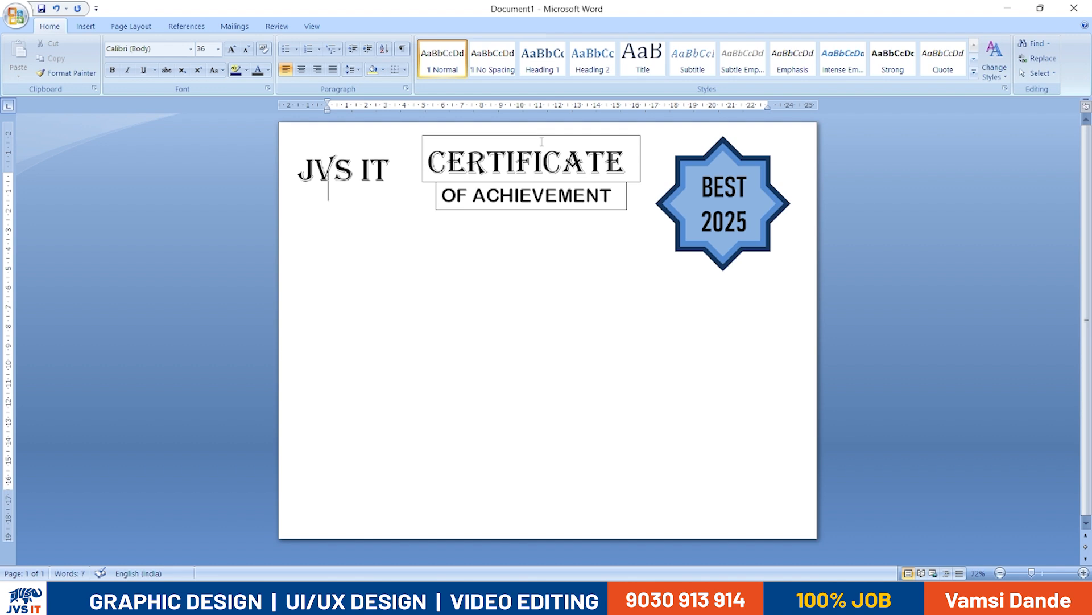
Remove the outlines from the CERTIFICATE and OF ACHIEVEMENT text boxes together
{"action": "left_click", "coordinate": [541, 141]}
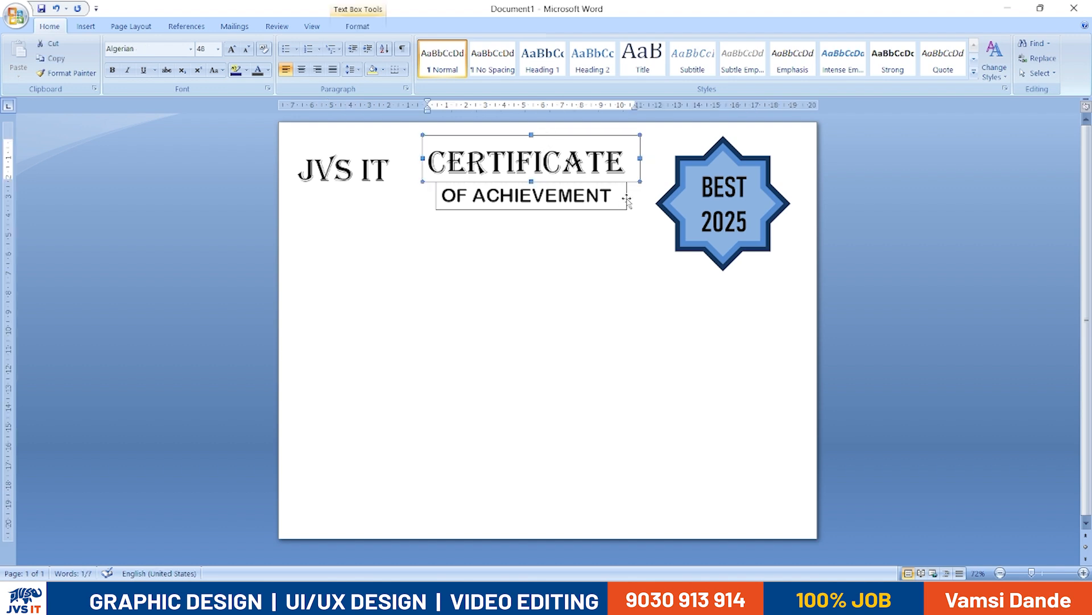
{"action": "left_click", "coordinate": [627, 200], "text": "shift"}
{"action": "left_click", "coordinate": [358, 26]}
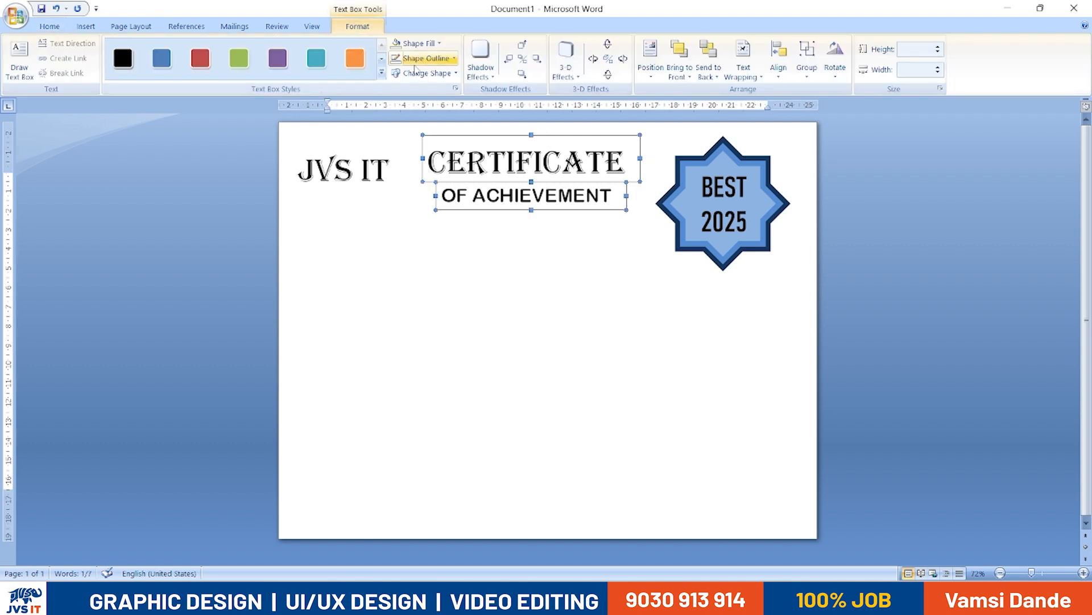
{"action": "left_click", "coordinate": [426, 58]}
{"action": "left_click", "coordinate": [429, 175]}
{"action": "left_click", "coordinate": [583, 252]}
Select the CERTIFICATE title text and open the shape fill color choices
{"action": "left_click", "coordinate": [543, 158]}
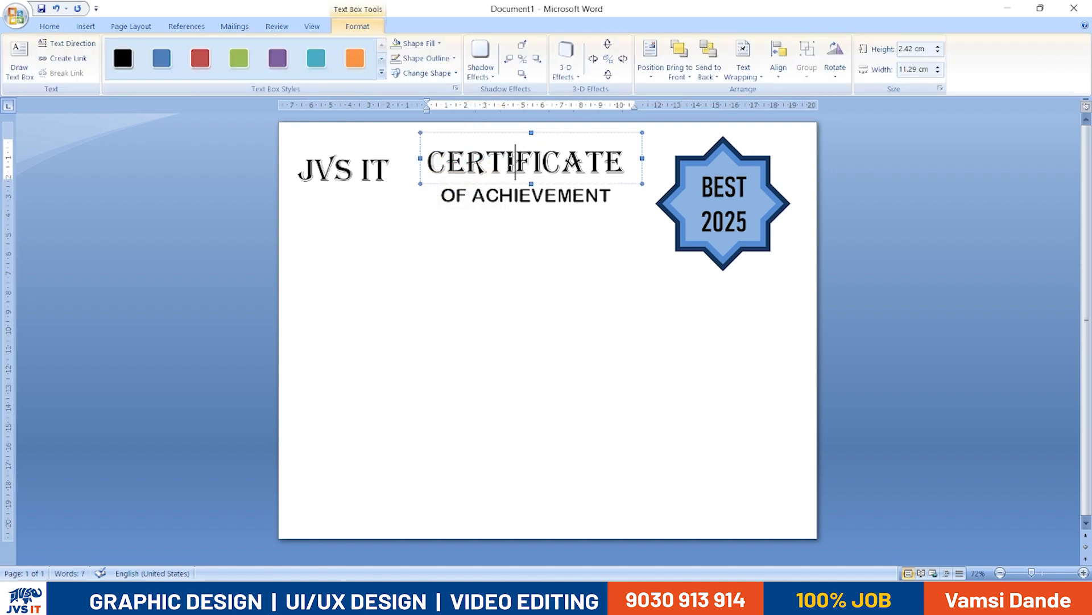
{"action": "triple_click", "coordinate": [515, 162]}
{"action": "left_click", "coordinate": [419, 43]}
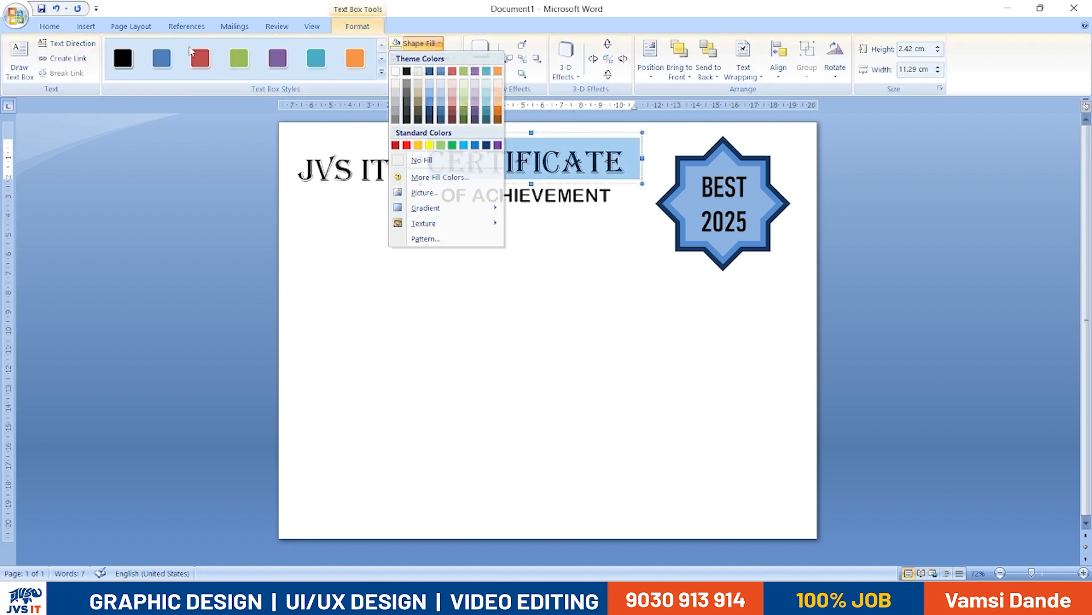
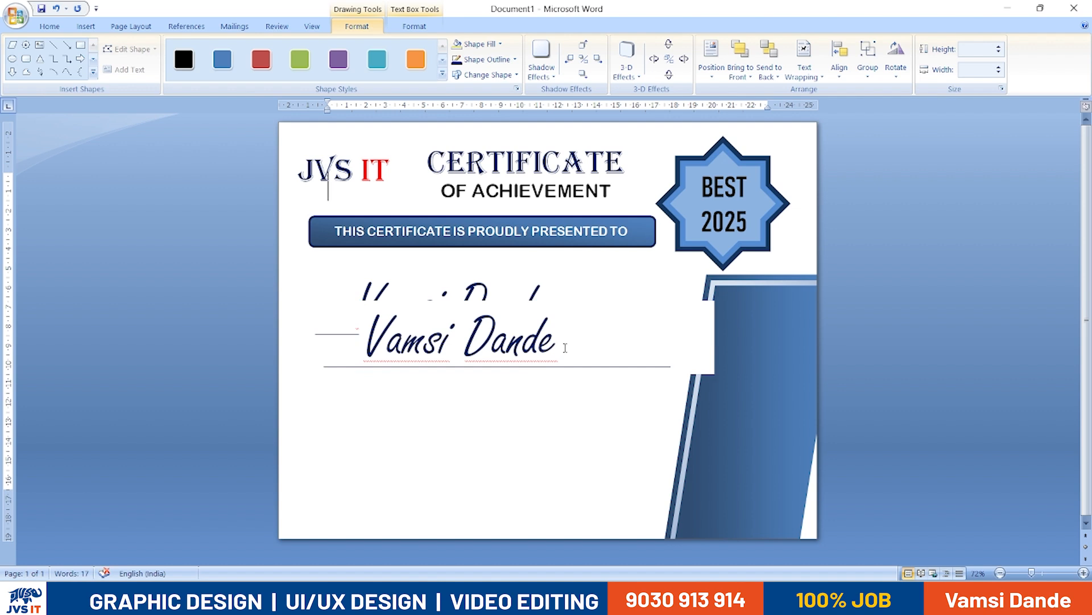
Undo the recent edits back through the duplicated recipient name and line to the single recipient name at 48 pt
{"action": "key", "text": "ctrl+z"}
{"action": "key", "text": "ctrl+z"}
{"action": "key", "text": "ctrl+z"}
{"action": "key", "text": "ctrl+z"}
{"action": "key", "text": "ctrl+z"}
{"action": "key", "text": "ctrl+z"}
{"action": "key", "text": "ctrl+z"}
{"action": "key", "text": "ctrl+z"}
{"action": "key", "text": "ctrl+z"}
{"action": "key", "text": "ctrl+z"}
{"action": "key", "text": "ctrl+z"}
{"action": "key", "text": "ctrl+z"}
{"action": "key", "text": "ctrl+z"}
{"action": "key", "text": "ctrl+z"}
{"action": "key", "text": "ctrl+z"}
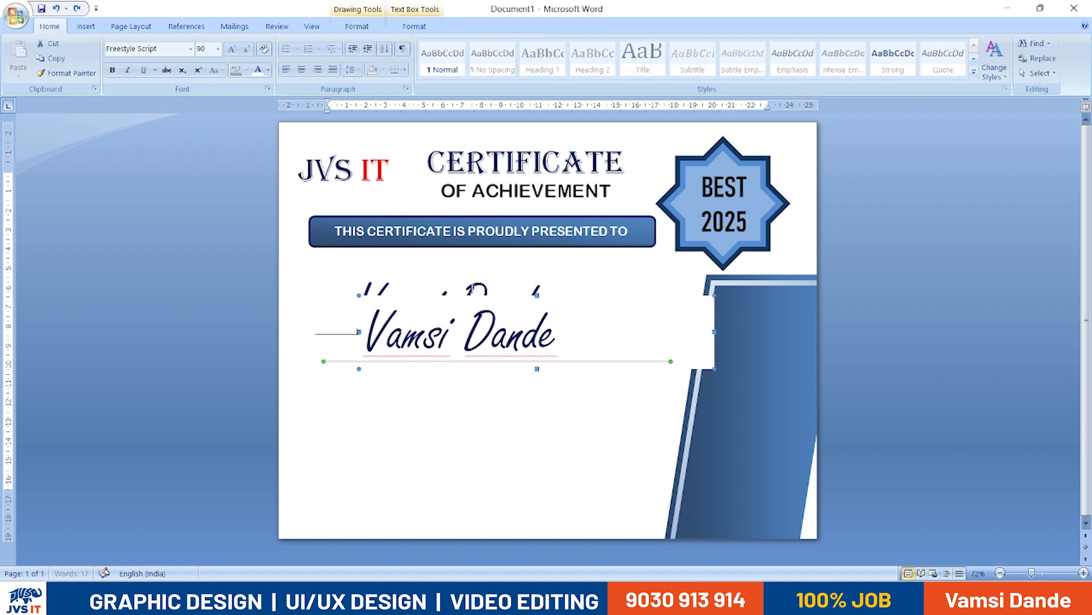
{"action": "key", "text": "ctrl+z"}
{"action": "key", "text": "ctrl+z"}
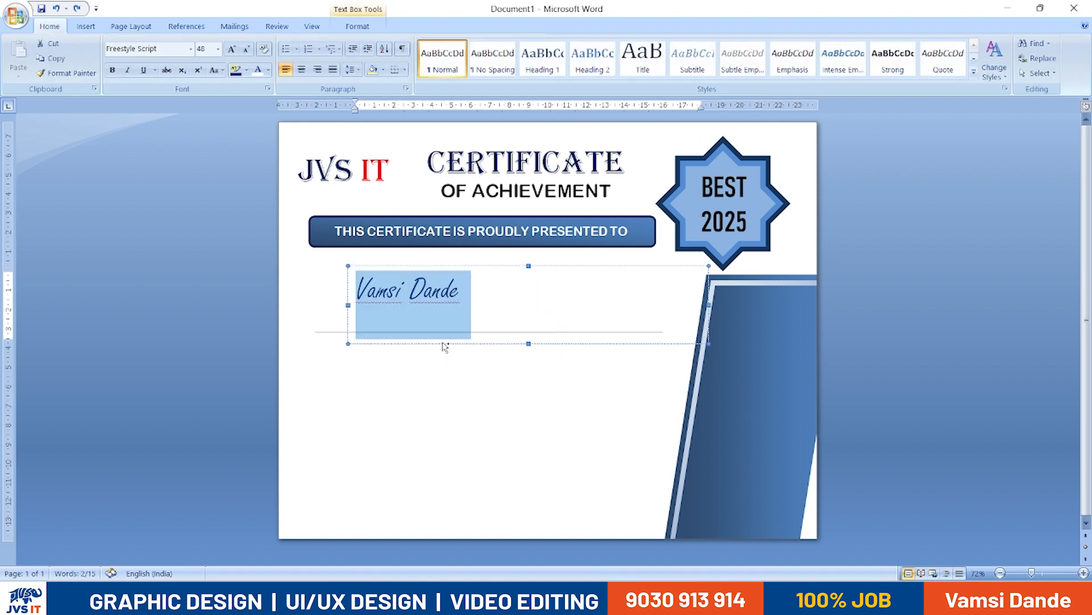
Undo the recipient name's font changes and redo its enlargement so the text is Calibri at 80 pt
{"action": "key", "text": "ctrl+z"}
{"action": "key", "text": "ctrl+z"}
{"action": "key", "text": "ctrl+z"}
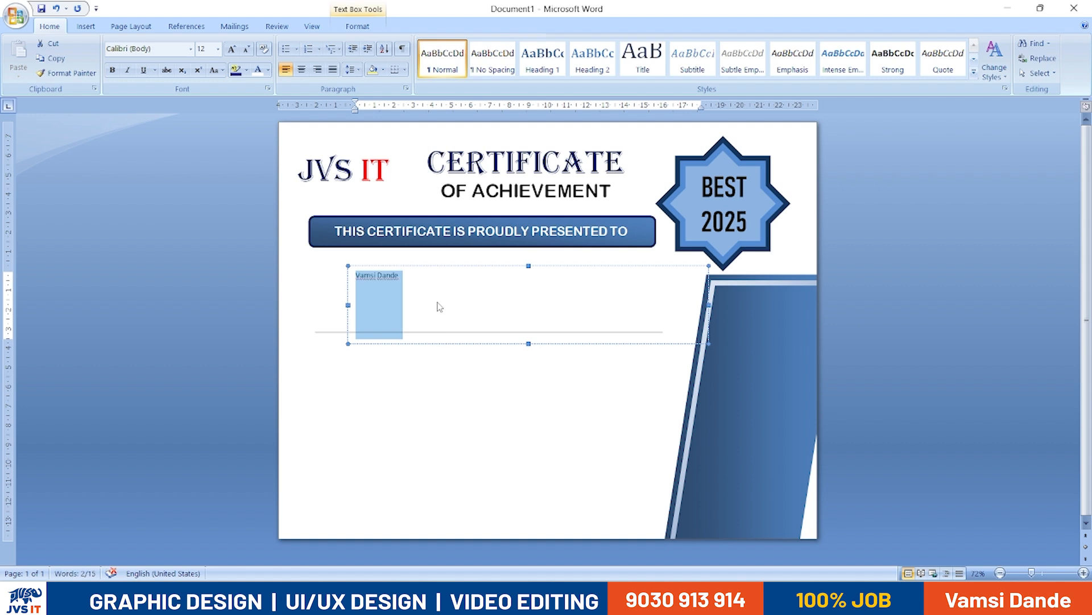
{"action": "key", "text": "ctrl+y"}
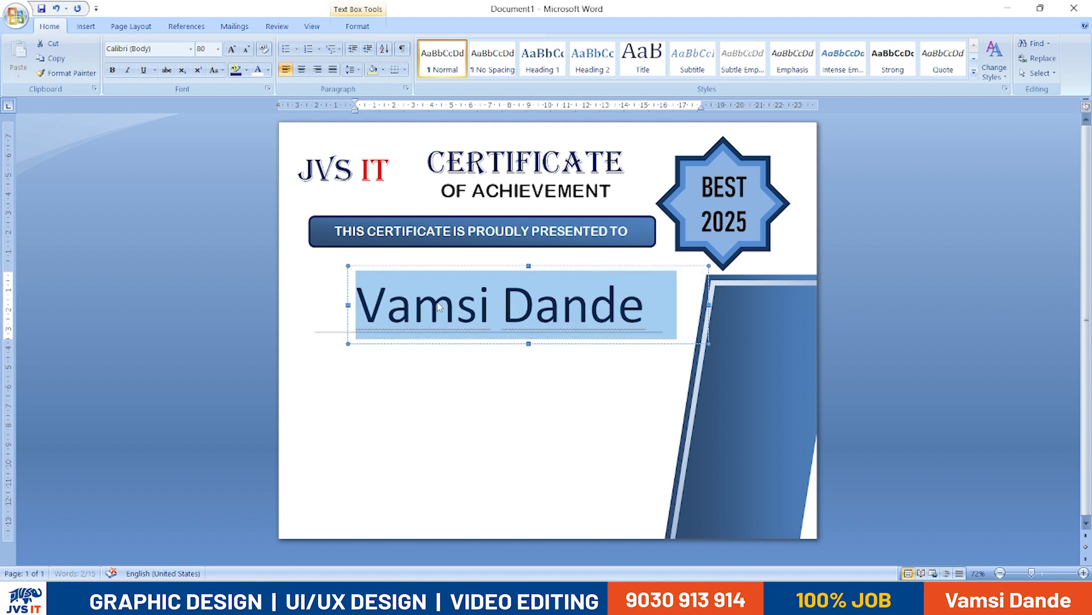
Color the whole recipient name dark blue
{"action": "left_click", "coordinate": [424, 310]}
{"action": "left_click", "coordinate": [449, 430]}
{"action": "left_click", "coordinate": [457, 332]}
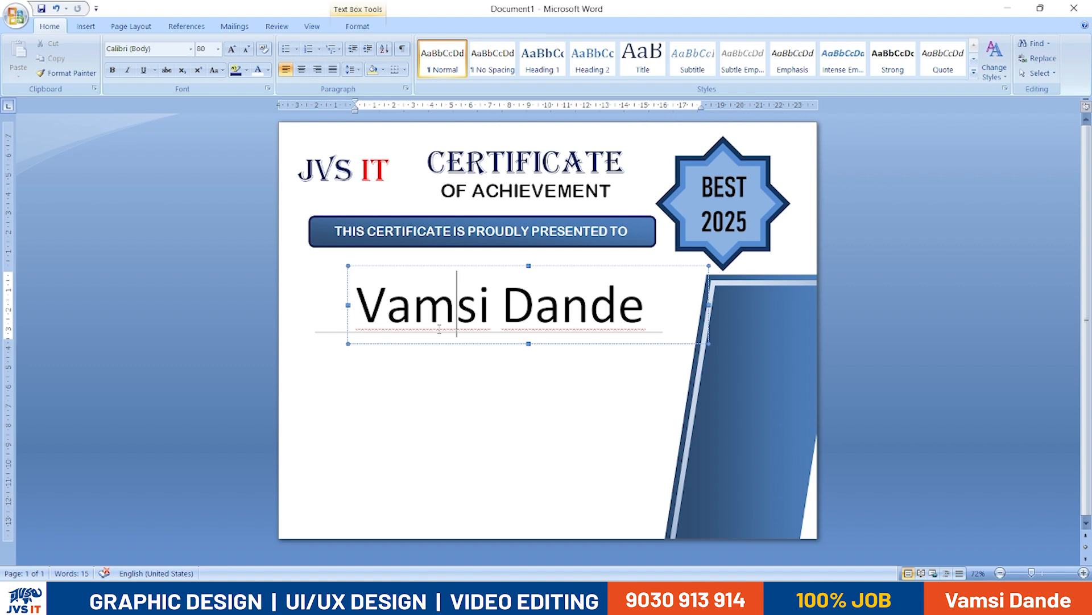
{"action": "key", "text": "ctrl+a"}
{"action": "left_click", "coordinate": [268, 69]}
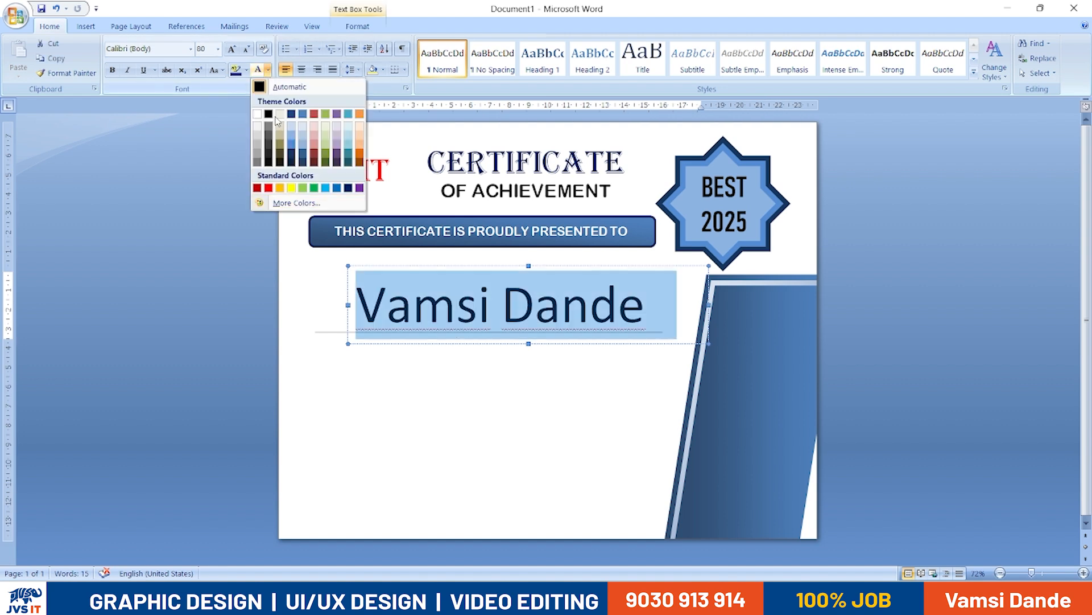
{"action": "left_click", "coordinate": [349, 188]}
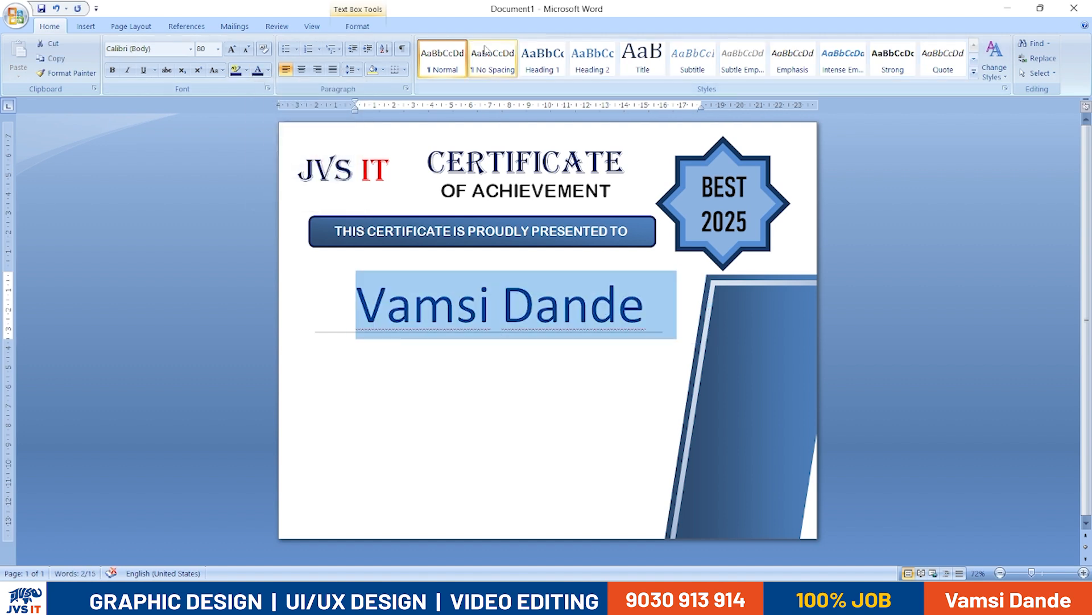
{"action": "left_click", "coordinate": [389, 268]}
{"action": "left_click", "coordinate": [357, 26]}
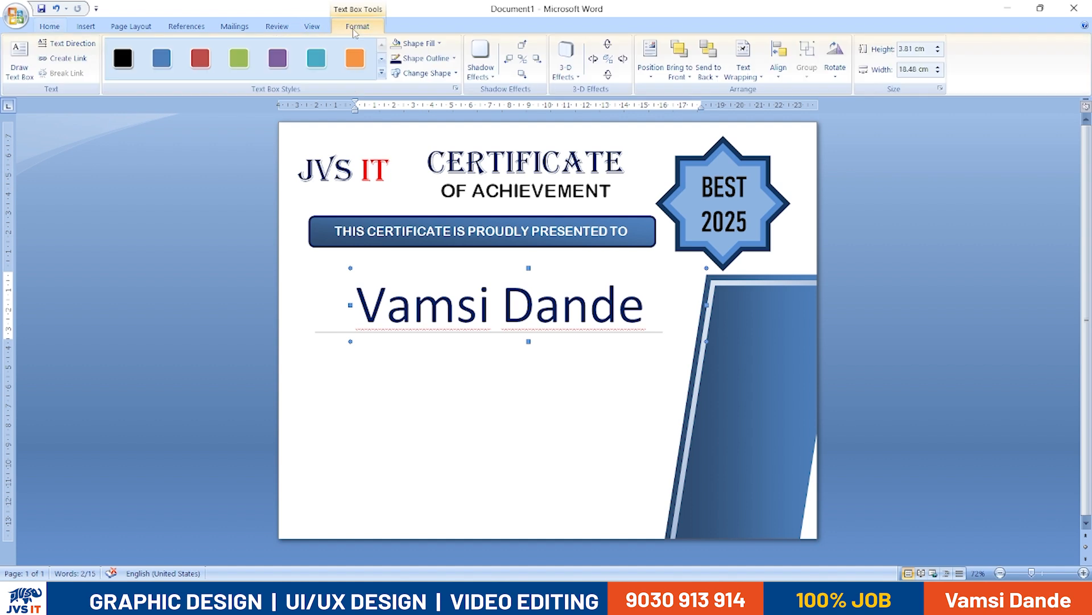
{"action": "left_click", "coordinate": [421, 62]}
{"action": "left_click", "coordinate": [415, 156]}
{"action": "left_click", "coordinate": [473, 434]}
{"action": "left_click", "coordinate": [421, 290]}
{"action": "type", "text": "a"}
{"action": "key", "text": "BackSpace"}
Set the recipient name in Freestyle Script and enlarge it to 110 pt
{"action": "key", "text": "ctrl+a"}
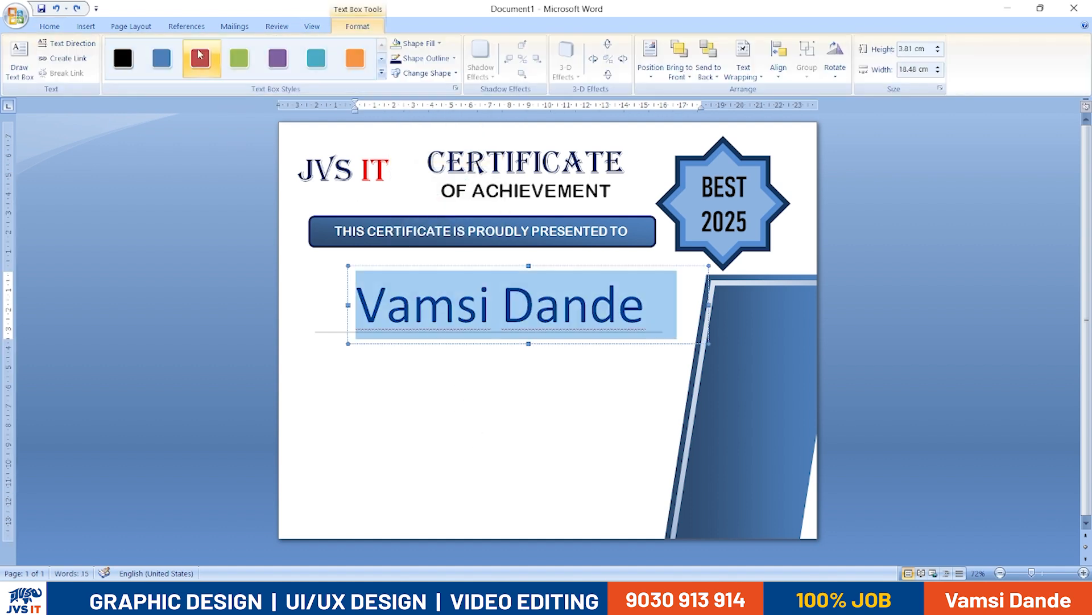
{"action": "left_click", "coordinate": [50, 27]}
{"action": "left_click", "coordinate": [190, 49]}
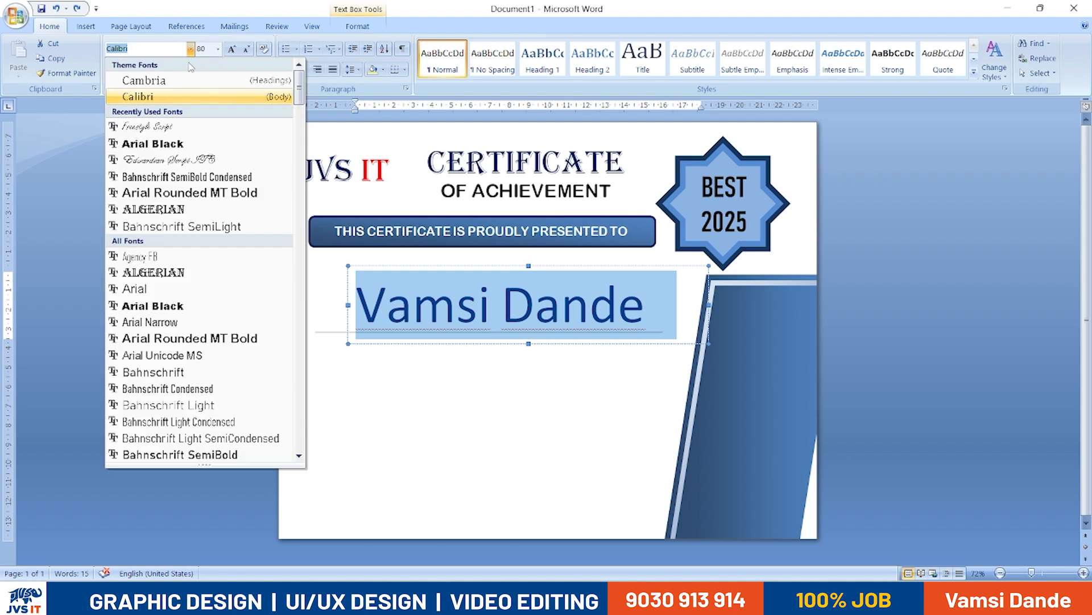
{"action": "left_click", "coordinate": [185, 126]}
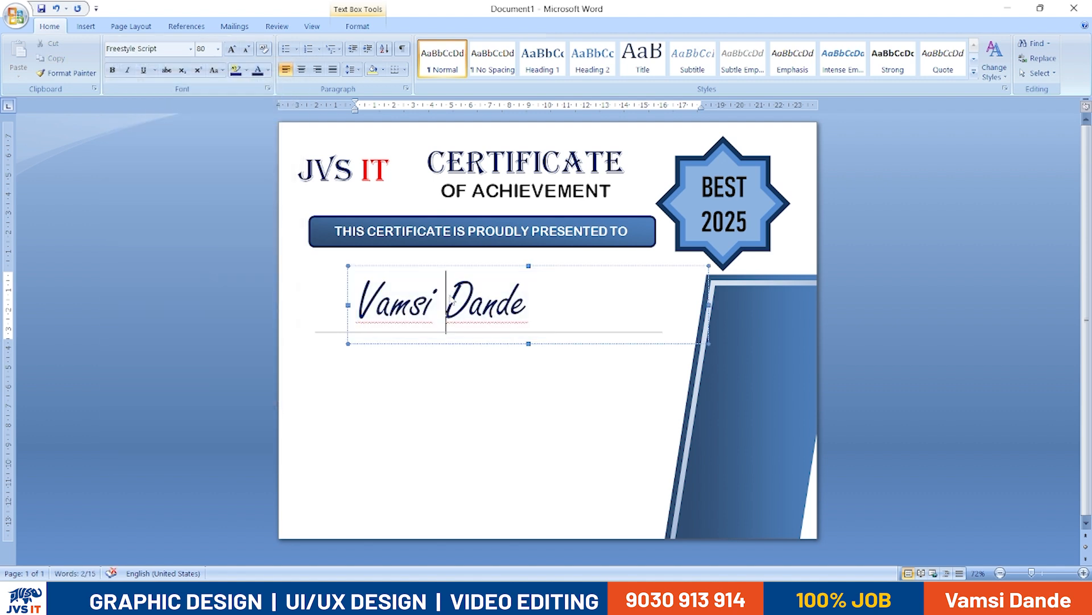
{"action": "key", "text": "ctrl+shift+period"}
{"action": "key", "text": "ctrl+shift+period"}
{"action": "key", "text": "ctrl+shift+period"}
{"action": "left_click", "coordinate": [436, 303]}
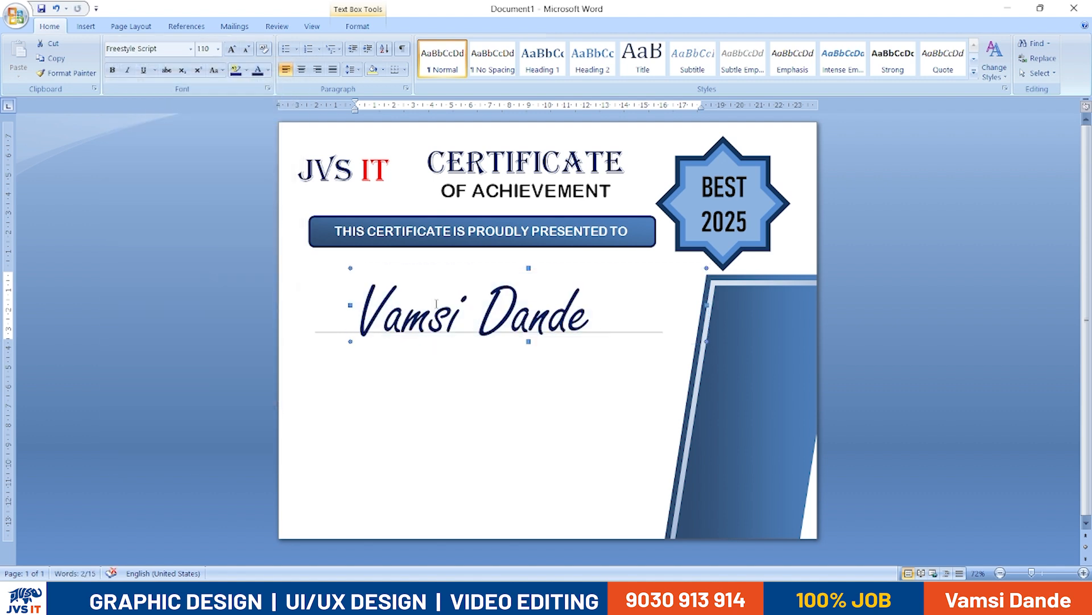
Move the recipient name's text box slightly upward so the name sits on the line
{"action": "left_click", "coordinate": [503, 442]}
{"action": "left_click", "coordinate": [572, 311]}
{"action": "left_click_drag", "start_coordinate": [557, 267], "coordinate": [552, 261]}
{"action": "left_click", "coordinate": [506, 411]}
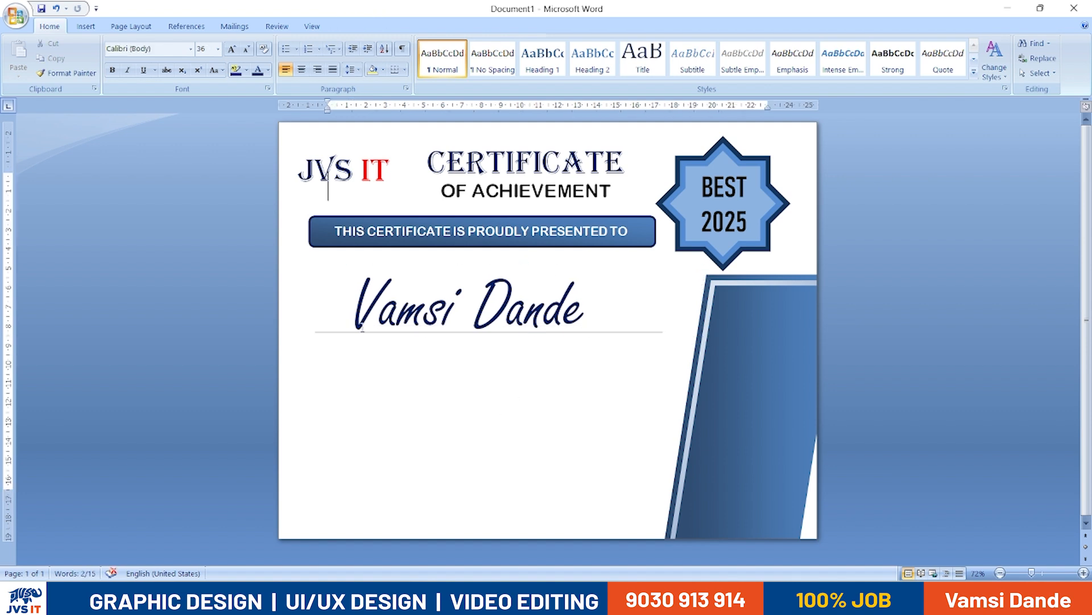
Set the line under the recipient name to ½ pt weight and dark blue
{"action": "left_click", "coordinate": [320, 332]}
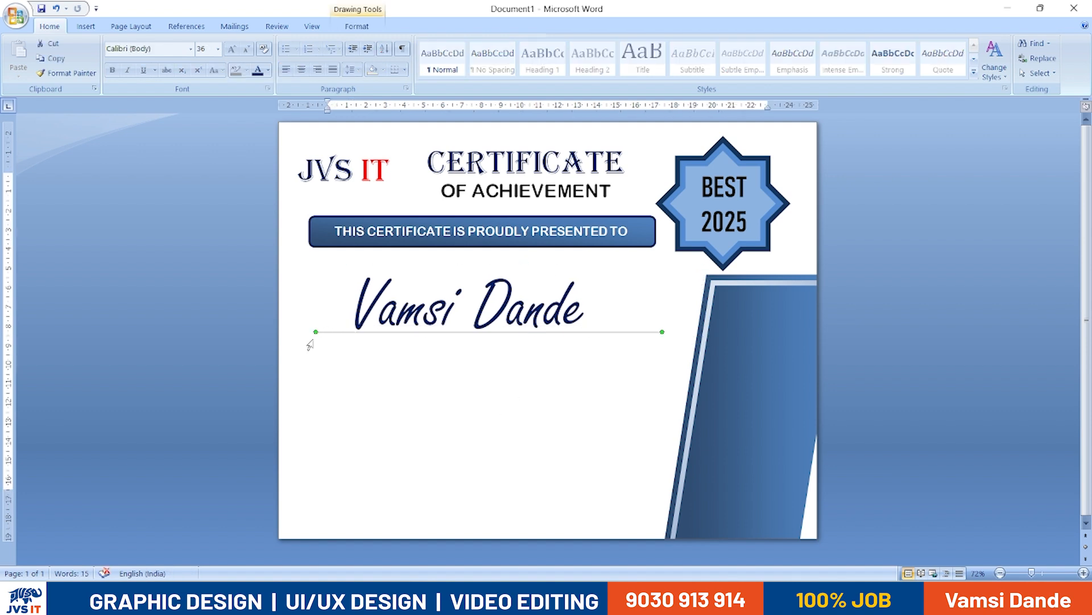
{"action": "left_click", "coordinate": [357, 27]}
{"action": "left_click", "coordinate": [512, 60]}
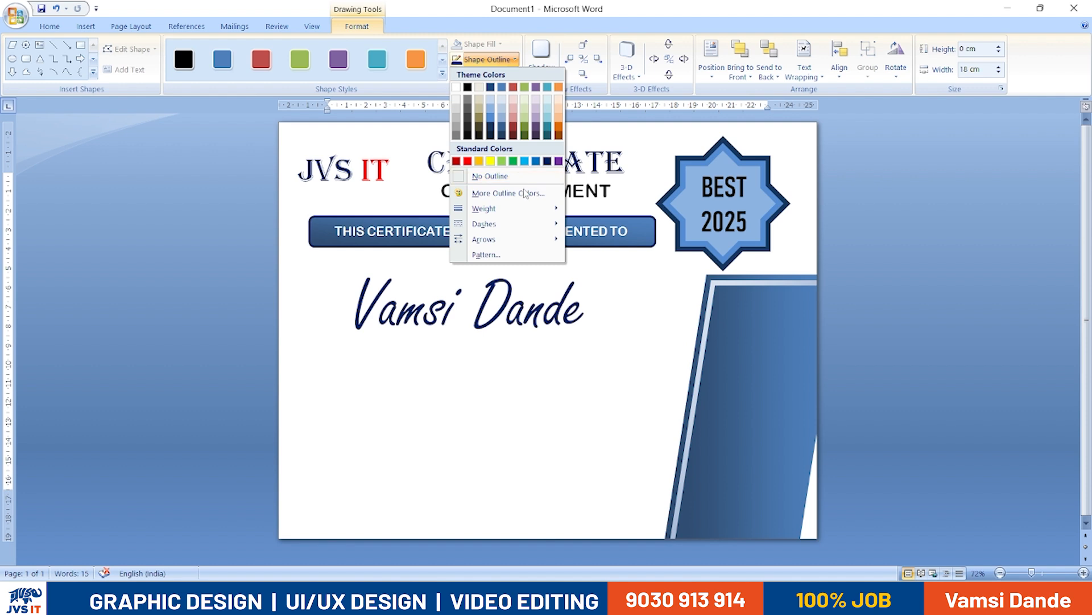
{"action": "mouse_move", "coordinate": [531, 215]}
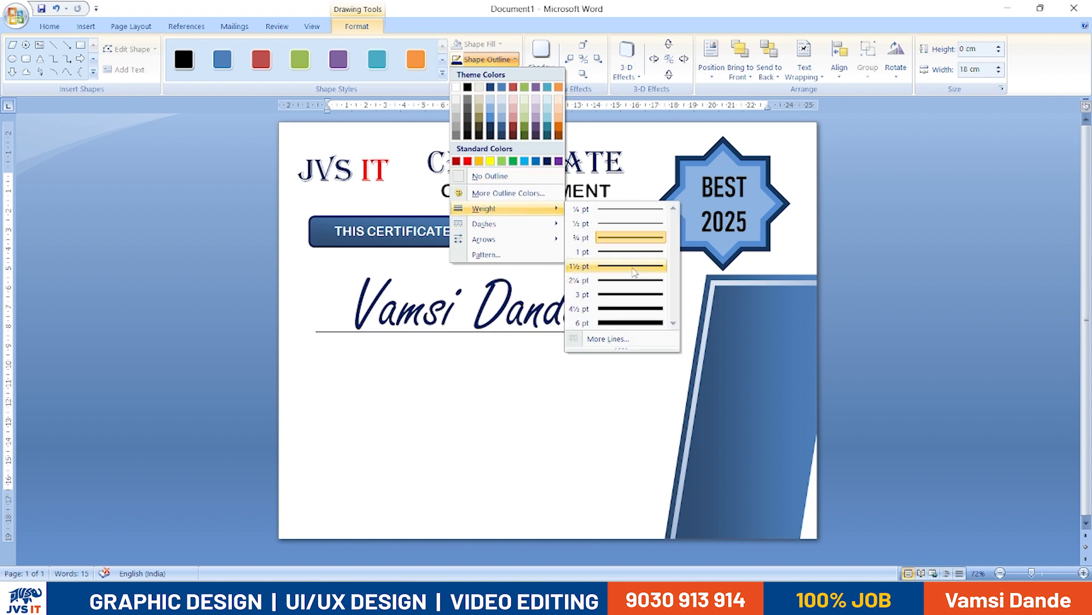
{"action": "left_click", "coordinate": [598, 222]}
{"action": "left_click", "coordinate": [515, 59]}
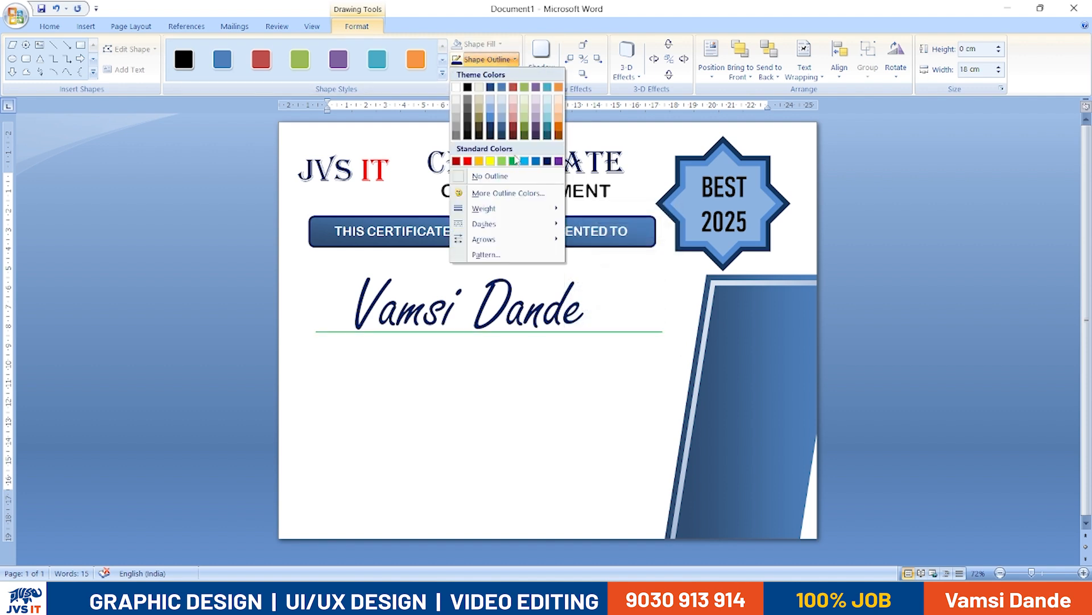
{"action": "left_click", "coordinate": [547, 161]}
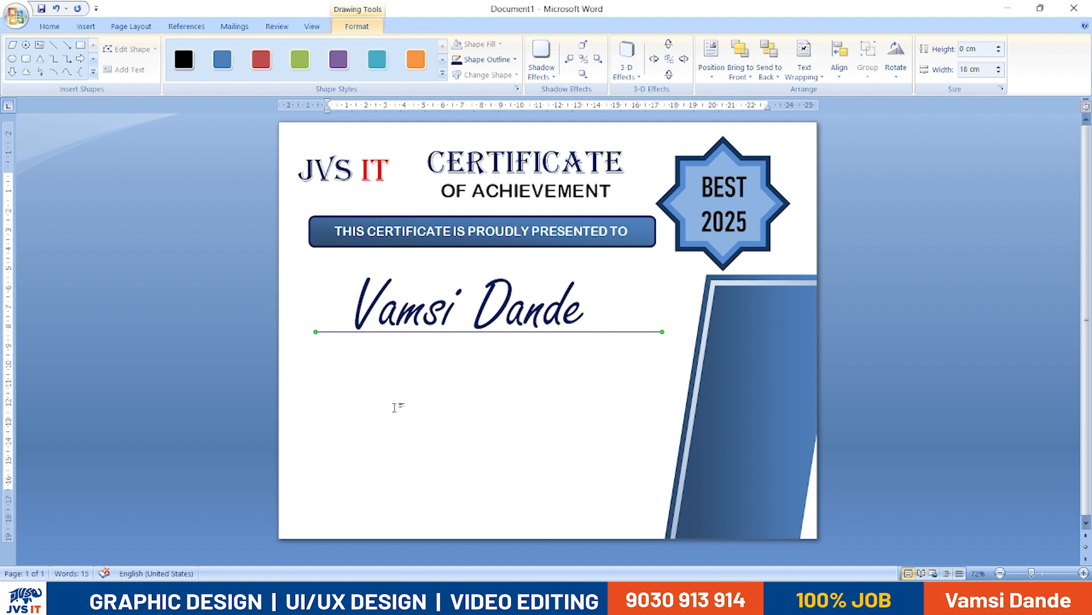
Lower the line slightly beneath the recipient name and select it together with the name's text box
{"action": "left_click", "coordinate": [381, 319]}
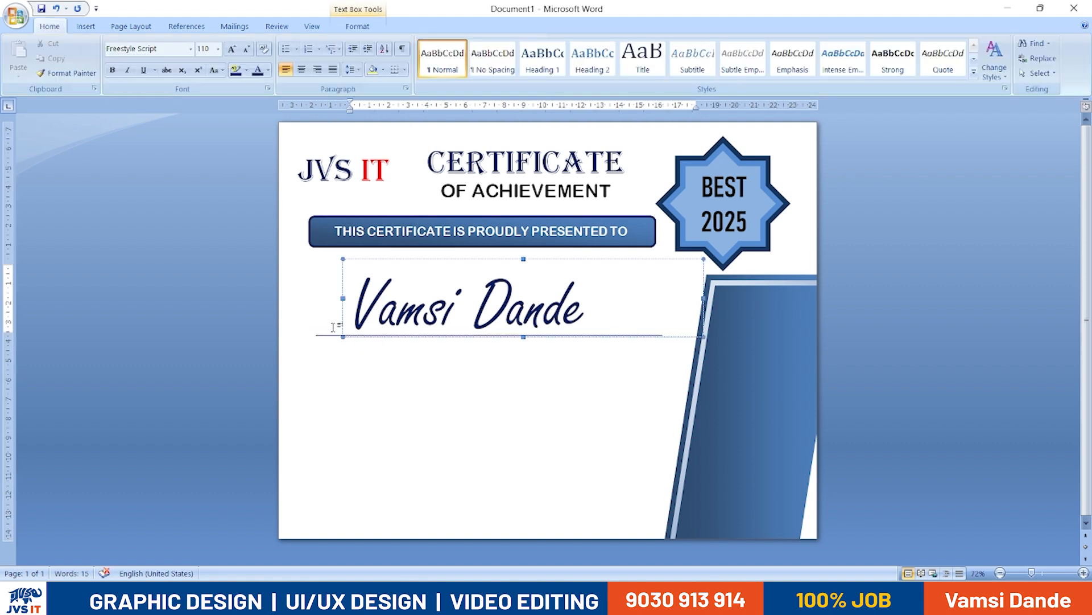
{"action": "left_click", "coordinate": [344, 314]}
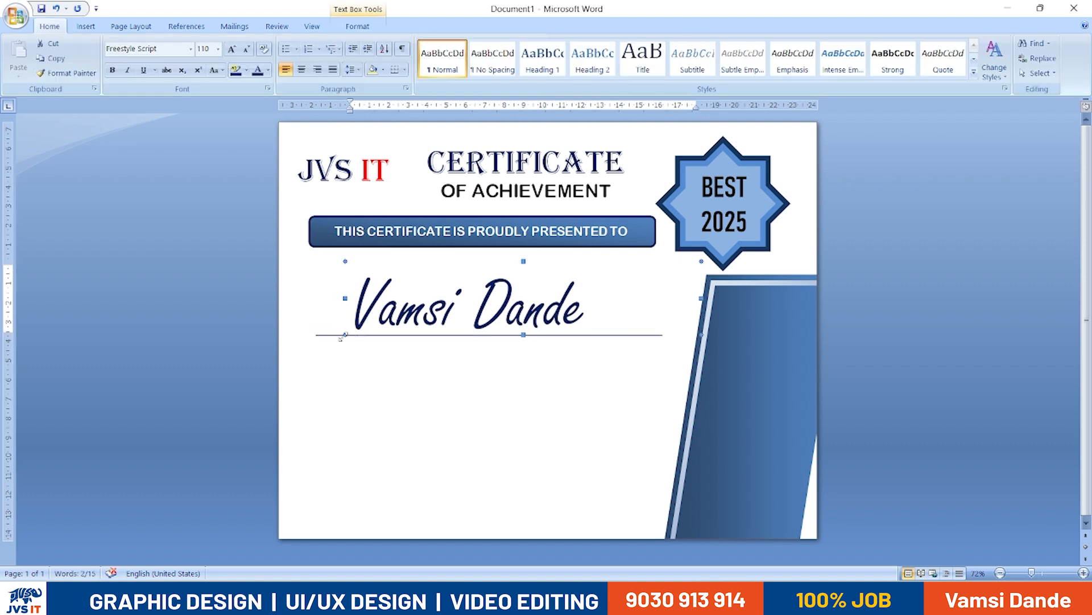
{"action": "left_click", "coordinate": [322, 336], "text": "shift"}
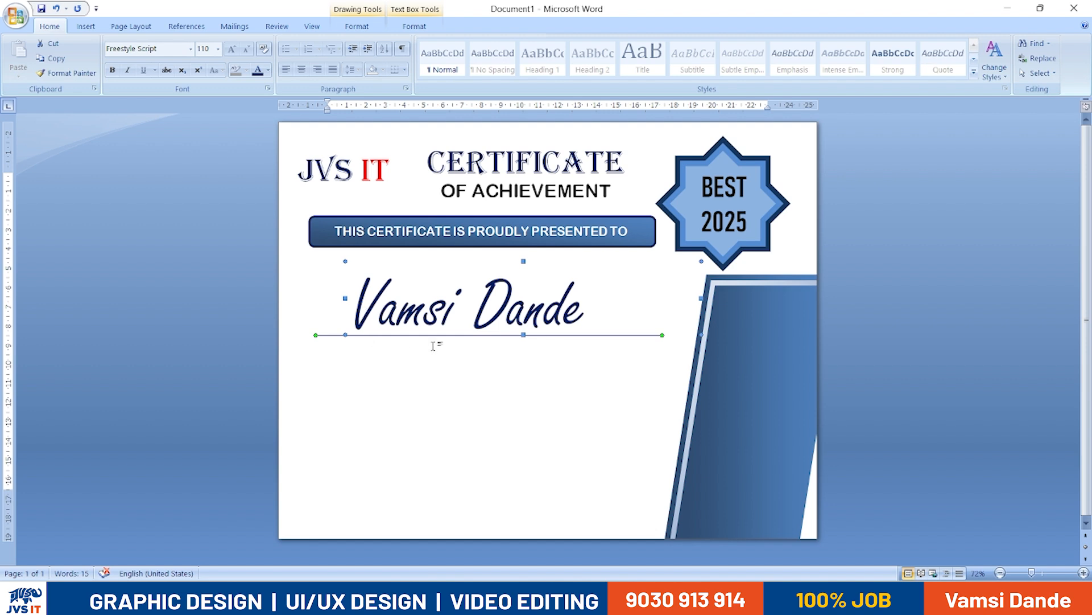
{"action": "left_click", "coordinate": [388, 371]}
Switch to Chrome to examine the reference certificate's layout below the recipient name, and return to the Word certificate
{"action": "key", "text": "alt+Tab"}
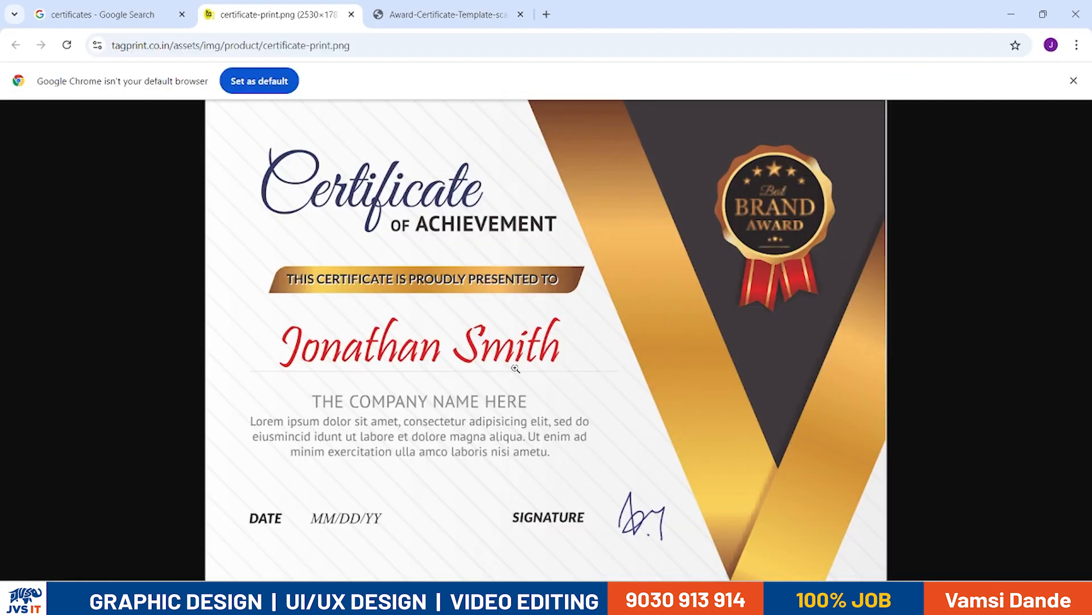
{"action": "key", "text": "alt+Tab"}
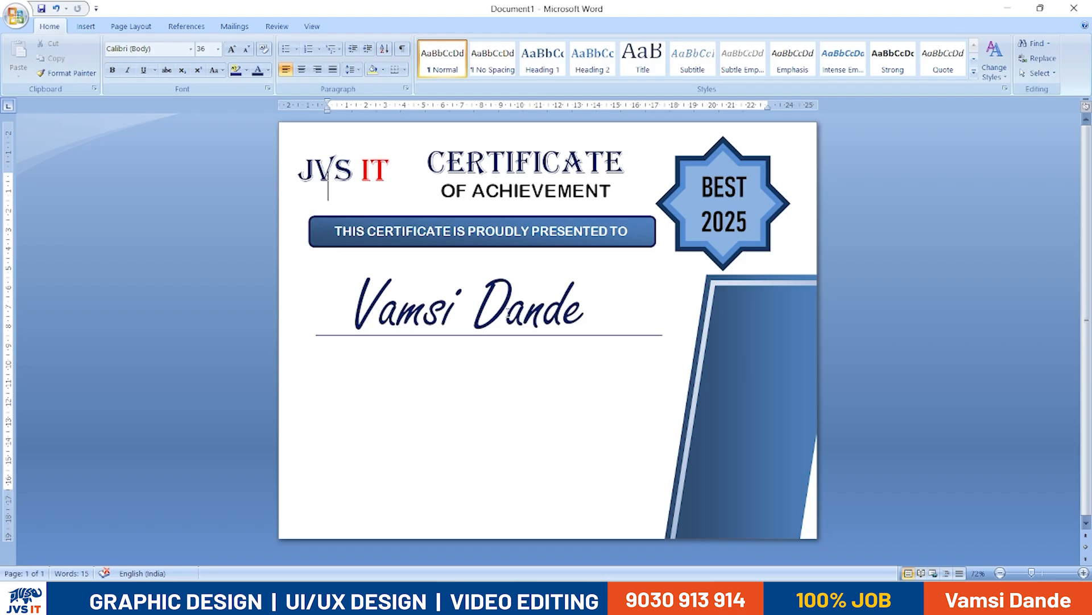
{"action": "key", "text": "alt+Tab"}
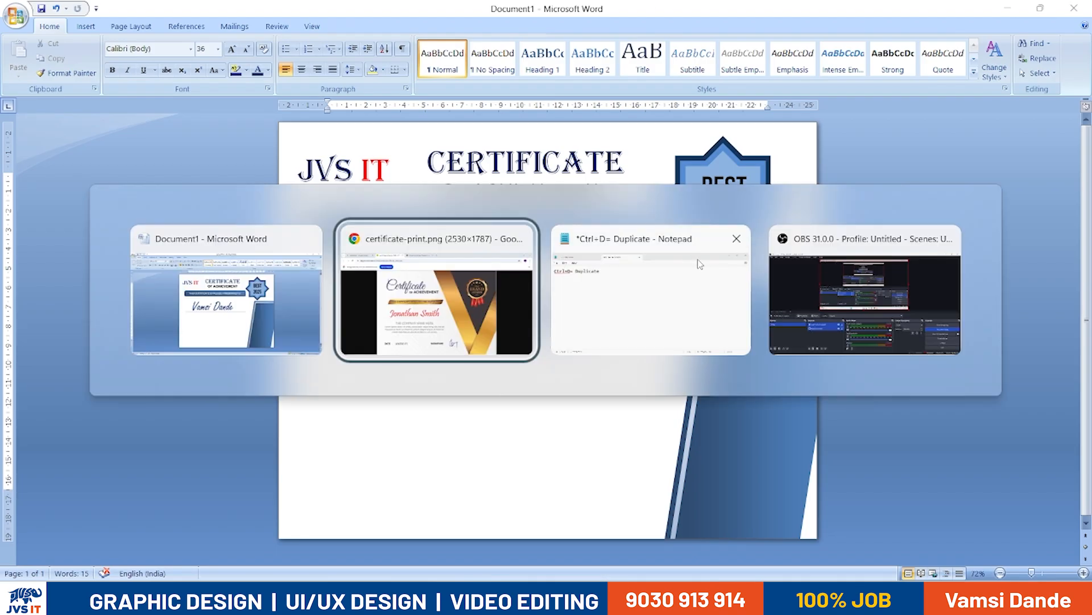
{"action": "key", "text": "alt+Tab"}
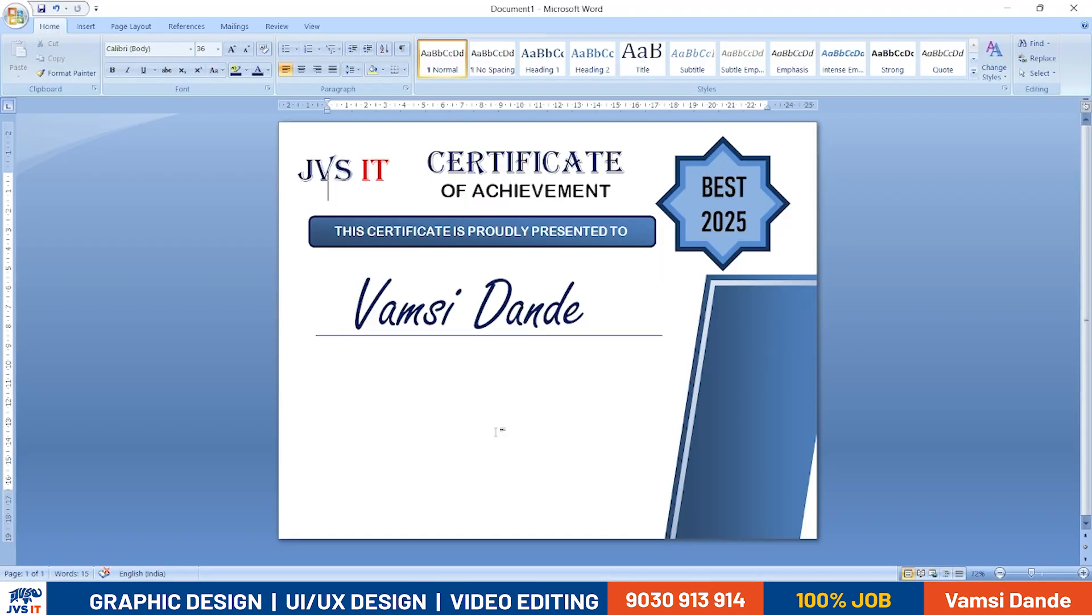
Create a new blank document and generate sample paragraphs in it with =rand()
{"action": "key", "text": "ctrl+n"}
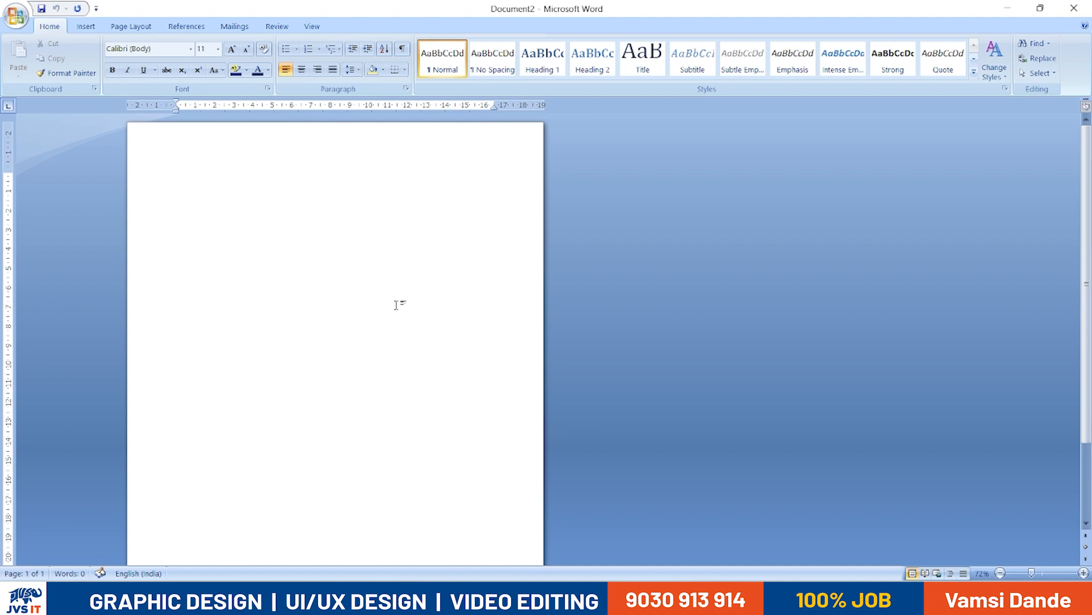
{"action": "type", "text": "=rand()"}
{"action": "key", "text": "Return"}
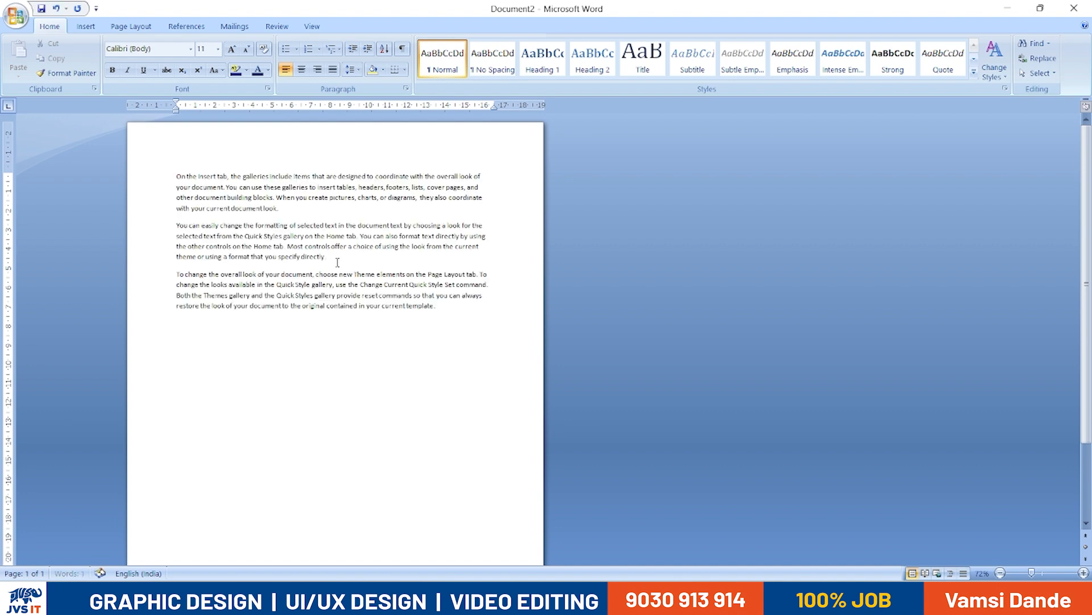
Copy the first sample paragraph, starting "On the Insert tab", and return to the certificate in Document1
{"action": "left_click_drag", "start_coordinate": [282, 208], "coordinate": [176, 176]}
{"action": "key", "text": "ctrl+c"}
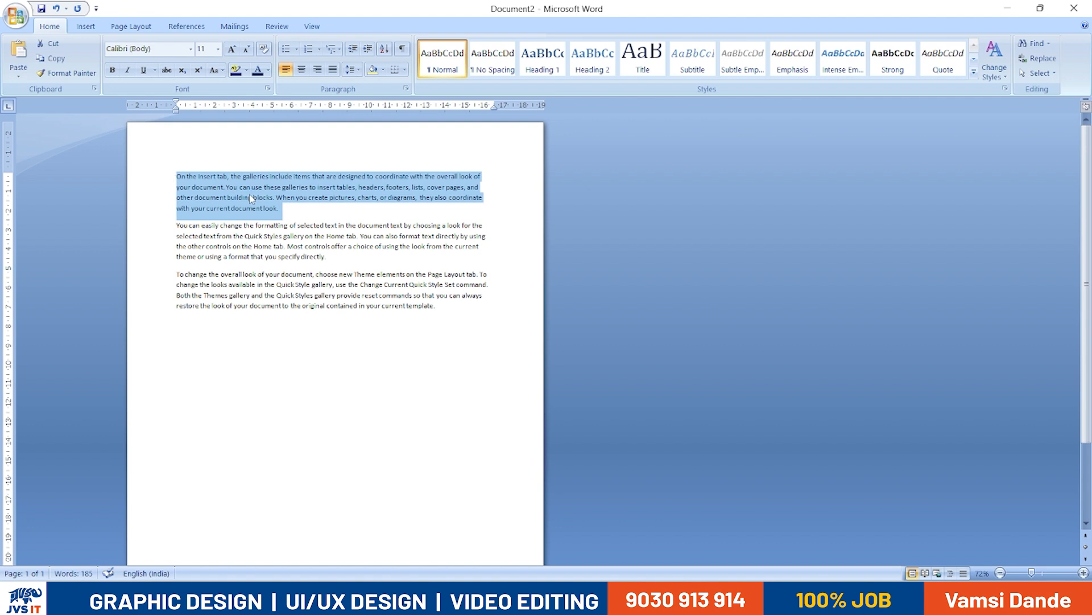
{"action": "left_click", "coordinate": [347, 254]}
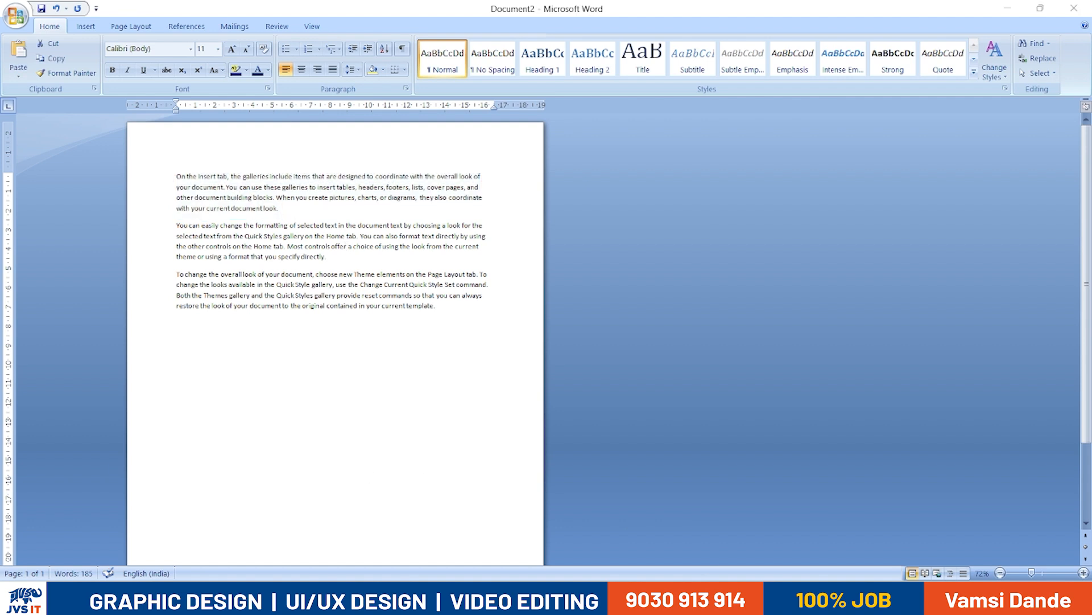
{"action": "mouse_move", "coordinate": [608, 600]}
{"action": "left_click", "coordinate": [567, 544]}
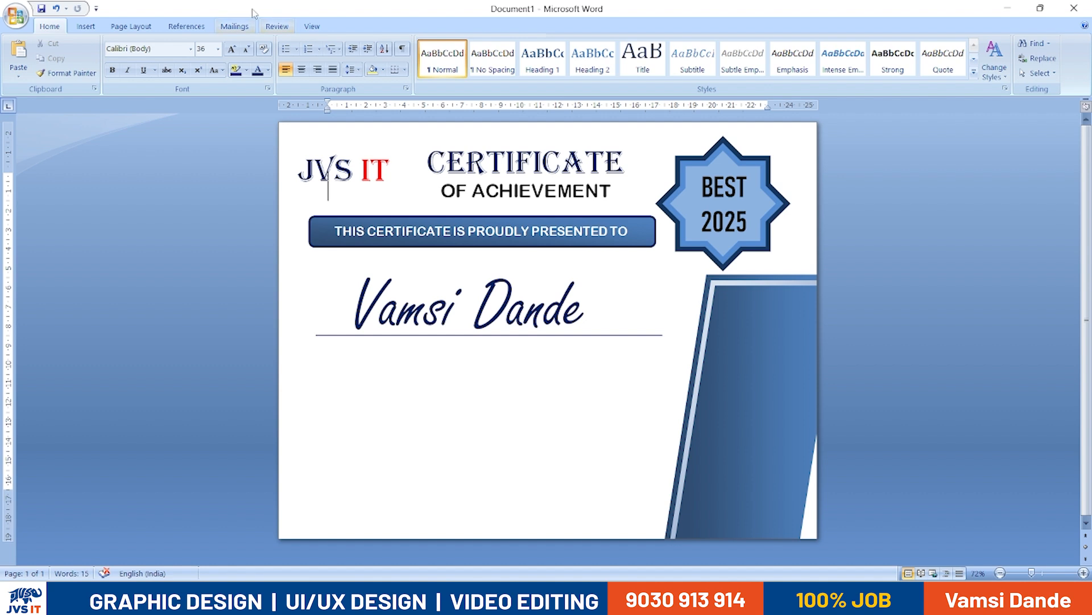
Insert a Simple Text Box and place it beneath the line under the recipient name
{"action": "left_click", "coordinate": [86, 26]}
{"action": "left_click", "coordinate": [527, 67]}
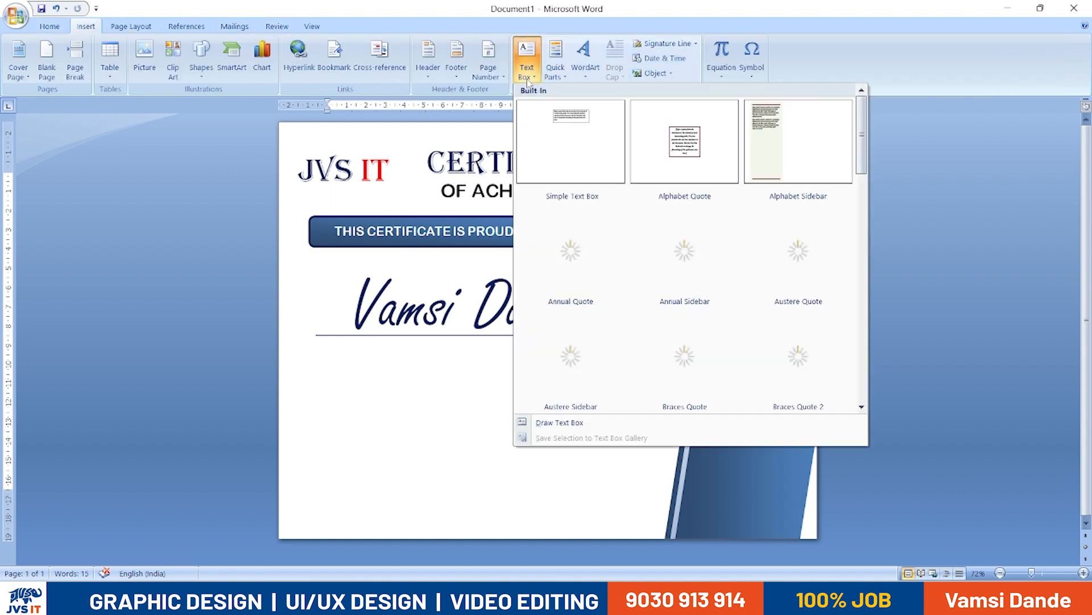
{"action": "left_click", "coordinate": [577, 139]}
{"action": "left_click_drag", "start_coordinate": [524, 169], "coordinate": [382, 353]}
Replace the new text box's placeholder text with the copied sample paragraph, undoing any paste outside the box
{"action": "key", "text": "ctrl+v"}
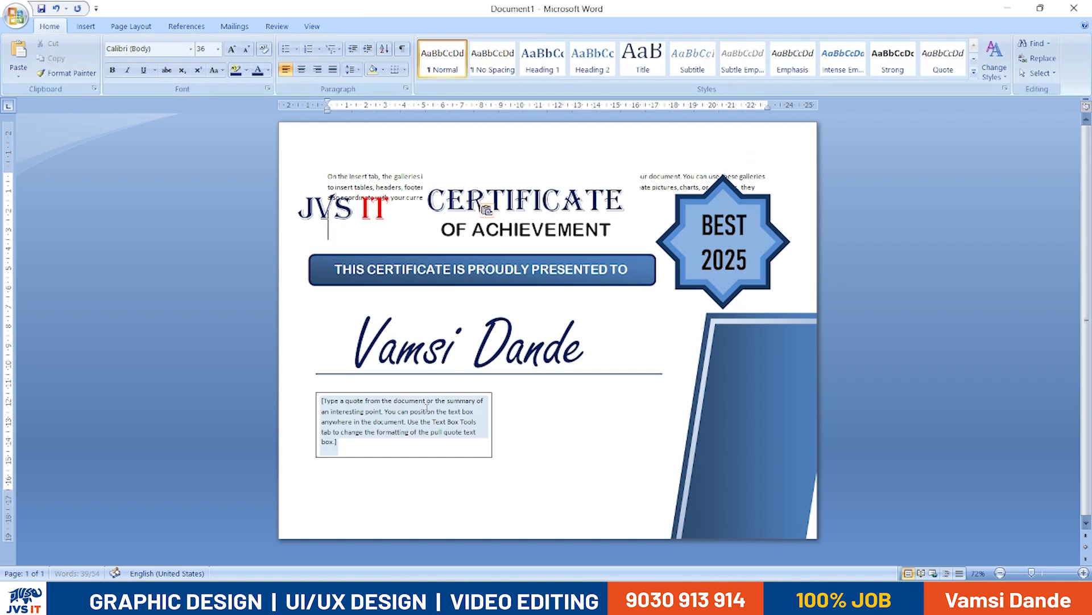
{"action": "key", "text": "ctrl+z"}
{"action": "left_click", "coordinate": [415, 409]}
{"action": "key", "text": "ctrl+v"}
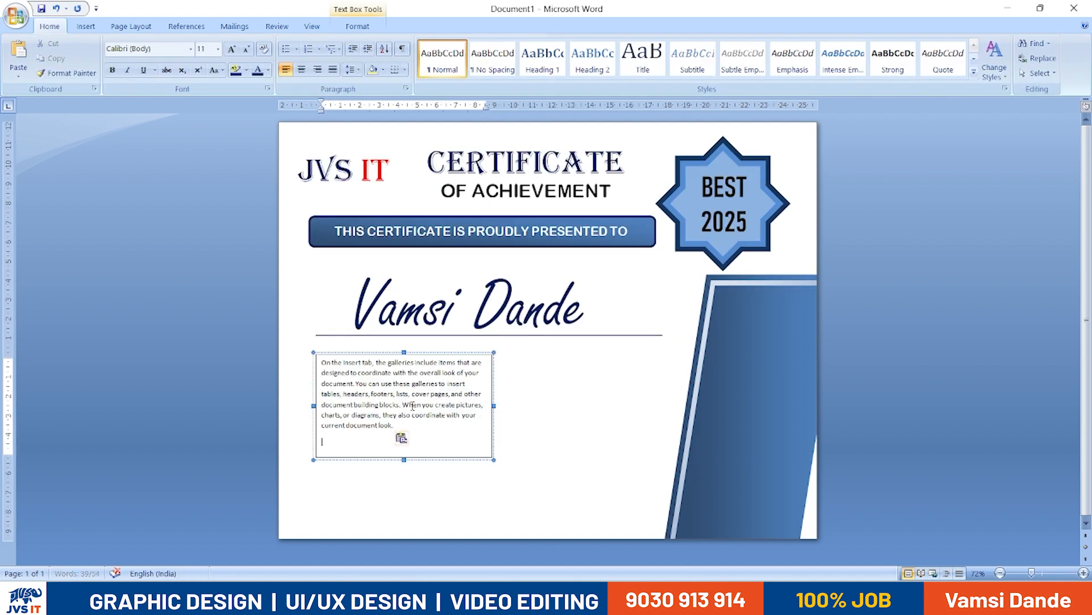
Widen the paragraph text box to match the line above it and enlarge its text to 14 pt
{"action": "left_click_drag", "start_coordinate": [494, 406], "coordinate": [666, 387]}
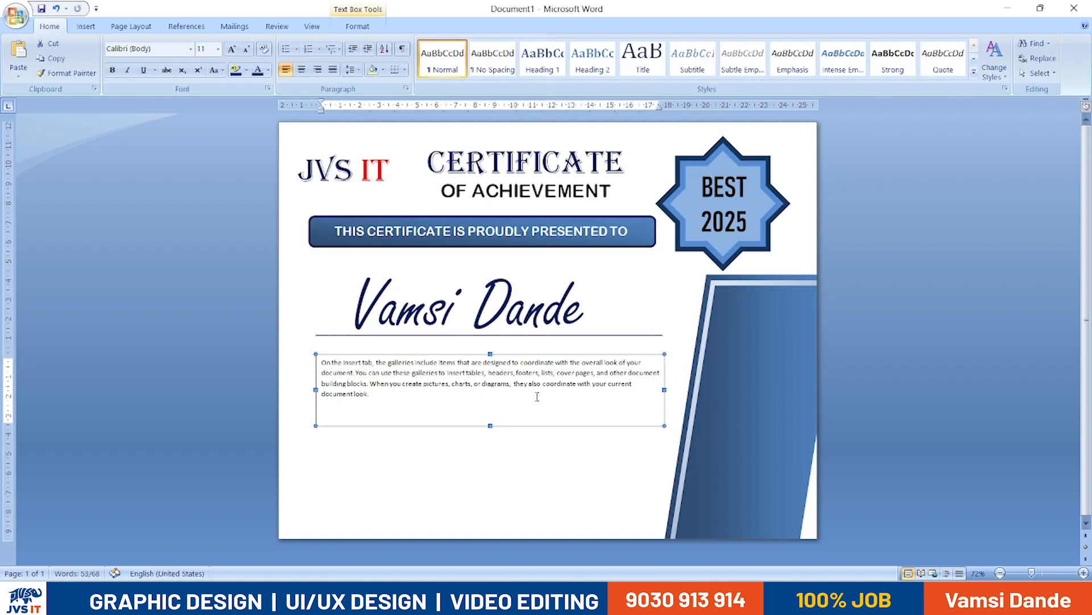
{"action": "key", "text": "ctrl+a"}
{"action": "key", "text": "ctrl+shift+period"}
{"action": "key", "text": "ctrl+shift+period"}
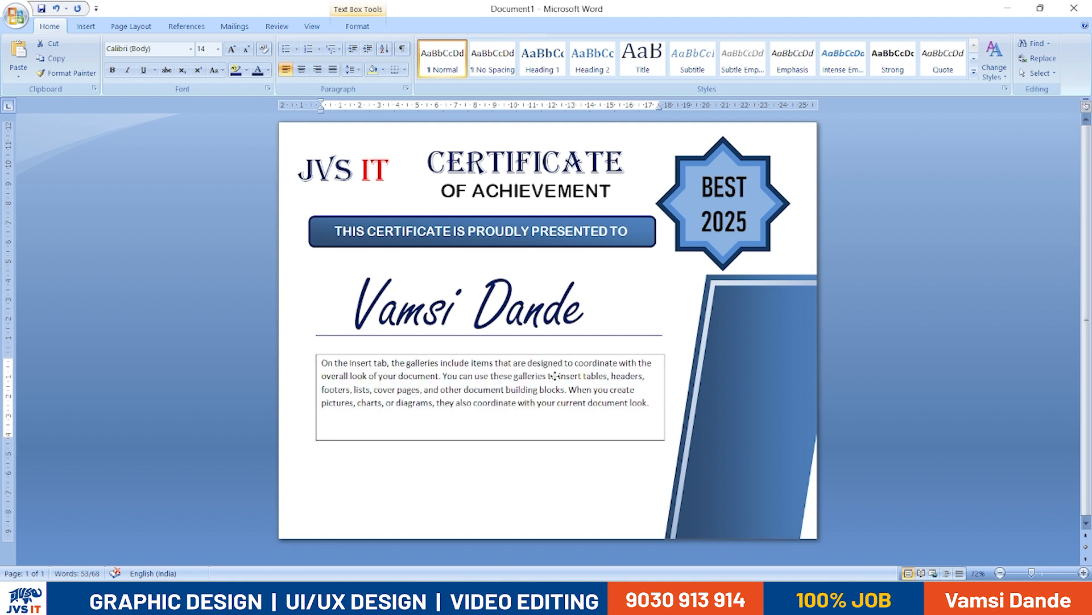
Move the paragraph text box lower and place a copy of the recipient name's line just above it
{"action": "left_click_drag", "start_coordinate": [560, 356], "coordinate": [562, 393]}
{"action": "left_click", "coordinate": [605, 335]}
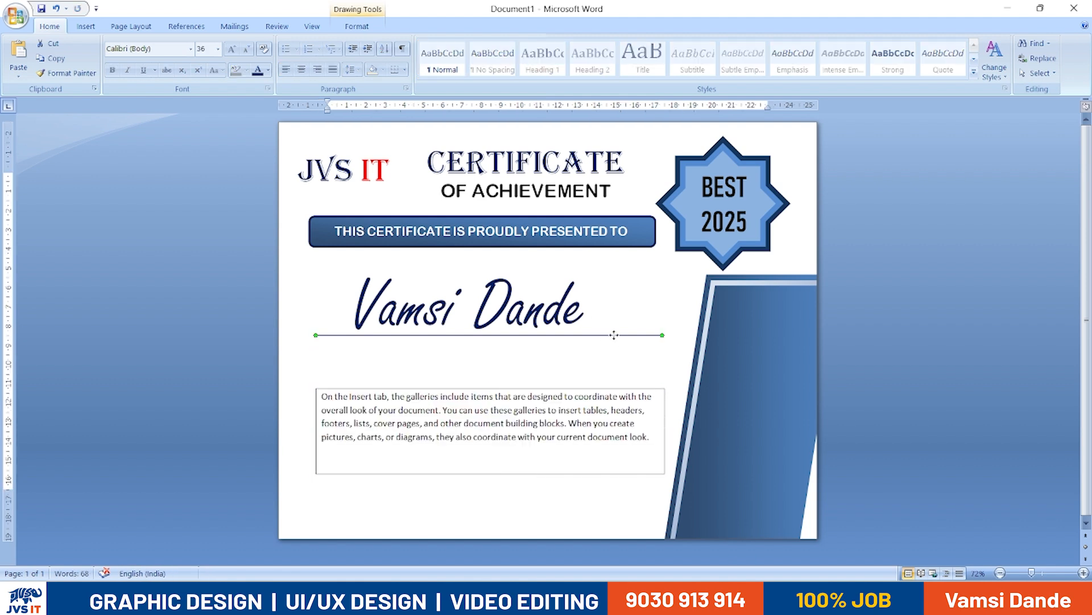
{"action": "left_click_drag", "start_coordinate": [614, 371], "coordinate": [615, 371]}
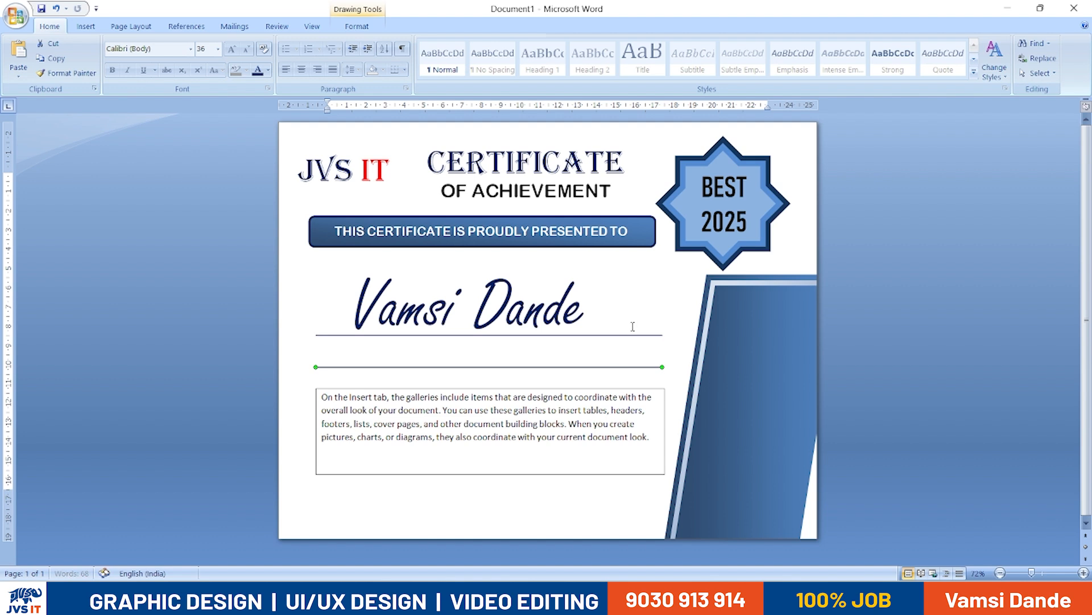
Place a copy of the banner's text between the two lines below the recipient name and change it to MS Office Trainer
{"action": "left_click", "coordinate": [586, 301]}
{"action": "left_click", "coordinate": [560, 234]}
{"action": "left_click_drag", "start_coordinate": [567, 222], "coordinate": [556, 350]}
{"action": "triple_click", "coordinate": [557, 349]}
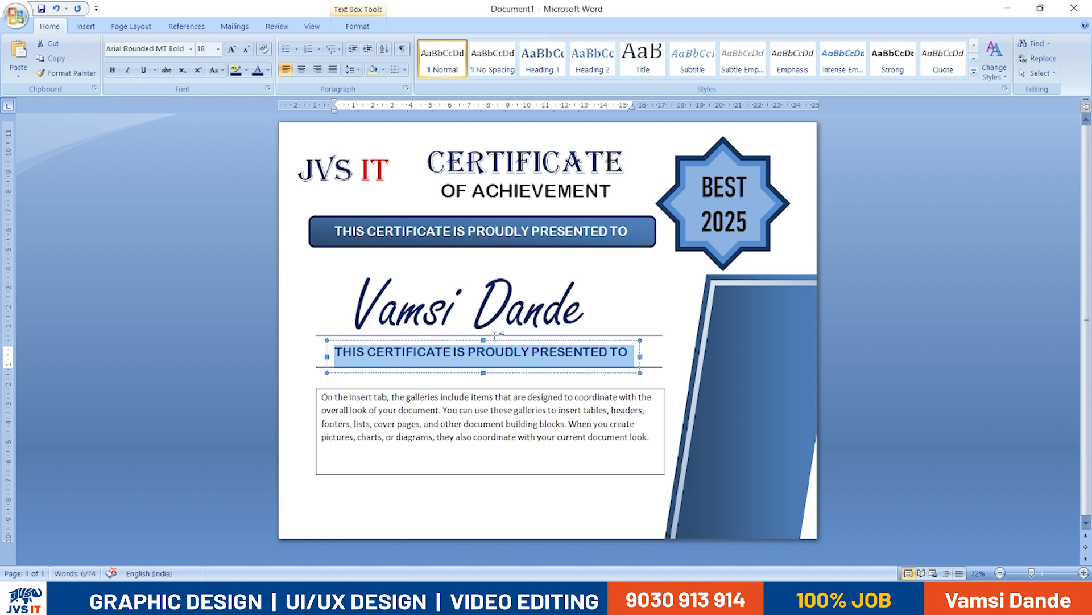
{"action": "type", "text": "Ms"}
{"action": "key", "text": "BackSpace"}
{"action": "type", "text": "S Office Traine"}
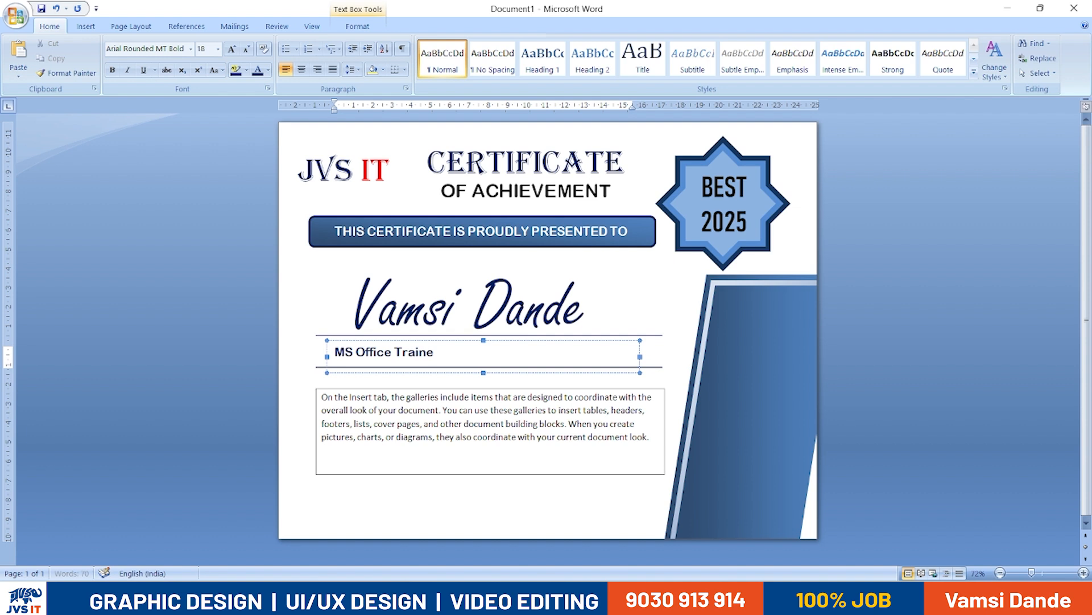
{"action": "type", "text": "r"}
Enlarge the MS Office Trainer text to 20 pt, then shrink its text box and centre it between the two lines
{"action": "key", "text": "ctrl+a"}
{"action": "key", "text": "ctrl+shift+period"}
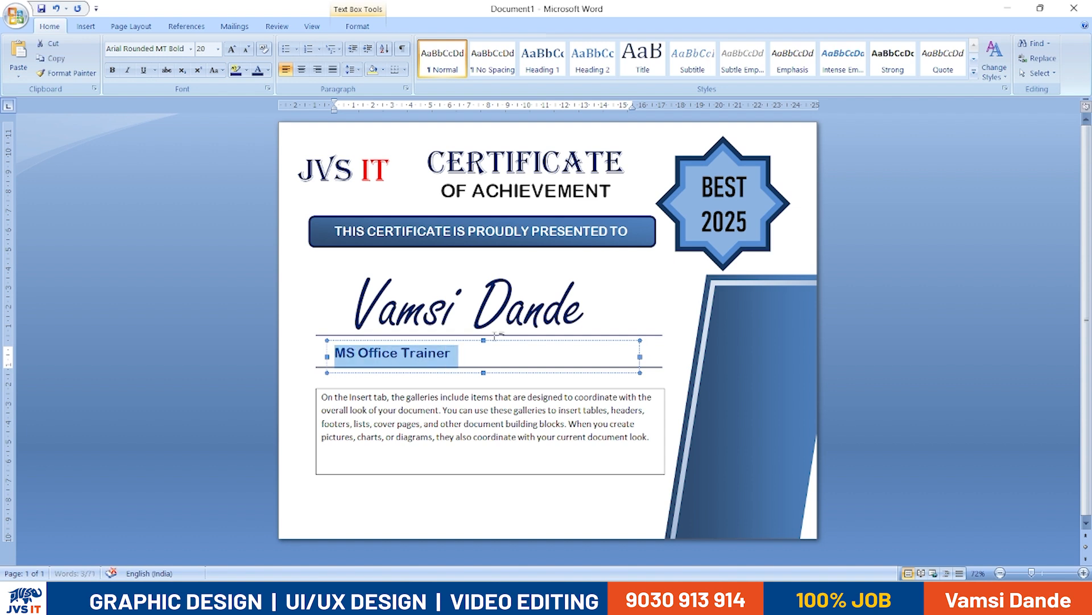
{"action": "left_click", "coordinate": [488, 337]}
{"action": "left_click_drag", "start_coordinate": [638, 358], "coordinate": [461, 360]}
{"action": "left_click_drag", "start_coordinate": [397, 373], "coordinate": [506, 338]}
{"action": "left_click", "coordinate": [405, 506]}
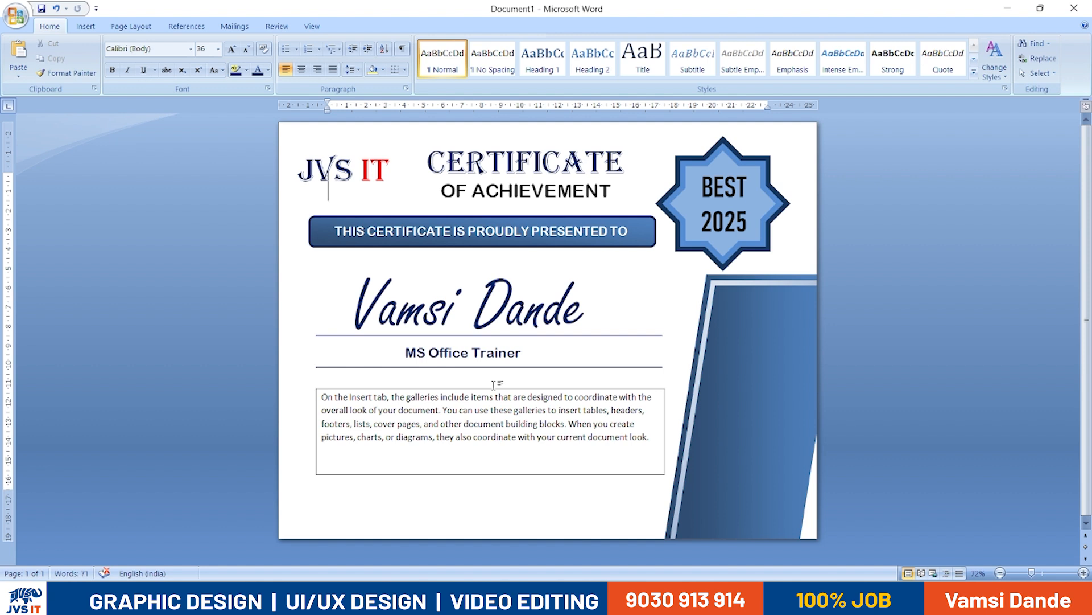
Move the paragraph text box slightly up, closer to the line above it, and remove its outline
{"action": "left_click", "coordinate": [534, 361]}
{"action": "left_click", "coordinate": [517, 428]}
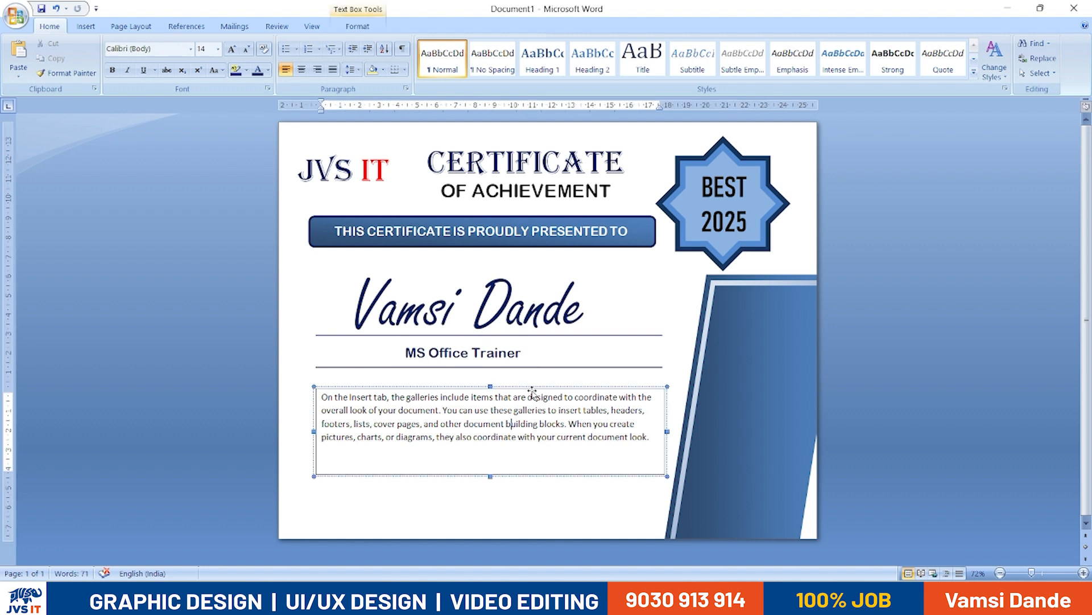
{"action": "left_click_drag", "start_coordinate": [528, 389], "coordinate": [529, 380]}
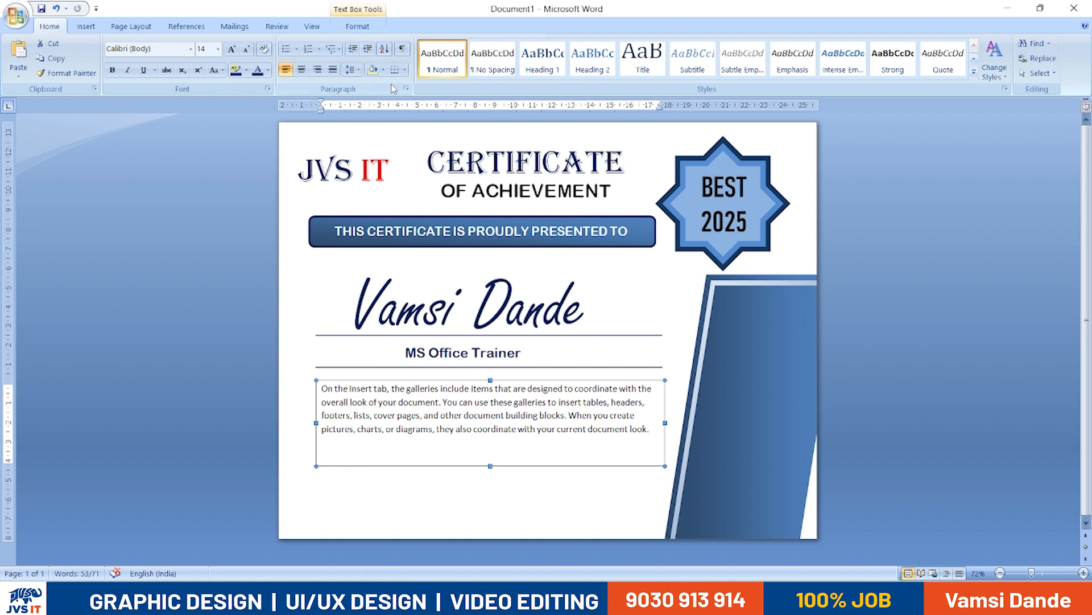
{"action": "left_click", "coordinate": [357, 26]}
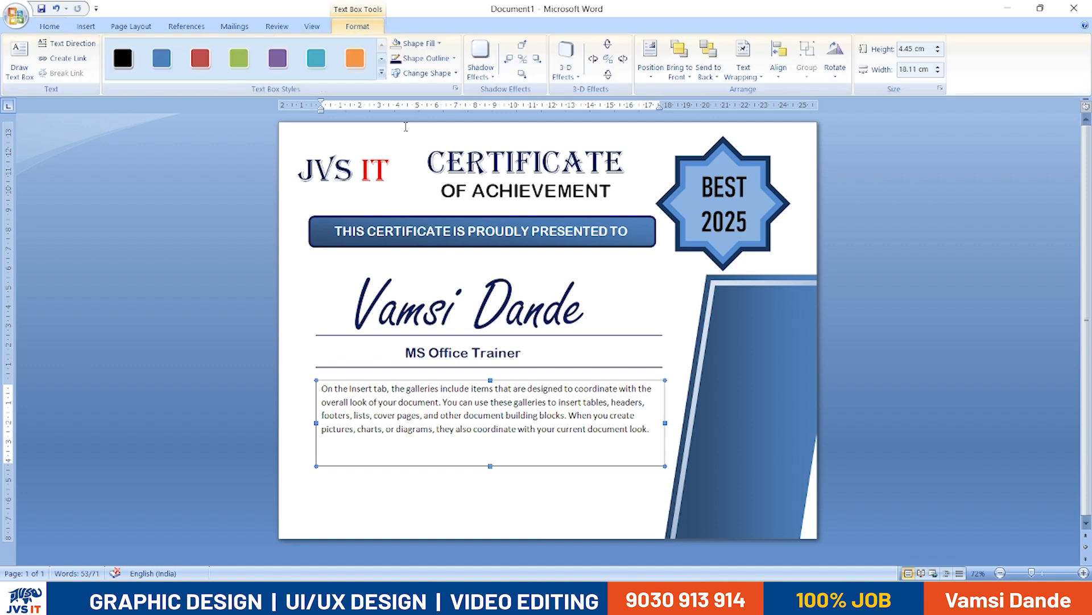
{"action": "left_click", "coordinate": [425, 58]}
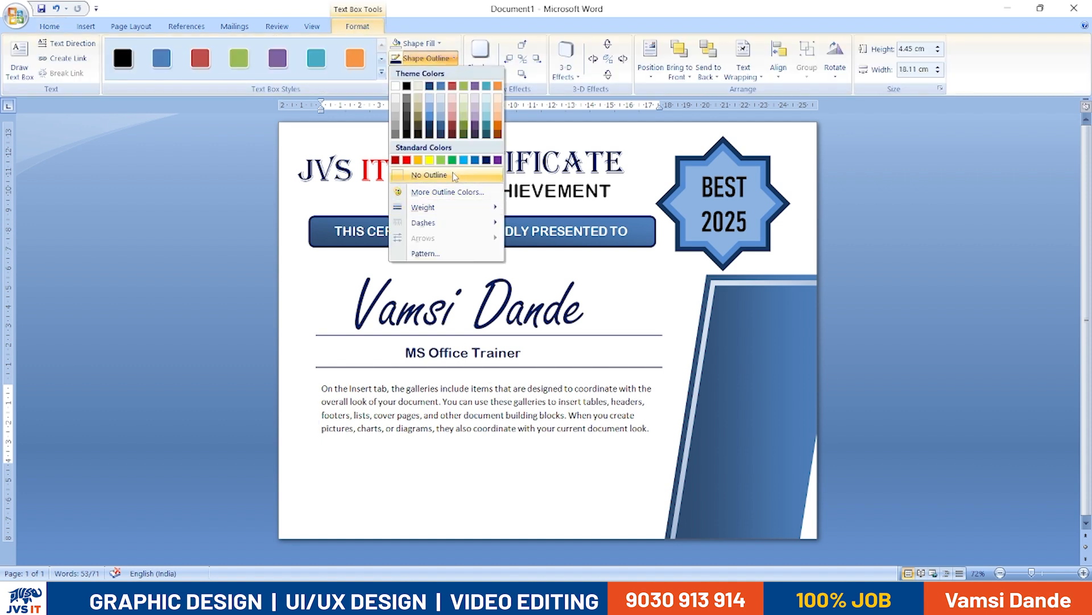
{"action": "left_click", "coordinate": [455, 176]}
{"action": "left_click", "coordinate": [551, 439]}
{"action": "key", "text": "Delete"}
{"action": "left_click", "coordinate": [612, 456]}
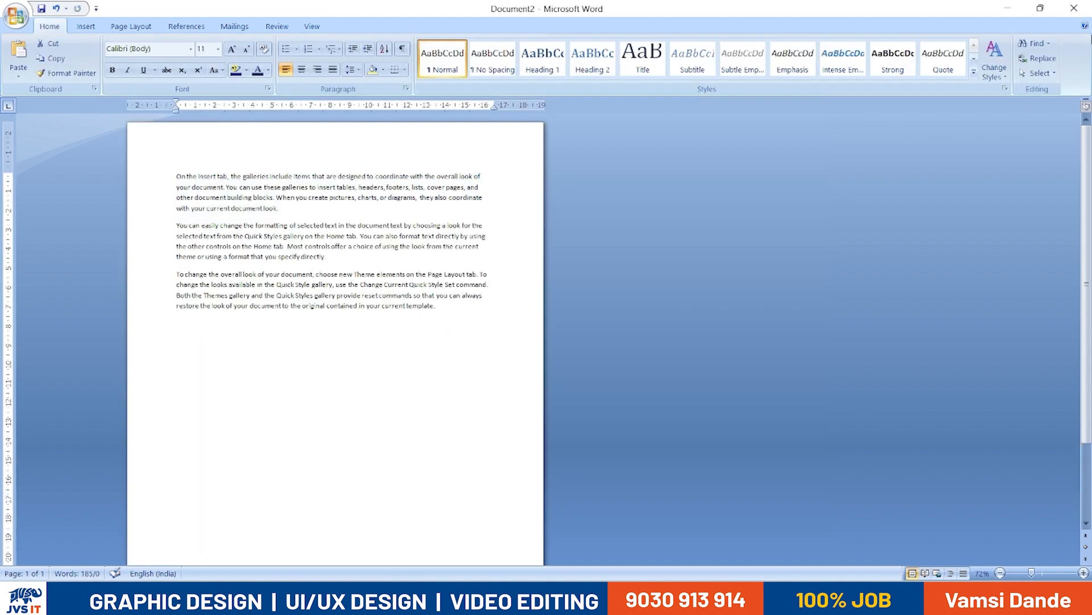
Close Document2, which holds the sample paragraphs, without saving its changes
{"action": "key", "text": "ctrl+shift+Down"}
{"action": "left_click", "coordinate": [1074, 8]}
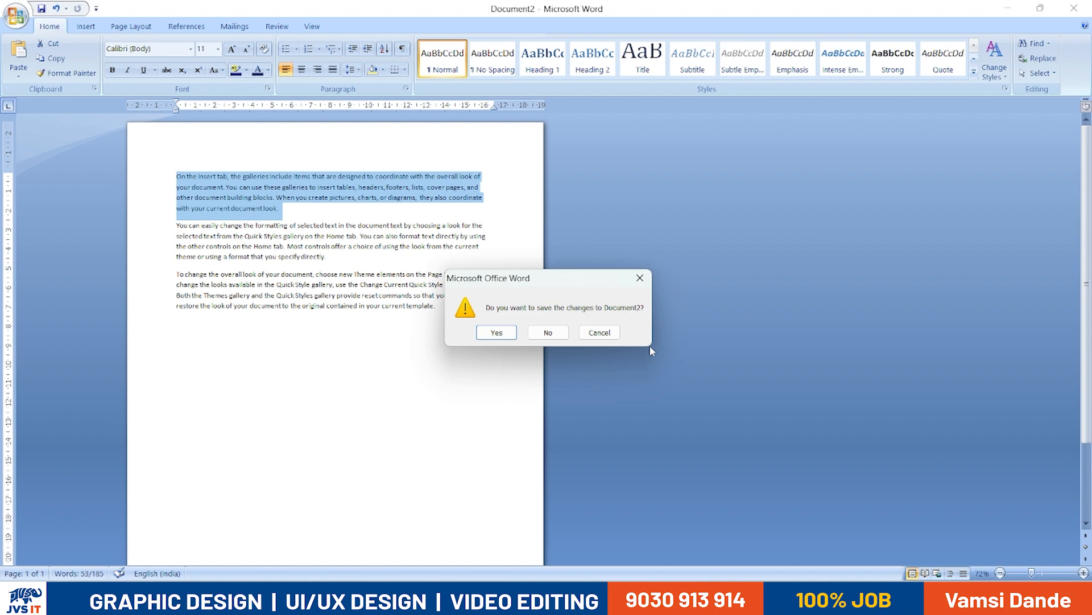
{"action": "key", "text": "n"}
Save the certificate to the Desktop as a Word document named Certificate-1
{"action": "key", "text": "ctrl+s"}
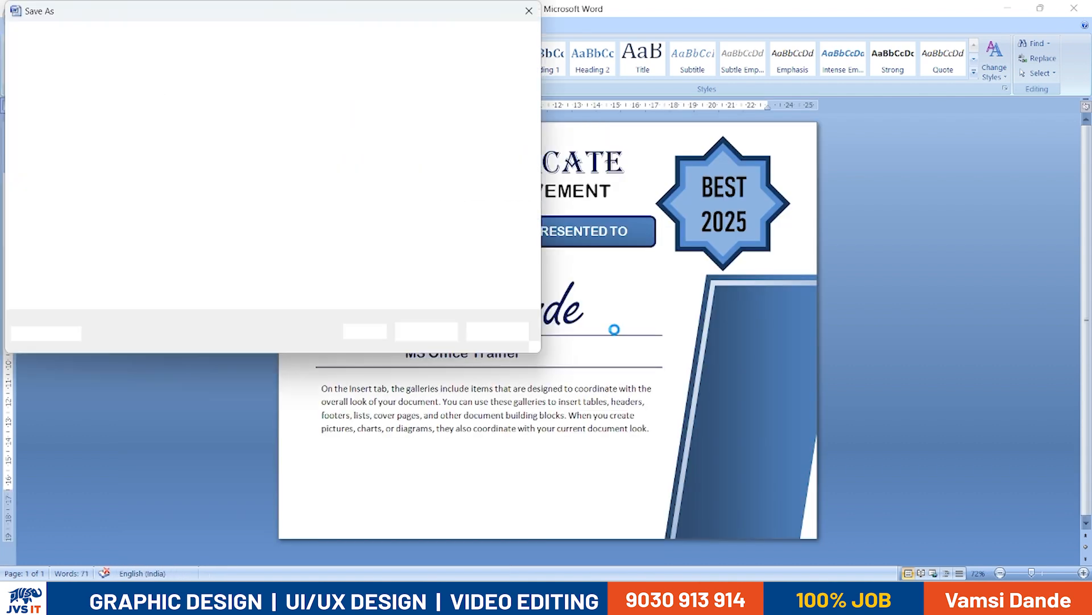
{"action": "left_click", "coordinate": [153, 237]}
{"action": "type", "text": "Cert"}
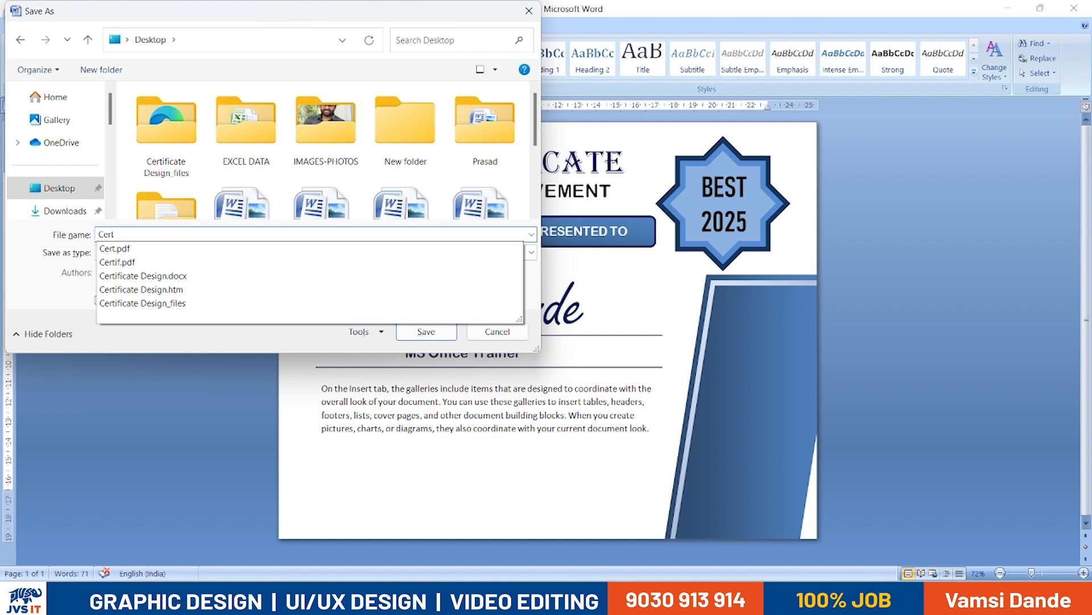
{"action": "type", "text": "ificate-1"}
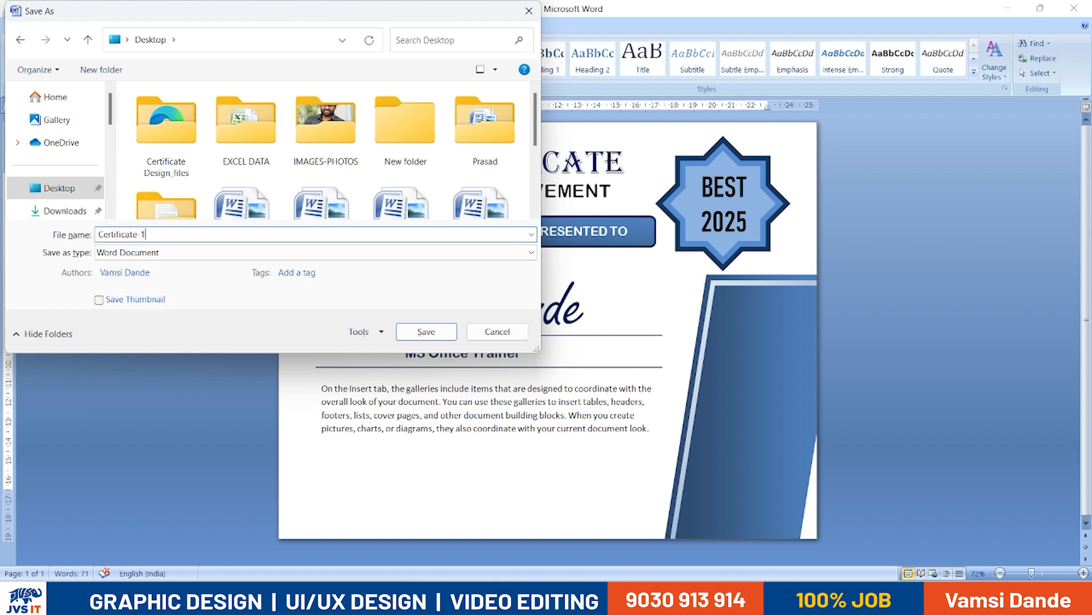
{"action": "key", "text": "Return"}
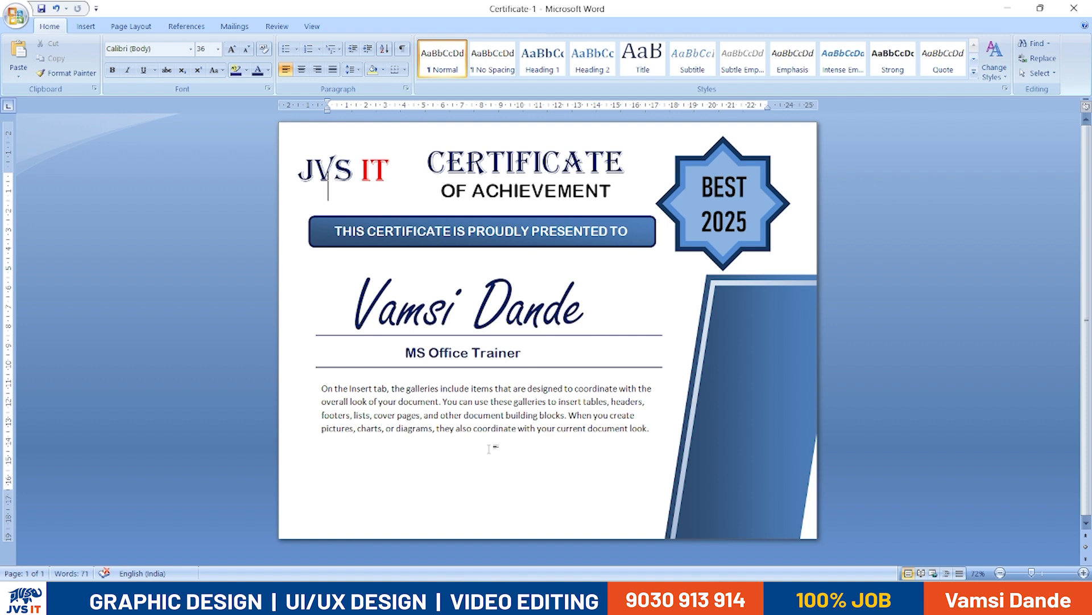
Copy the MS Office Trainer label to below the paragraph's left end and change the copy's text to Date:
{"action": "key", "text": "alt+Tab"}
{"action": "key", "text": "alt+Tab"}
{"action": "left_click", "coordinate": [462, 401]}
{"action": "left_click", "coordinate": [483, 355]}
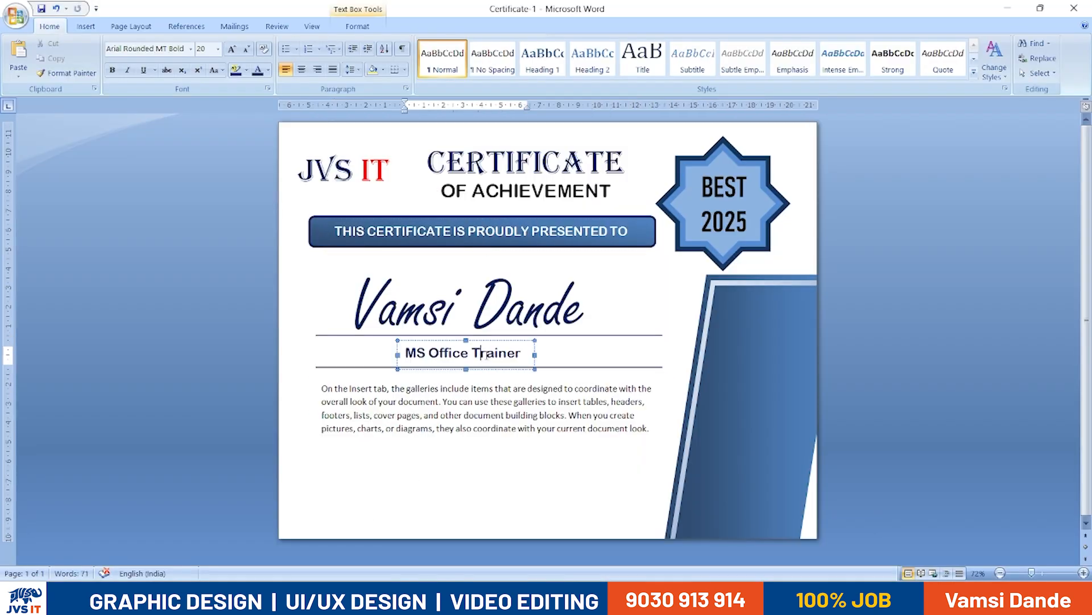
{"action": "left_click_drag", "start_coordinate": [496, 346], "coordinate": [443, 474]}
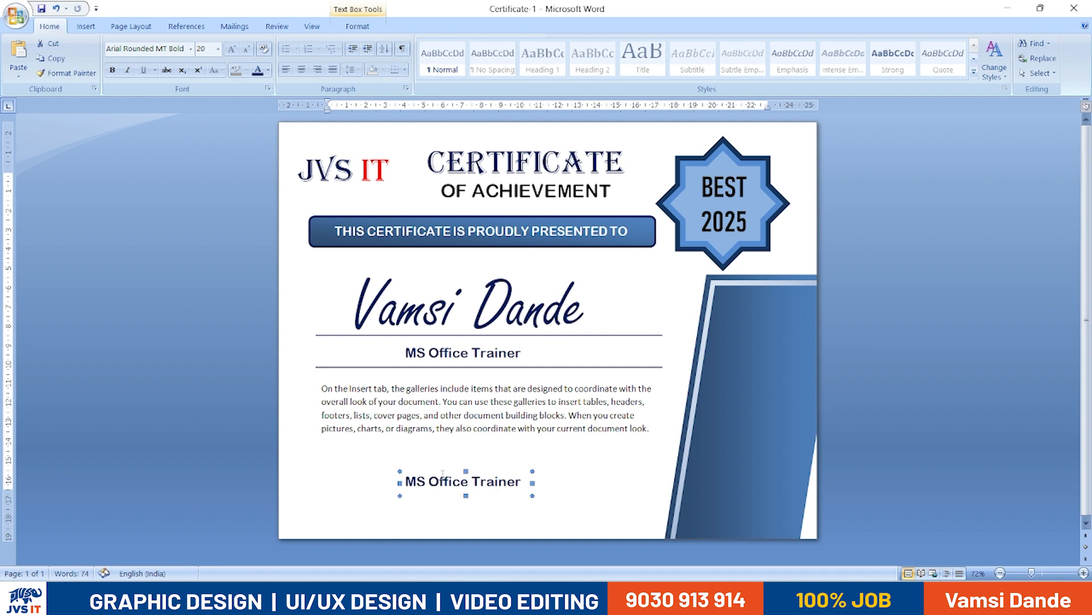
{"action": "triple_click", "coordinate": [453, 482]}
{"action": "type", "text": "Date:"}
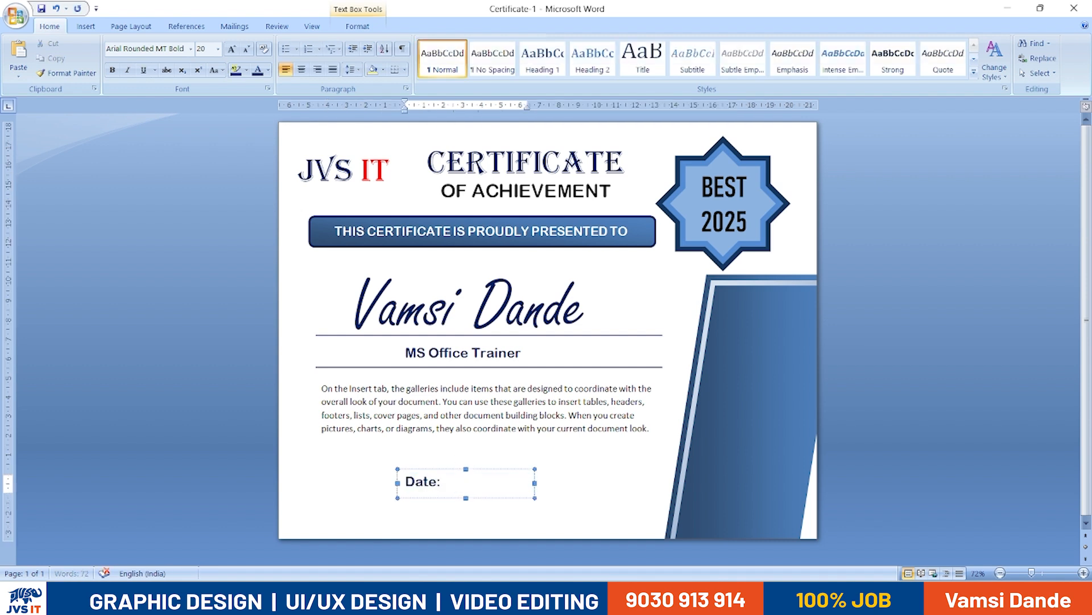
{"action": "left_click", "coordinate": [467, 471]}
{"action": "left_click_drag", "start_coordinate": [421, 470], "coordinate": [346, 476]}
Place a copy of the line above the paragraph just over the Date label and shorten it to about 4.08 cm
{"action": "left_click", "coordinate": [393, 366]}
{"action": "double_click", "coordinate": [382, 367]}
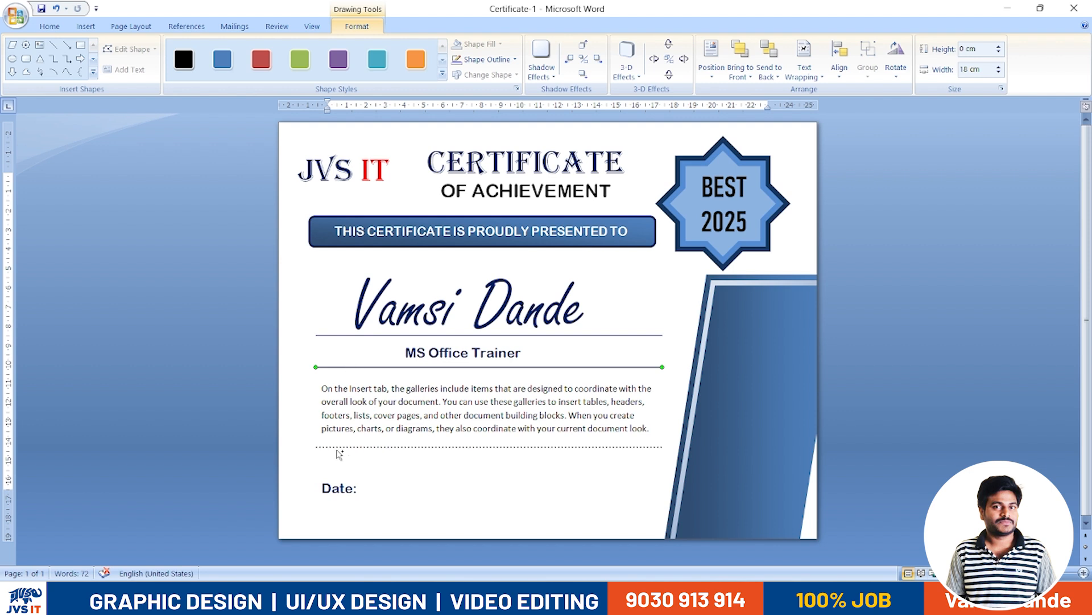
{"action": "left_click", "coordinate": [336, 472]}
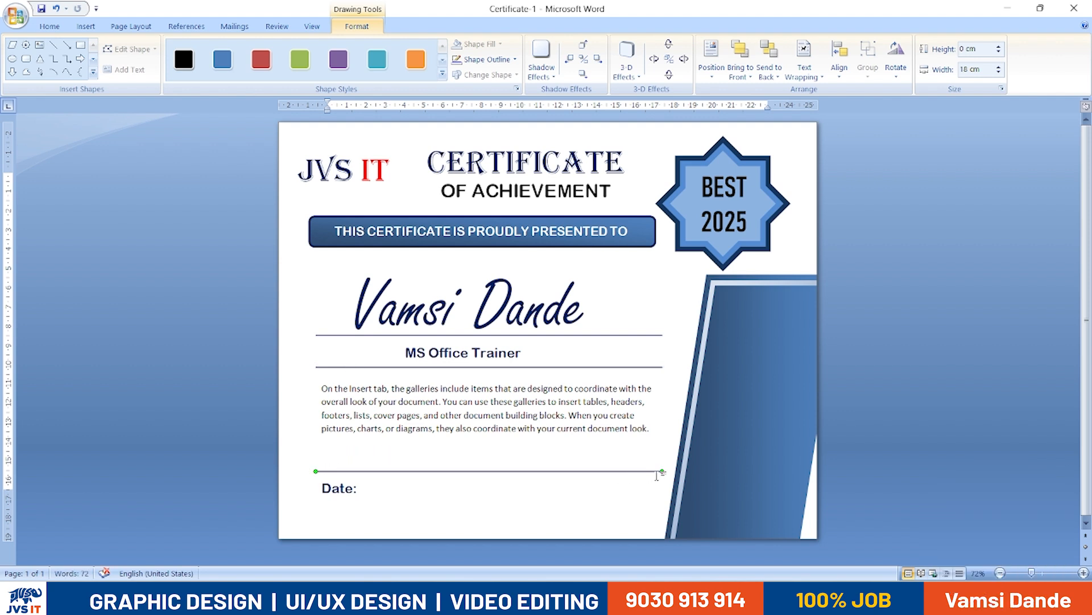
{"action": "left_click_drag", "start_coordinate": [477, 477], "coordinate": [398, 472]}
{"action": "left_click_drag", "start_coordinate": [662, 472], "coordinate": [487, 466]}
{"action": "mouse_move", "coordinate": [406, 471]}
{"action": "left_mouse_down"}
{"action": "mouse_move", "coordinate": [422, 470]}
{"action": "mouse_move", "coordinate": [394, 471]}
{"action": "left_mouse_up"}
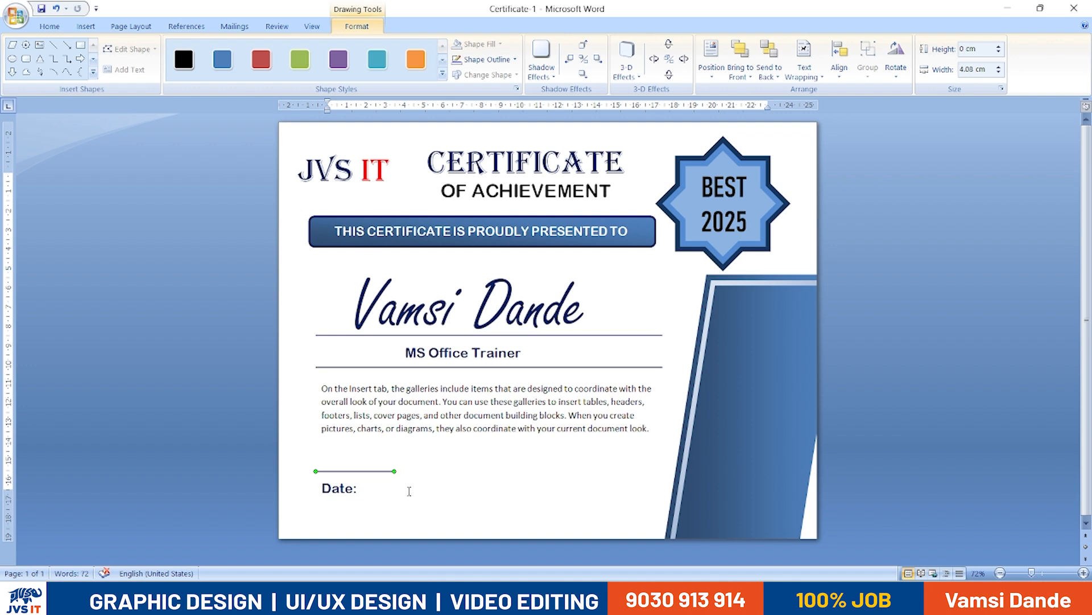
Narrow the Date label's text box to fit its text and remove the colon
{"action": "left_click", "coordinate": [345, 487]}
{"action": "triple_click", "coordinate": [391, 487]}
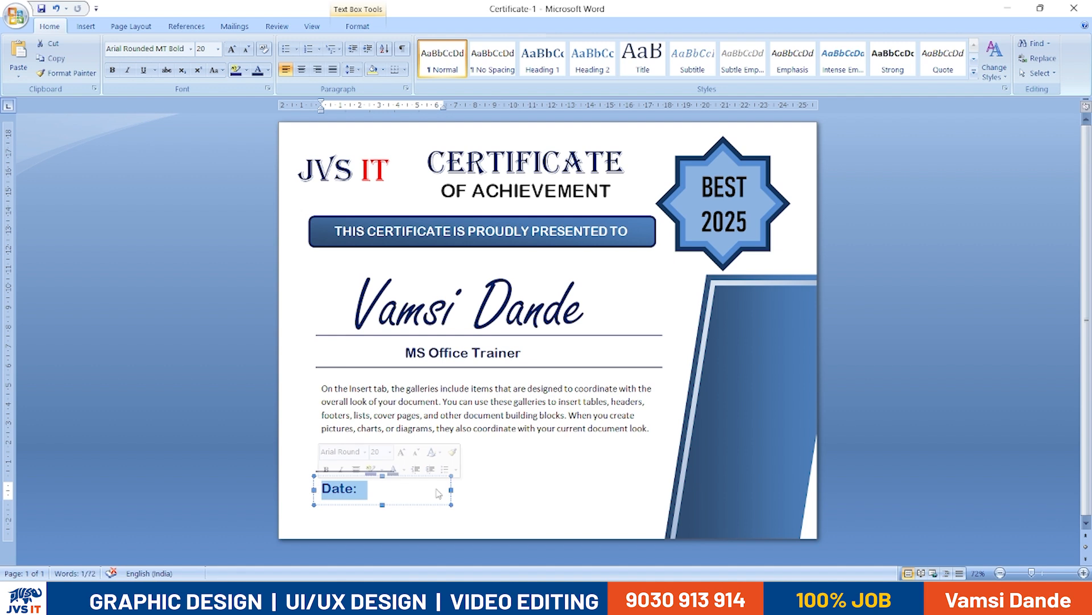
{"action": "left_click_drag", "start_coordinate": [451, 489], "coordinate": [366, 489]}
{"action": "key", "text": "BackSpace"}
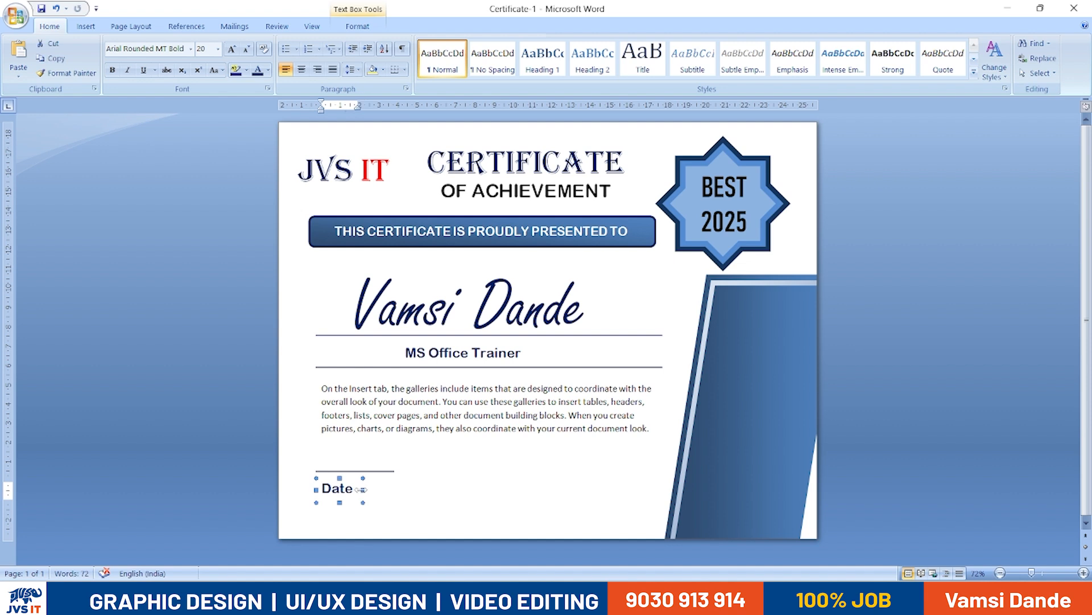
Recolour the Date label's text with the darkest shade of the black theme colour
{"action": "triple_click", "coordinate": [343, 488]}
{"action": "left_click", "coordinate": [268, 70]}
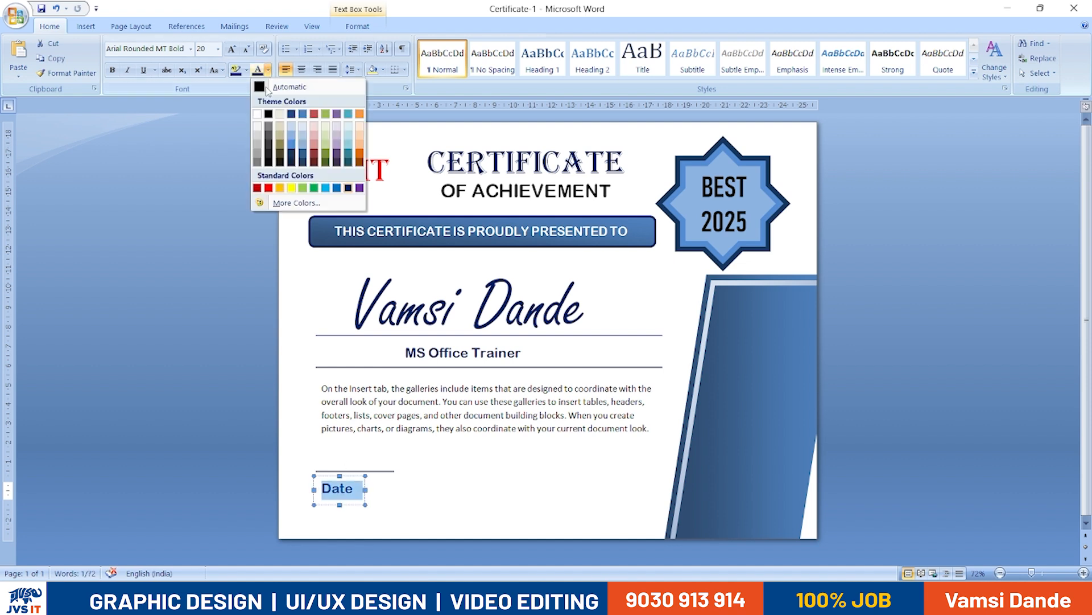
{"action": "left_click", "coordinate": [269, 161]}
Centre the Date label under the short line and place a copy of it just above the line
{"action": "left_click", "coordinate": [355, 474]}
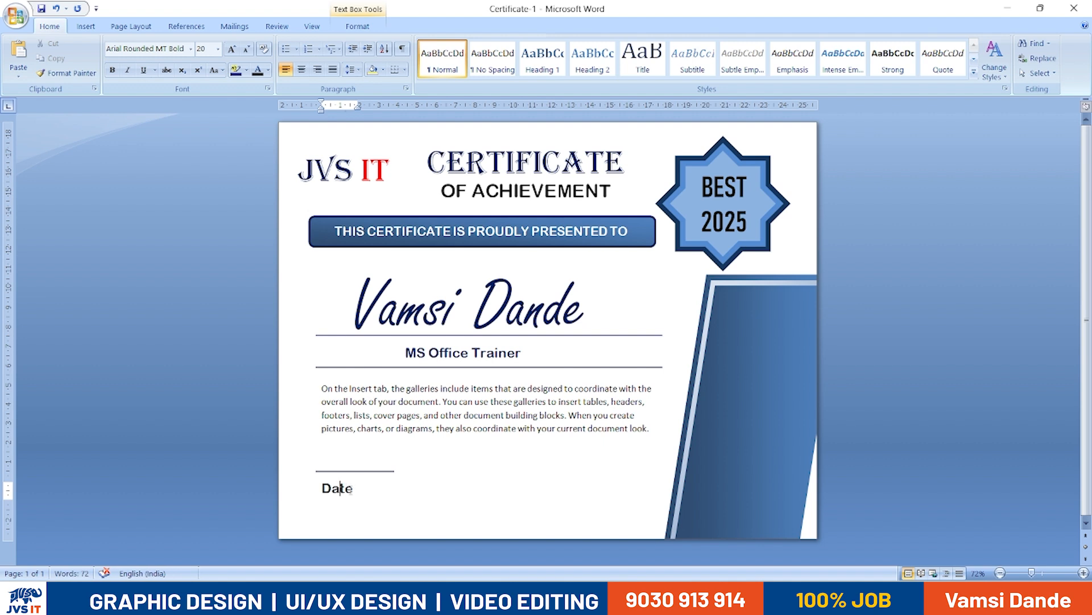
{"action": "key", "text": "Escape"}
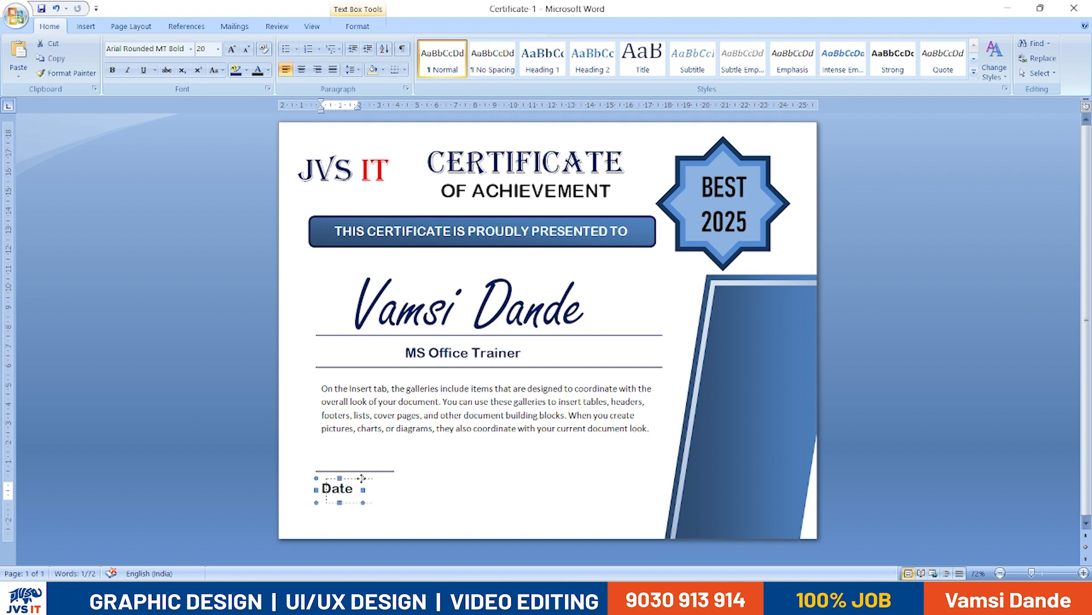
{"action": "left_click_drag", "start_coordinate": [364, 480], "coordinate": [365, 446]}
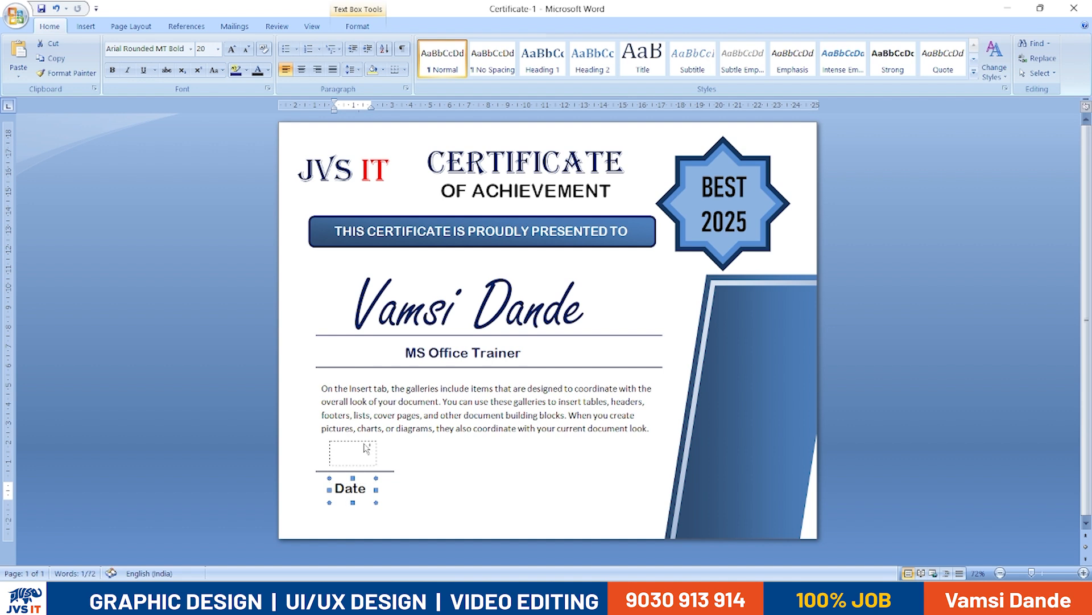
Move the short line and its two Date labels lower together, and place a copy of the set below the paragraph's right end
{"action": "left_click", "coordinate": [380, 472], "text": "shift"}
{"action": "left_click", "coordinate": [362, 489], "text": "shift"}
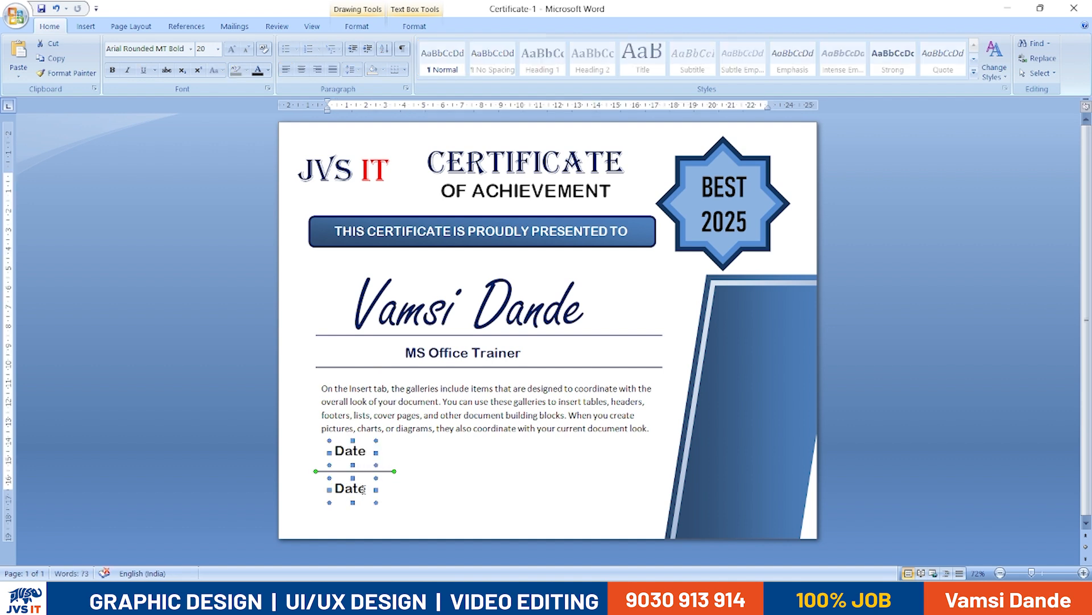
{"action": "key", "text": "Down"}
{"action": "key", "text": "Down"}
{"action": "key", "text": "Down"}
{"action": "key", "text": "Down"}
{"action": "key", "text": "Down"}
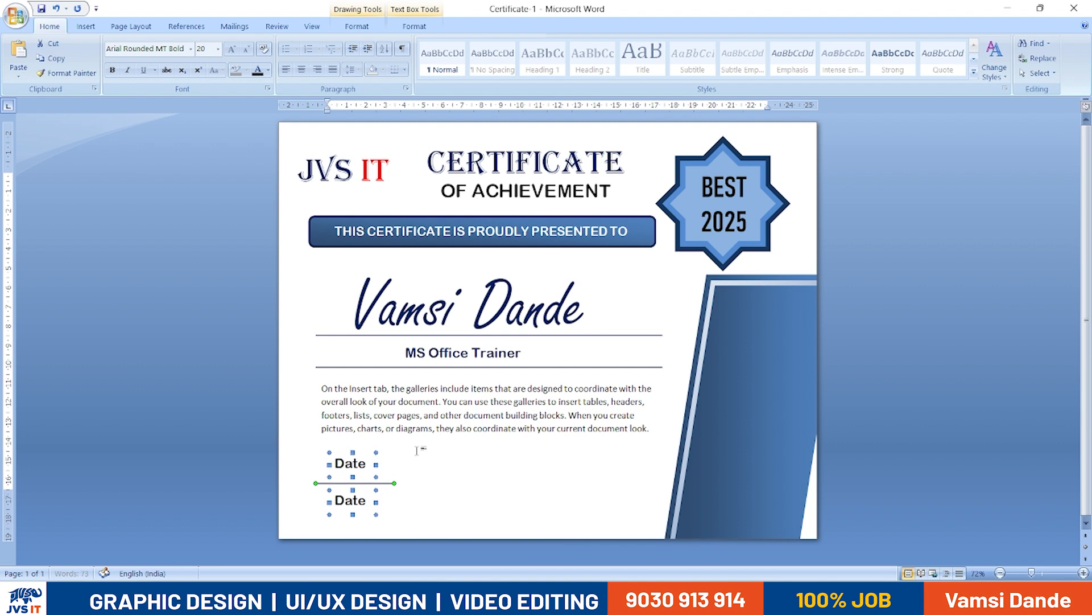
{"action": "key", "text": "ctrl+Down"}
{"action": "key", "text": "ctrl+Down"}
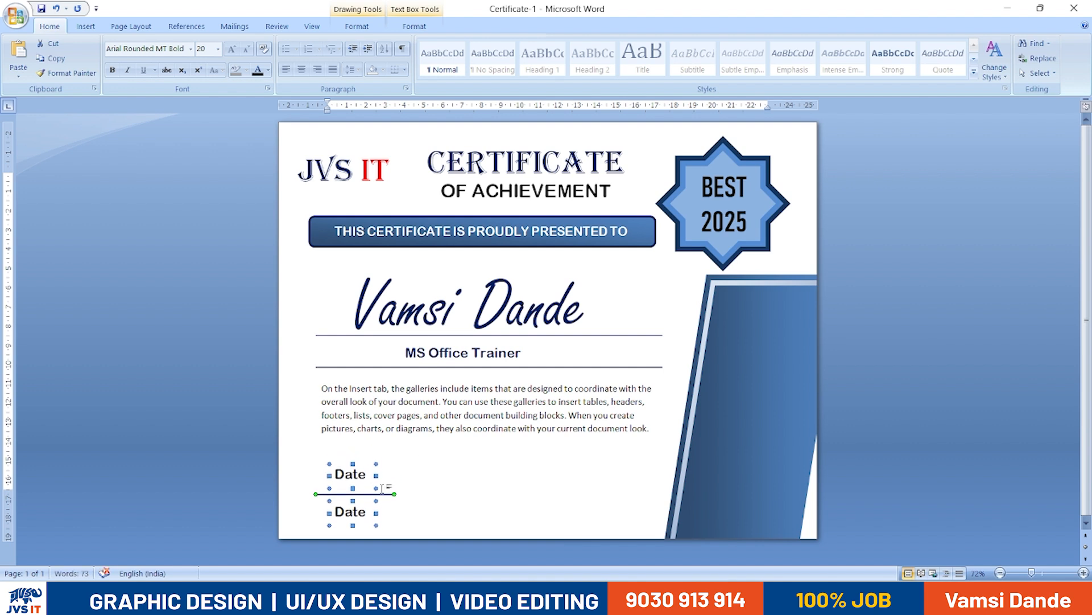
{"action": "left_click_drag", "start_coordinate": [385, 496], "coordinate": [617, 495]}
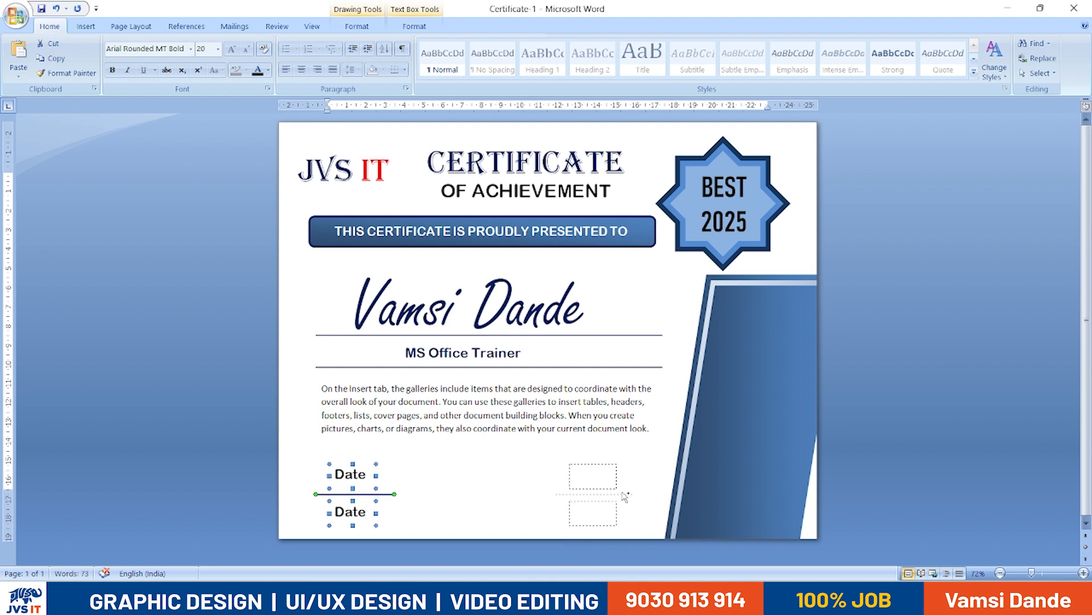
{"action": "left_click", "coordinate": [456, 514]}
Change the lower-left Date label to Signature, widen its text box to fit, and lengthen the line above it to match
{"action": "double_click", "coordinate": [350, 511]}
{"action": "type", "text": "Sign"}
{"action": "left_click", "coordinate": [371, 527]}
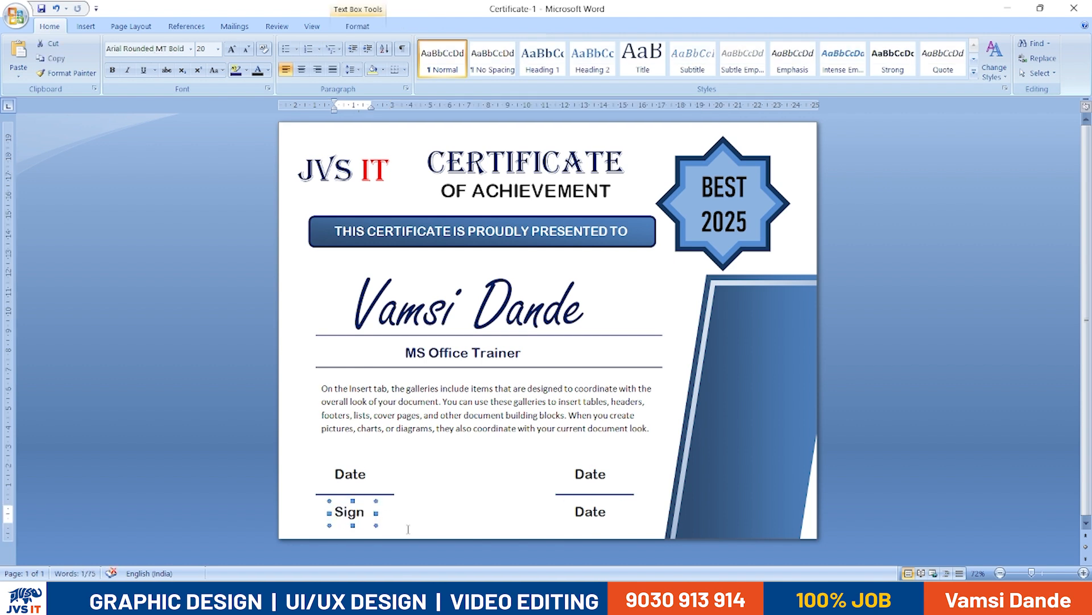
{"action": "left_click_drag", "start_coordinate": [376, 512], "coordinate": [407, 512]}
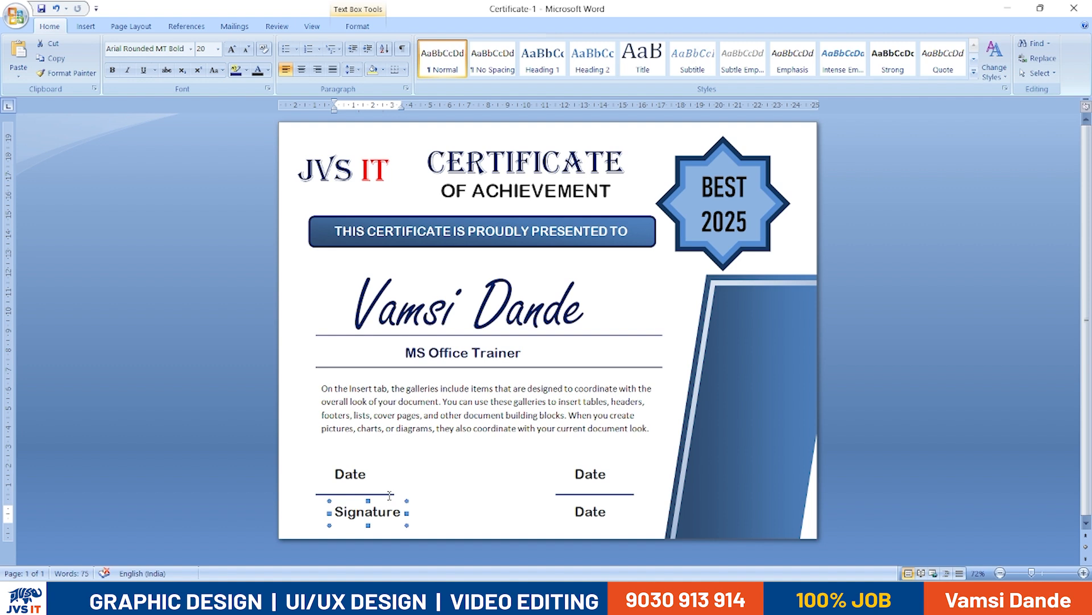
{"action": "left_click", "coordinate": [392, 494]}
{"action": "left_click_drag", "start_coordinate": [421, 494], "coordinate": [429, 493]}
{"action": "left_click", "coordinate": [438, 496]}
Delete the Date label above the Signature line
{"action": "left_click", "coordinate": [363, 508]}
{"action": "left_click", "coordinate": [353, 477]}
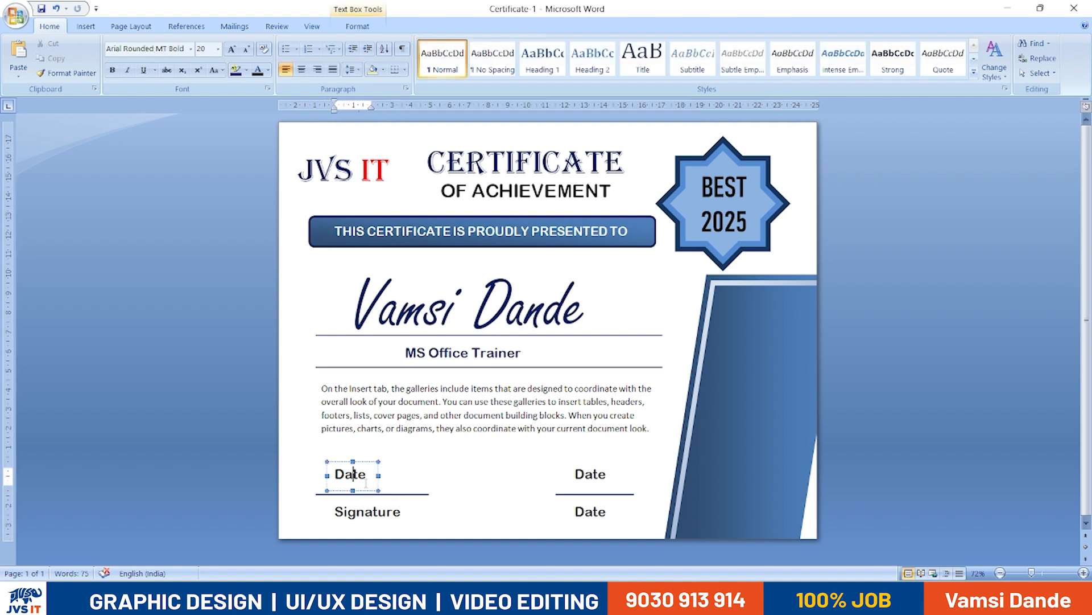
{"action": "left_click", "coordinate": [366, 462]}
{"action": "key", "text": "Delete"}
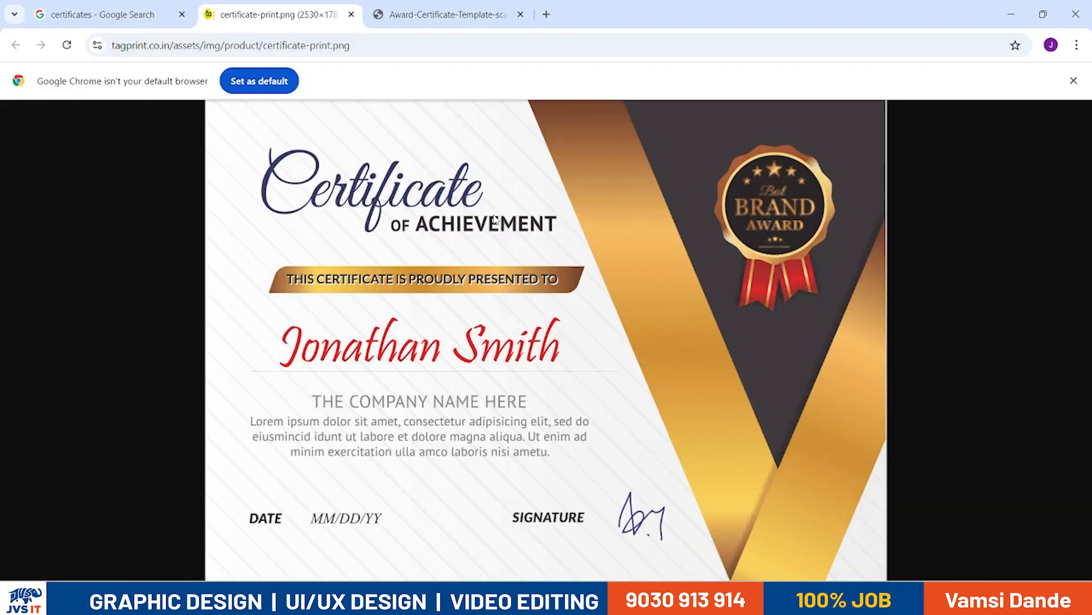
Switch to Chrome and open google.com in a new tab
{"action": "key", "text": "ctrl+t"}
{"action": "type", "text": "google.com"}
{"action": "key", "text": "Return"}
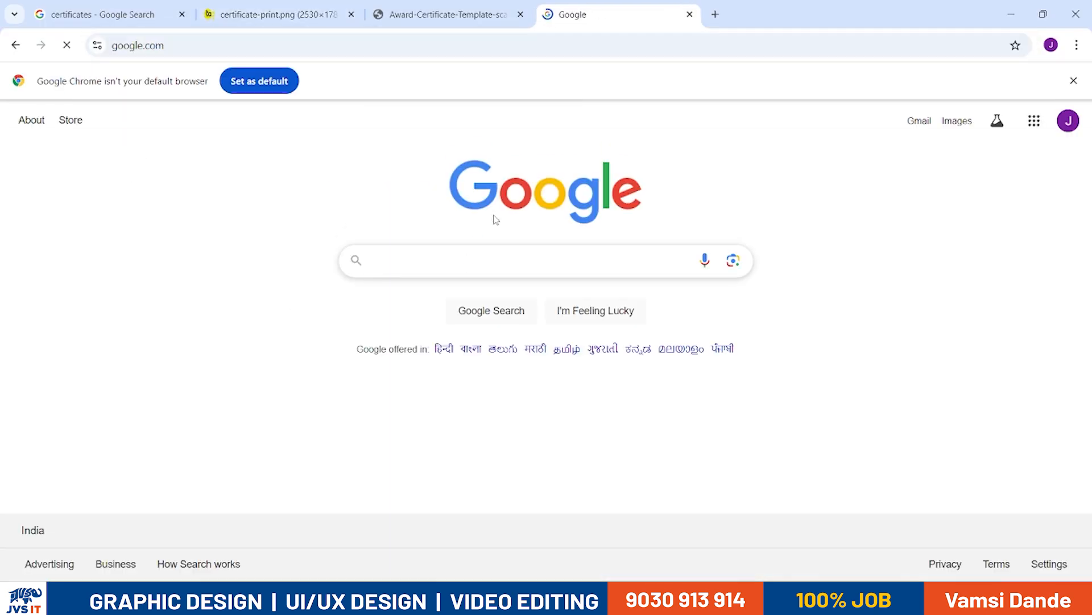
Search Google Images for "signature png download" and visit the PNGEgg page of the first signature result
{"action": "type", "text": "signature png"}
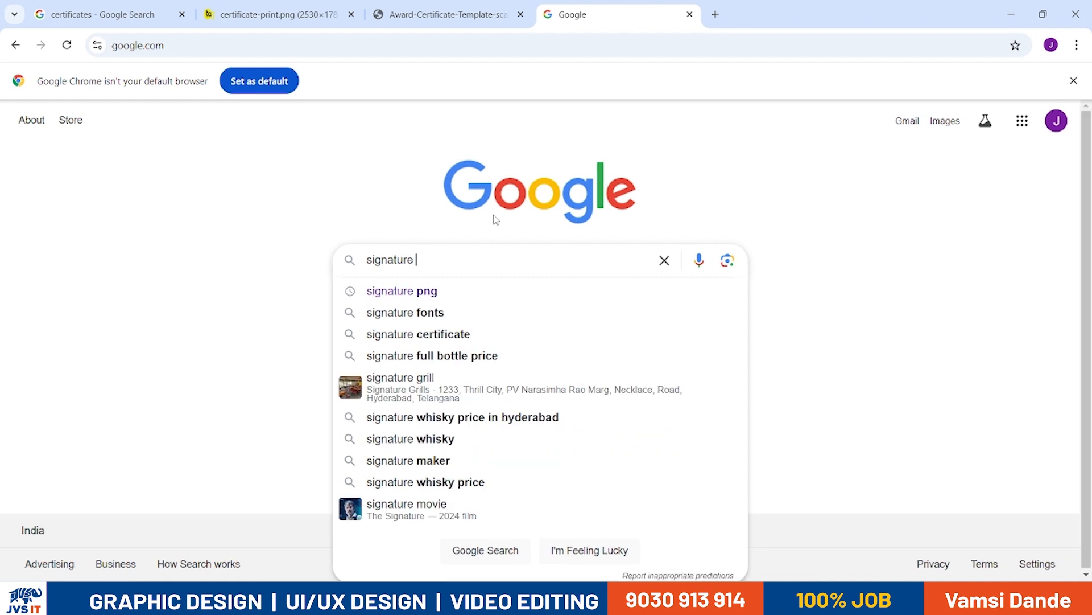
{"action": "key", "text": "Down"}
{"action": "key", "text": "Down"}
{"action": "key", "text": "Return"}
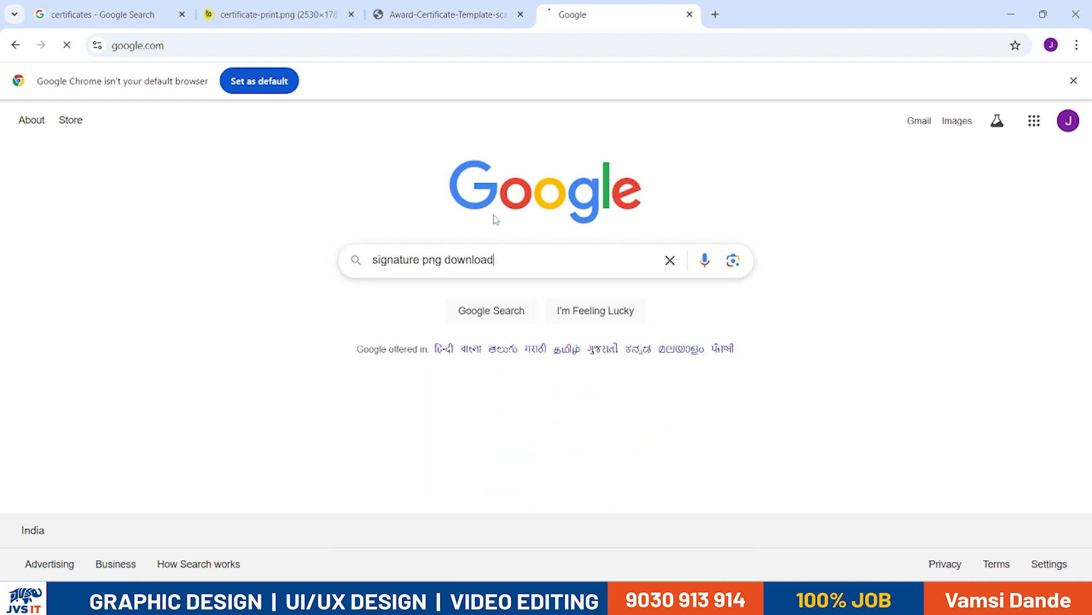
{"action": "left_click", "coordinate": [188, 178]}
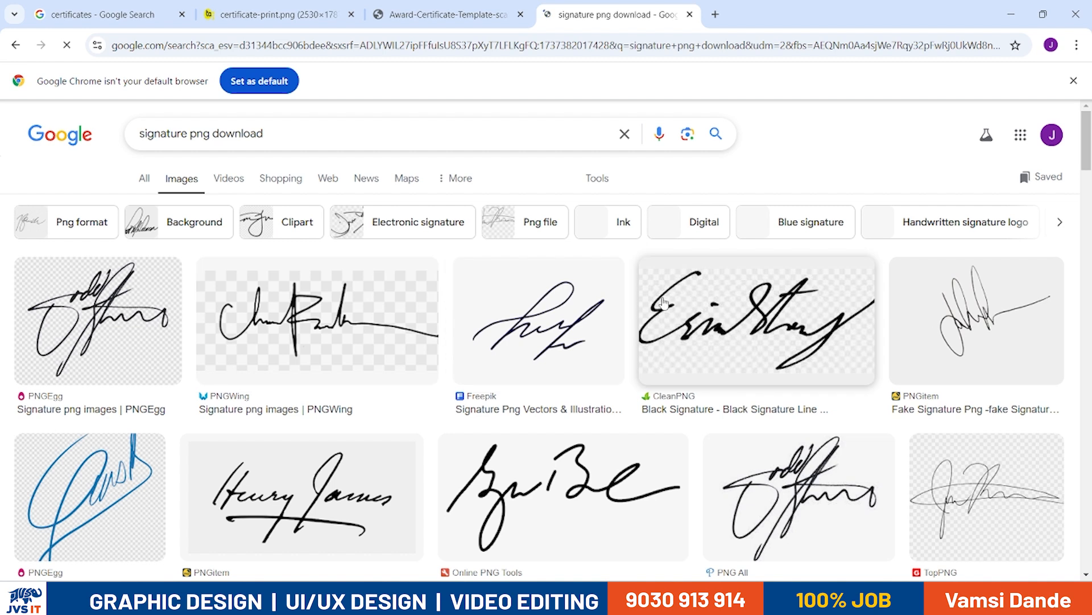
{"action": "left_click", "coordinate": [127, 333]}
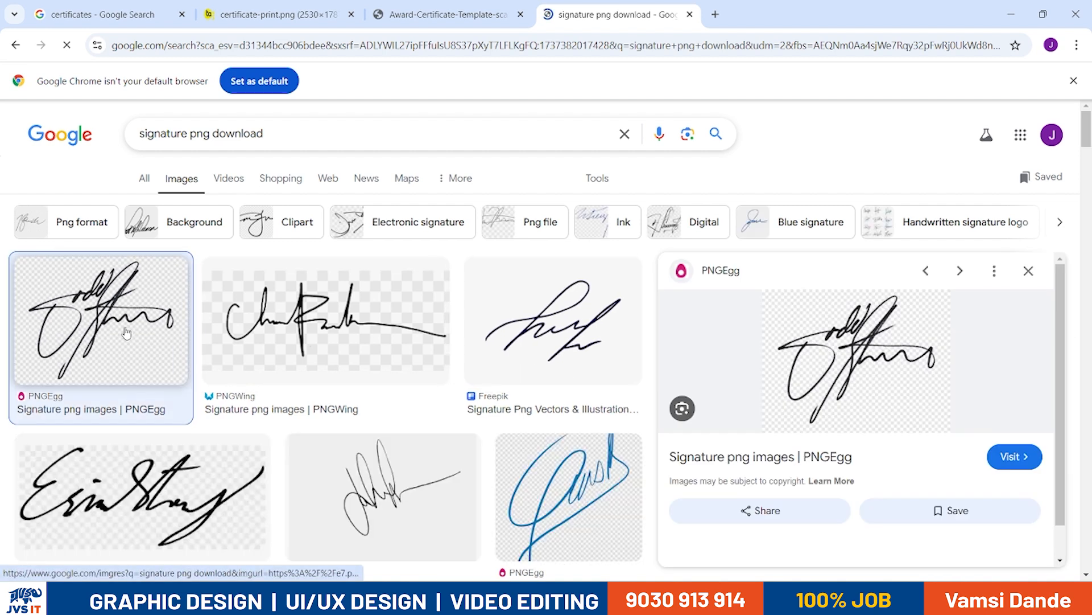
{"action": "left_click", "coordinate": [1015, 457]}
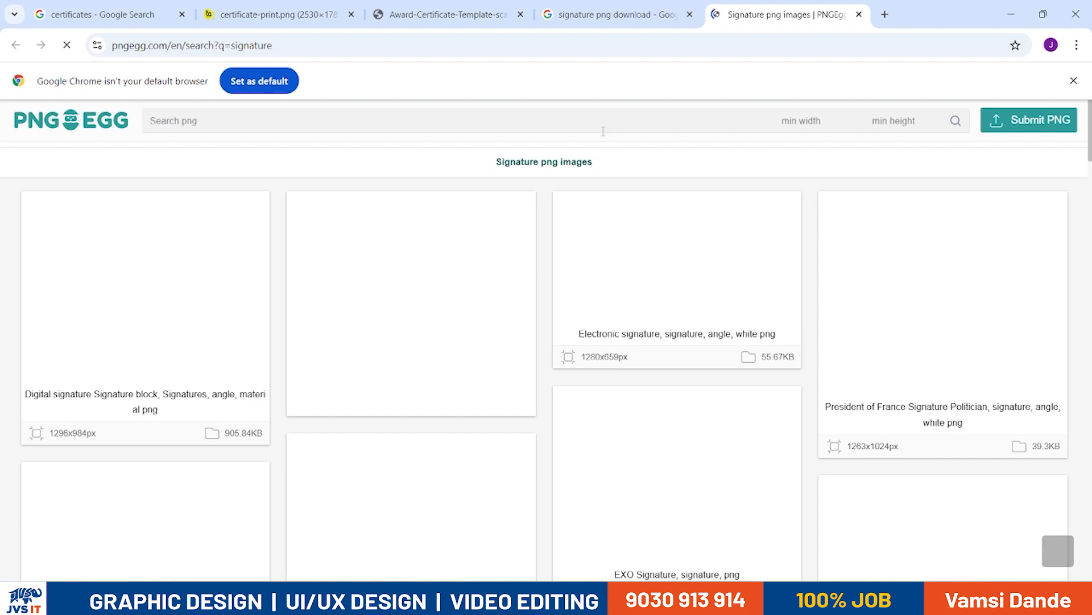
Open the first digital signature image on PNGEgg, dismiss the ads, and continue to its free download page
{"action": "scroll", "coordinate": [534, 276], "scroll_direction": "down", "scroll_amount": 4}
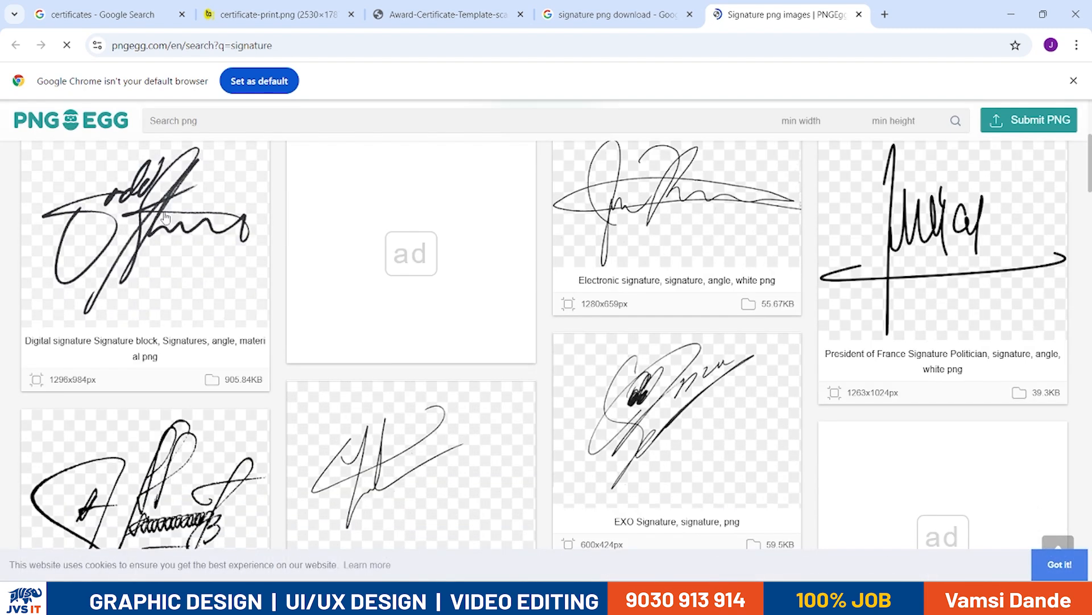
{"action": "left_click", "coordinate": [165, 223]}
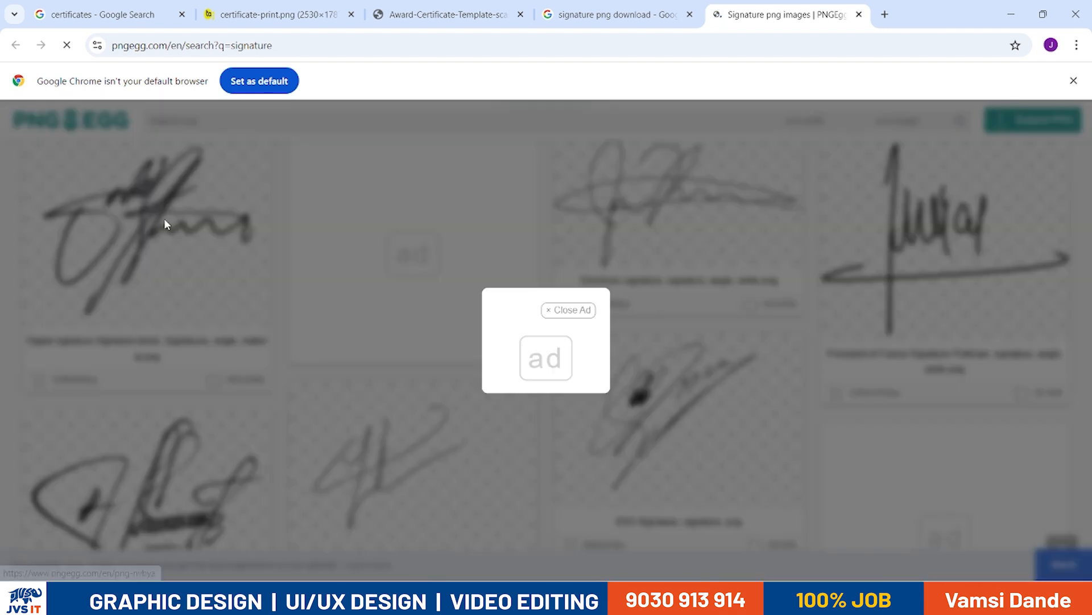
{"action": "left_click", "coordinate": [587, 316]}
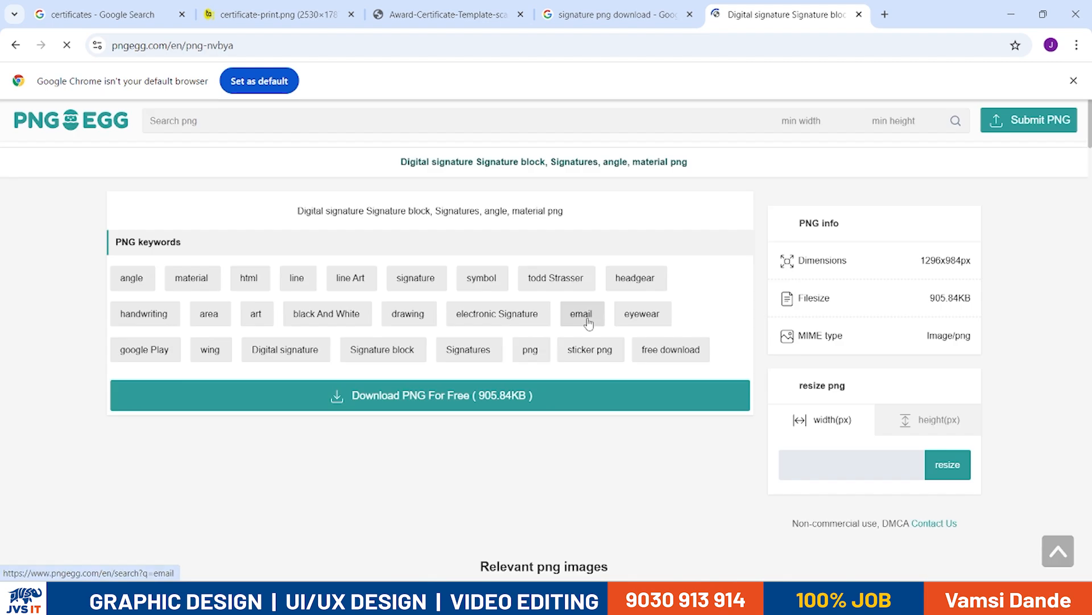
{"action": "scroll", "coordinate": [476, 387], "scroll_direction": "down", "scroll_amount": 10}
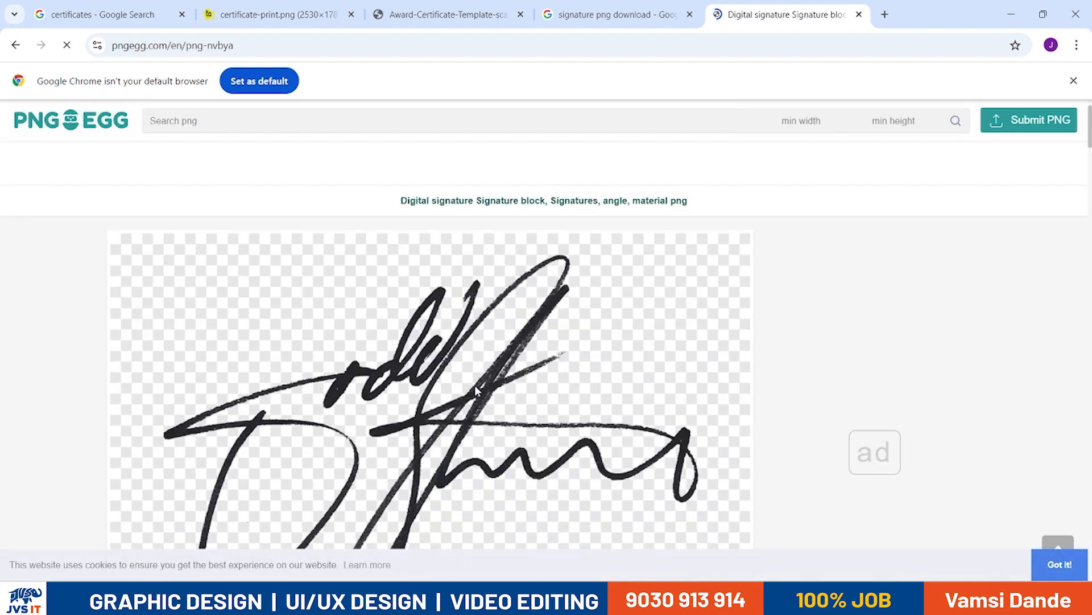
{"action": "scroll", "coordinate": [464, 384], "scroll_direction": "down", "scroll_amount": 5}
{"action": "left_click", "coordinate": [438, 362]}
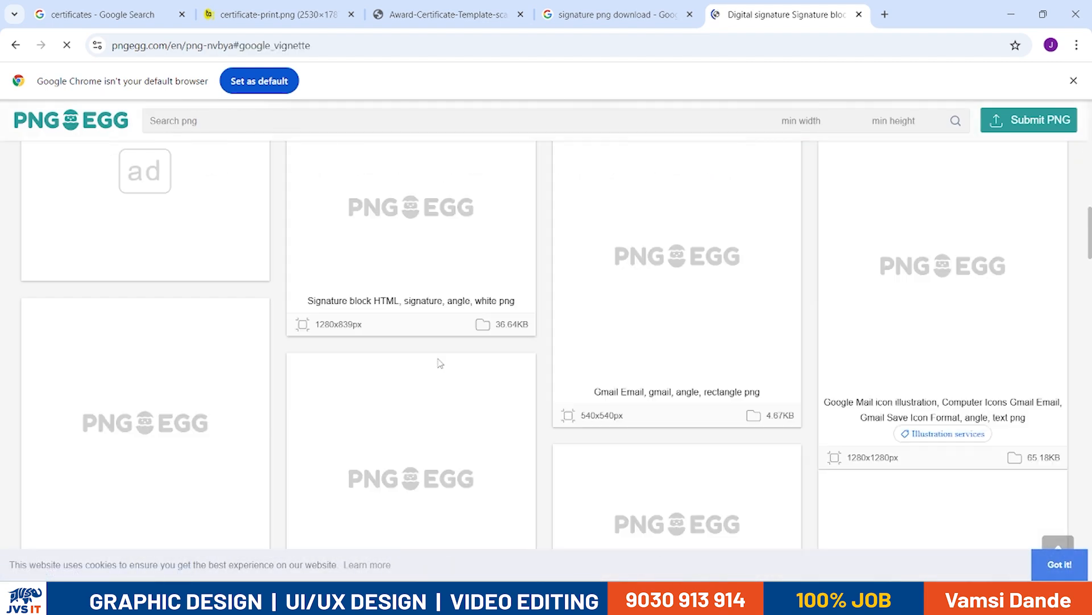
{"action": "left_click", "coordinate": [641, 247]}
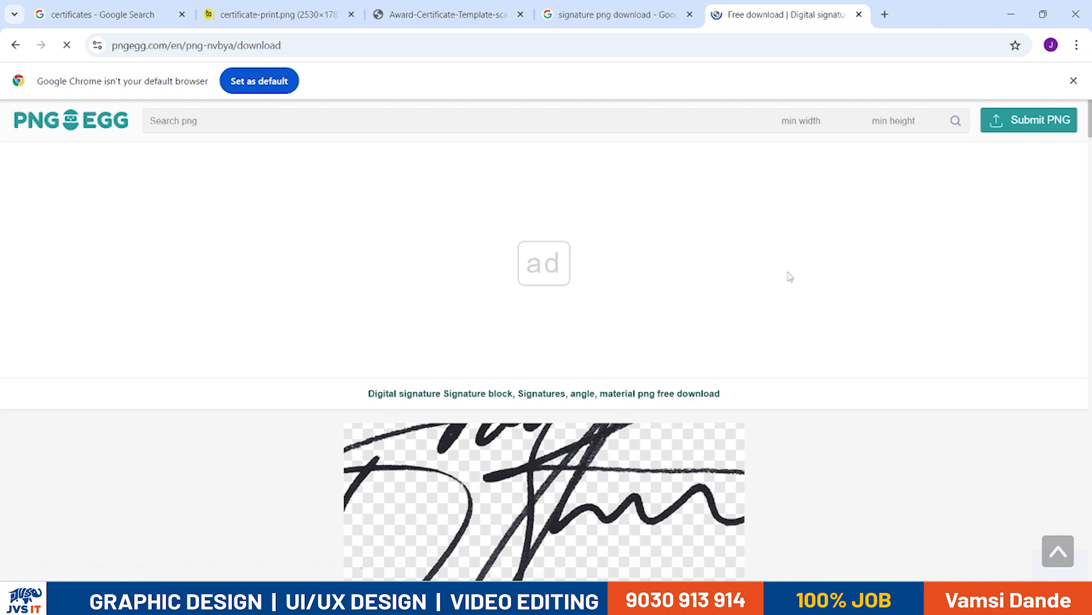
{"action": "scroll", "coordinate": [631, 316], "scroll_direction": "down", "scroll_amount": 6}
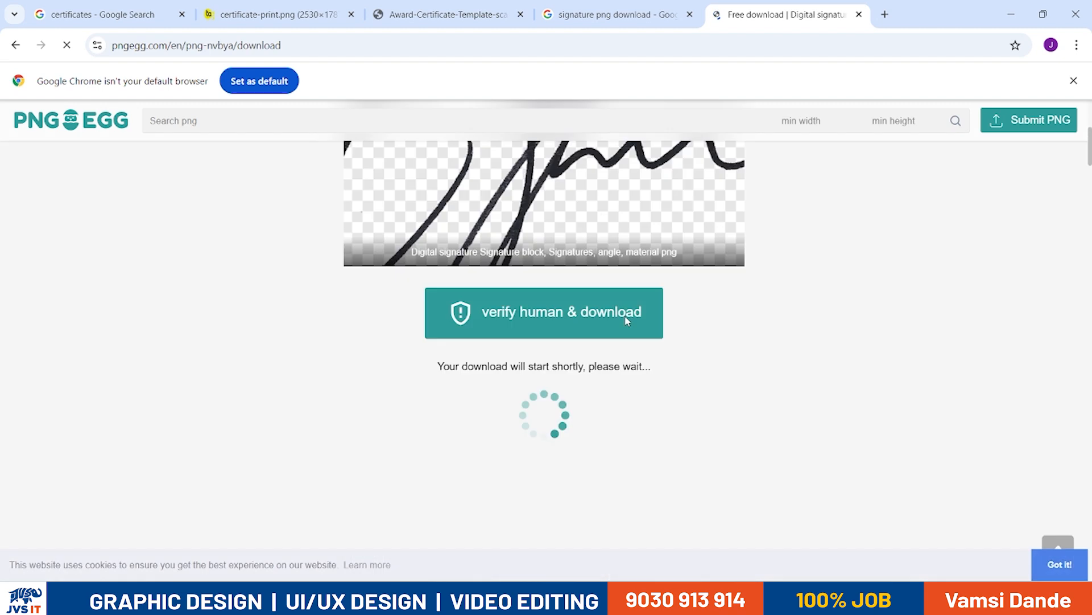
Download the signature PNG by completing the human verification, picking %, T, Q and L in that order
{"action": "left_click", "coordinate": [581, 328]}
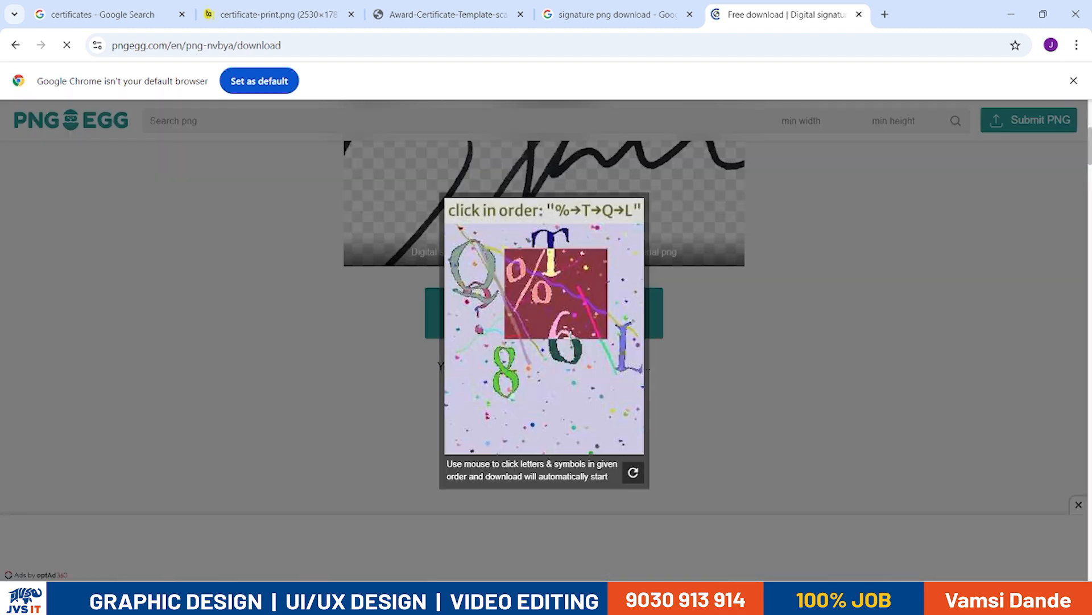
{"action": "left_click", "coordinate": [532, 290]}
{"action": "left_click", "coordinate": [551, 254]}
{"action": "left_click", "coordinate": [477, 289]}
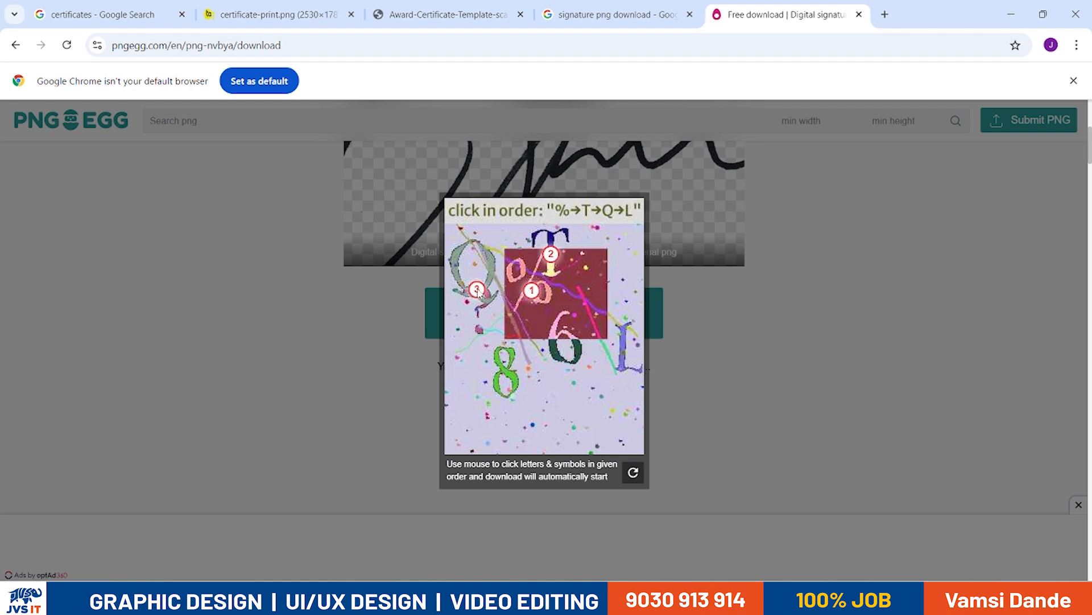
{"action": "left_click", "coordinate": [626, 353]}
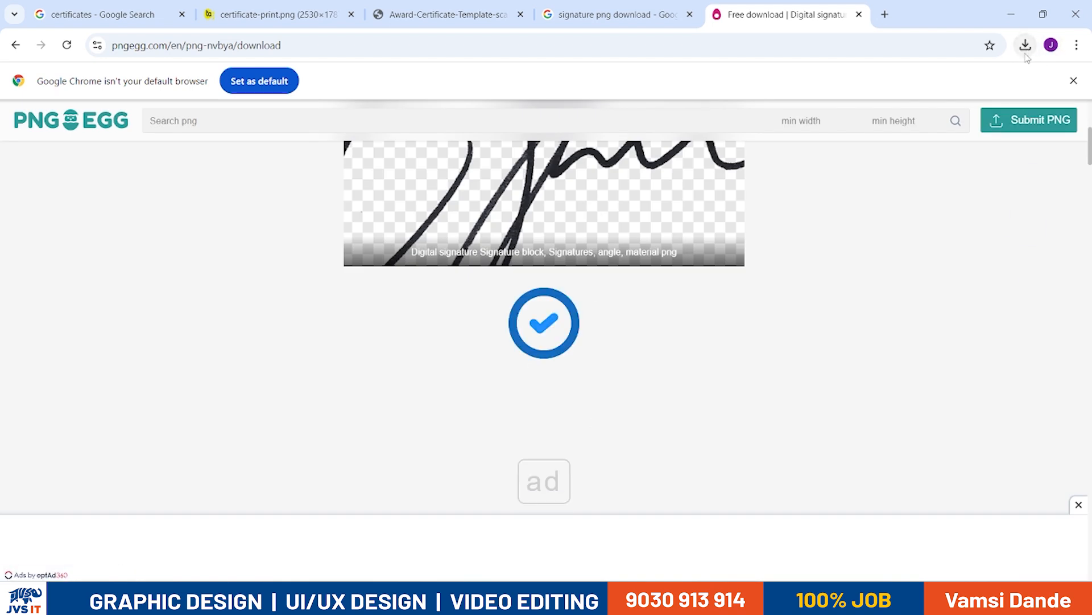
Show the downloaded pngegg image in the Downloads folder and transfer it to an empty area of the desktop
{"action": "left_click", "coordinate": [1028, 46]}
{"action": "left_click", "coordinate": [988, 108]}
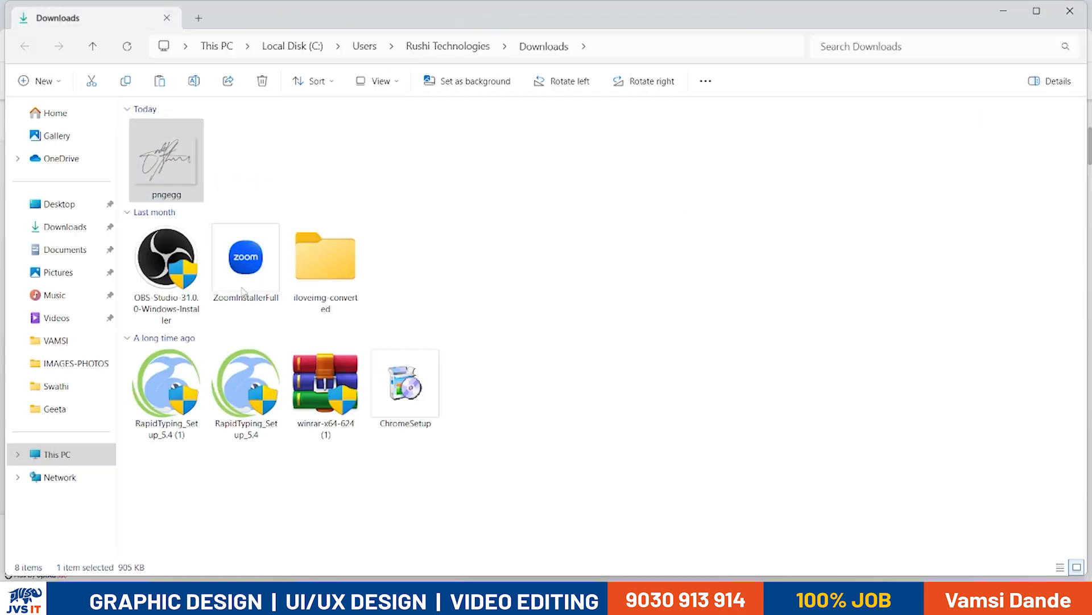
{"action": "right_click", "coordinate": [176, 159]}
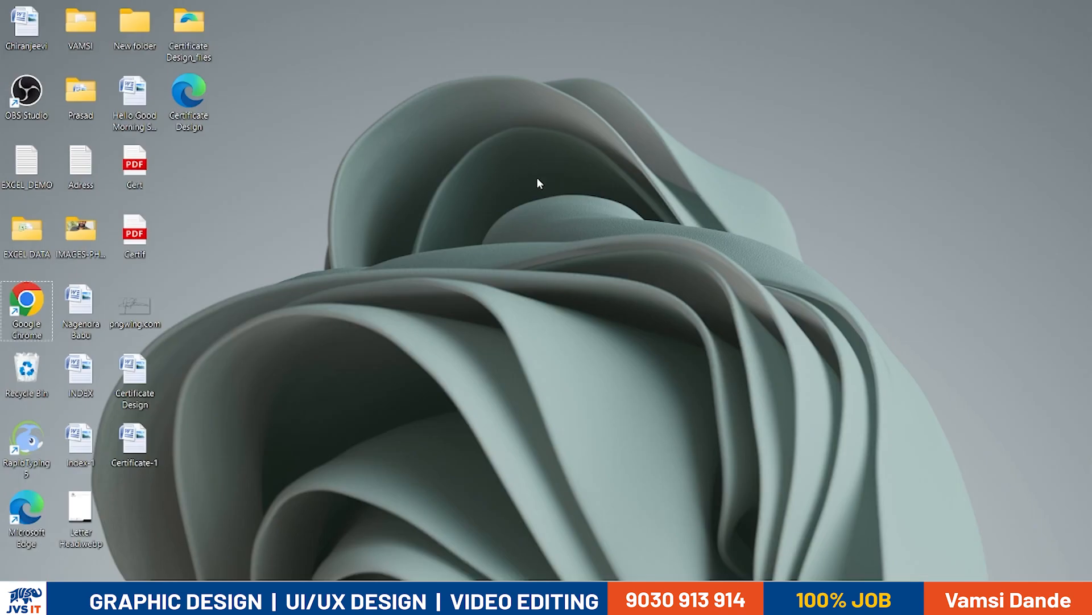
{"action": "key", "text": "ctrl+v"}
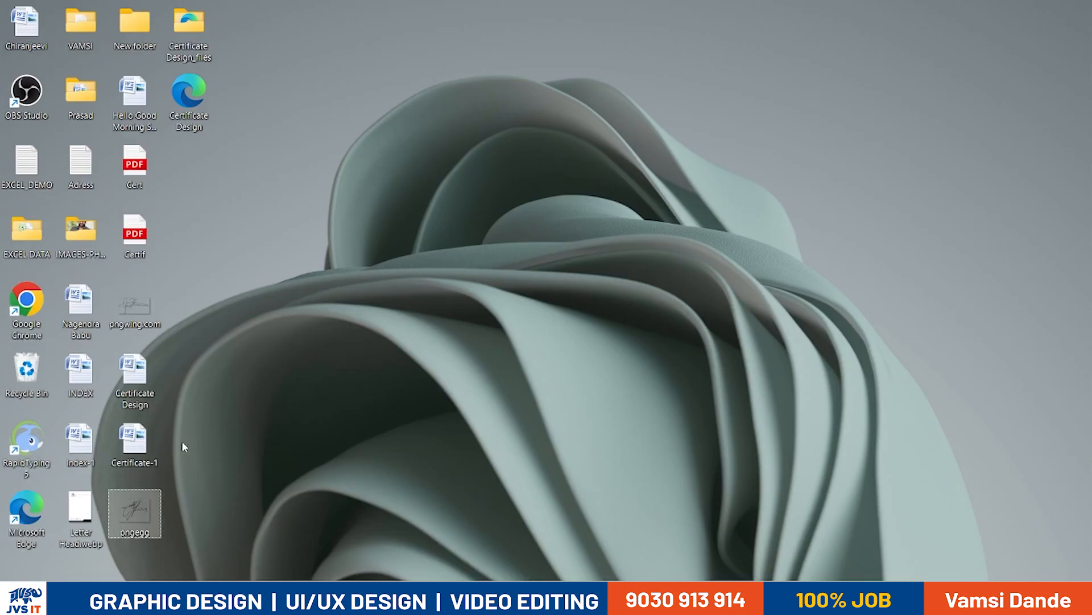
{"action": "left_click_drag", "start_coordinate": [133, 521], "coordinate": [308, 298]}
{"action": "left_click", "coordinate": [445, 337]}
Switch to the Certificate-1 document in Word and insert the pngegg signature picture from the desktop
{"action": "key", "text": "alt+Tab"}
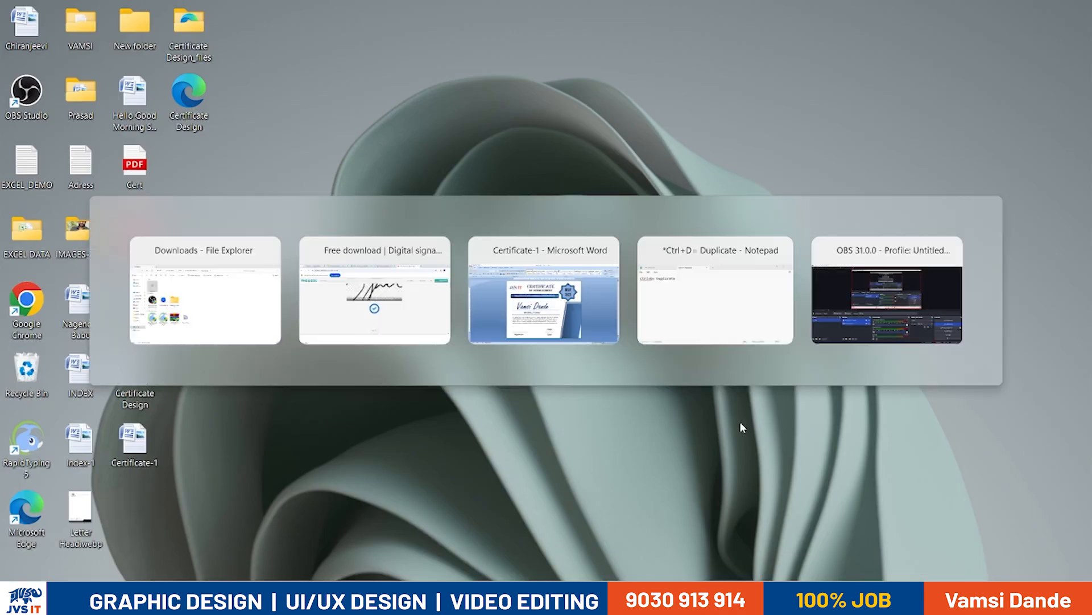
{"action": "left_click", "coordinate": [594, 599]}
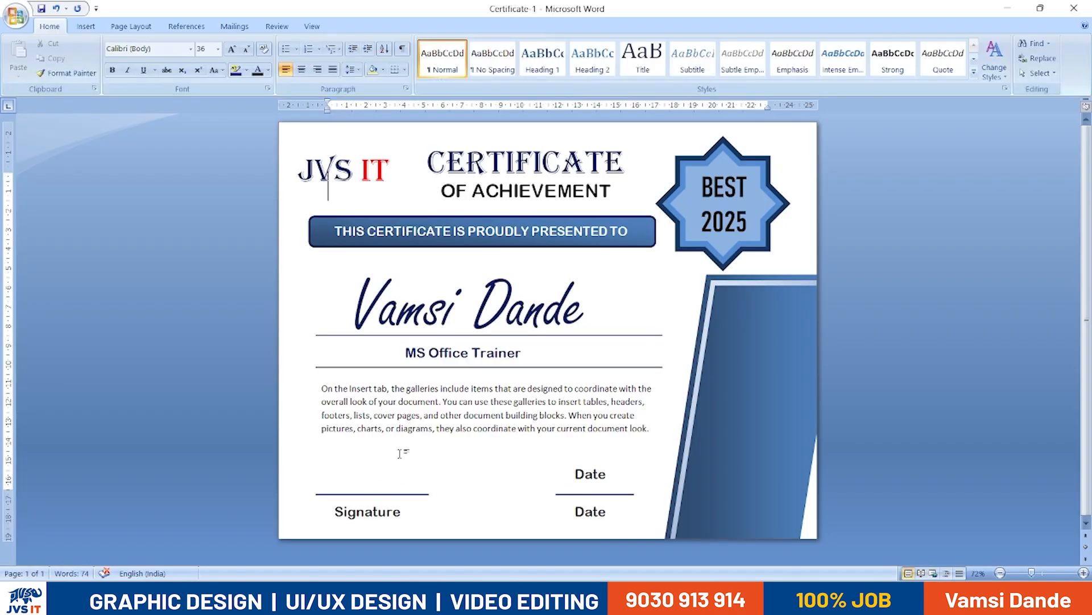
{"action": "left_click", "coordinate": [75, 27]}
{"action": "left_click", "coordinate": [146, 63]}
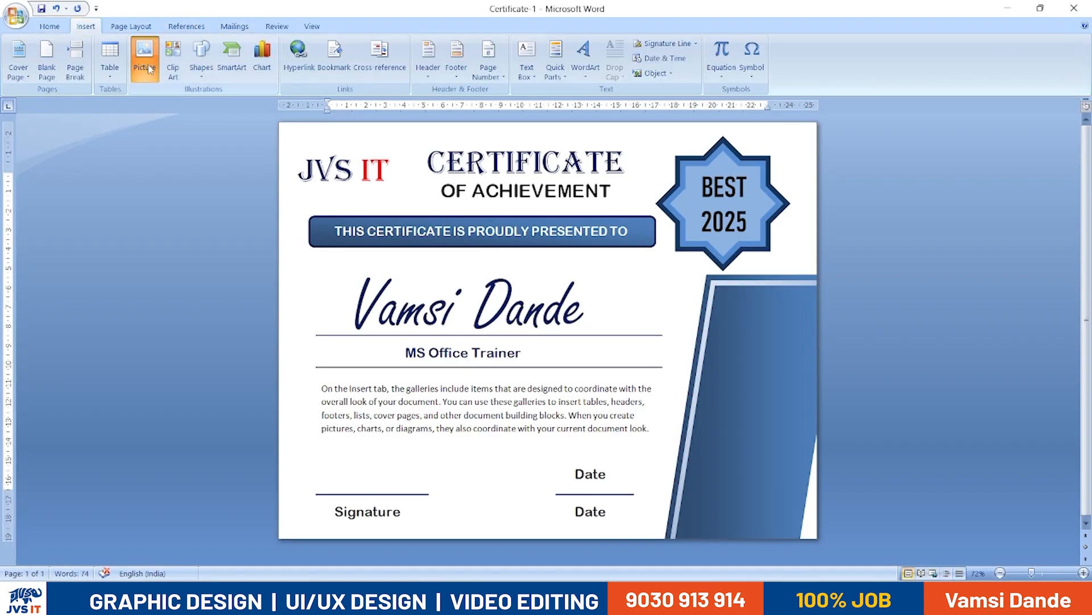
{"action": "left_click", "coordinate": [43, 187]}
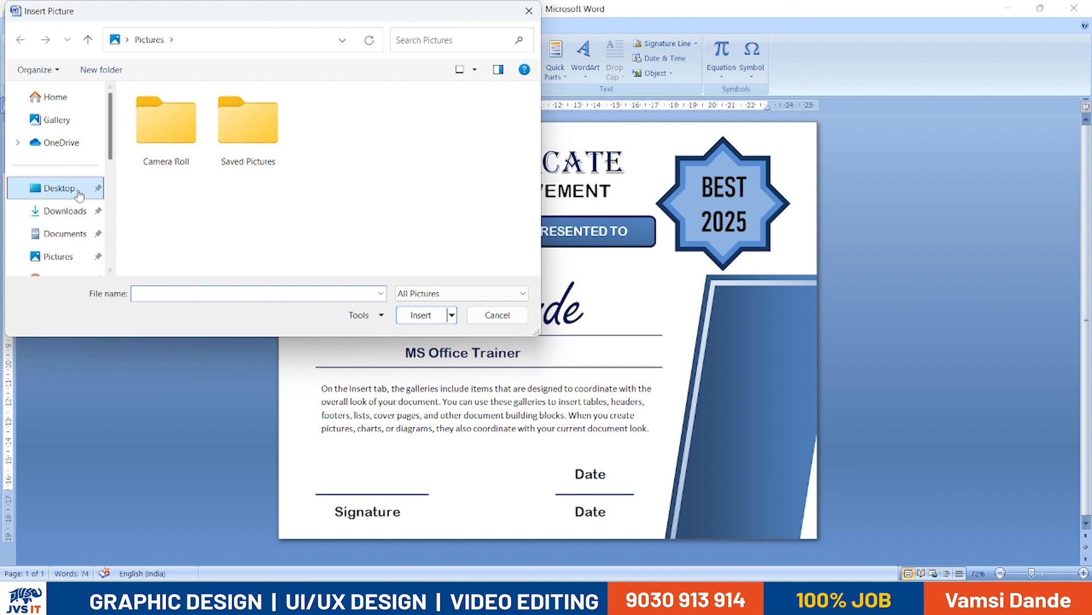
{"action": "double_click", "coordinate": [330, 229]}
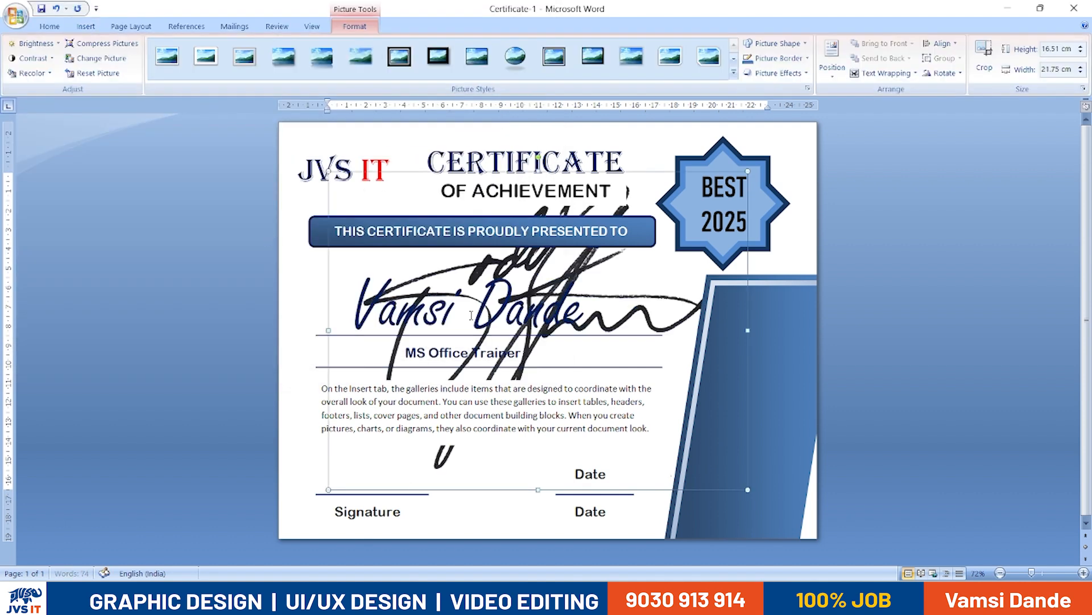
Set the signature picture in front of text, shrink it to about 2.63 × 3.46 cm, and centre it above the Signature line
{"action": "left_click", "coordinate": [885, 73]}
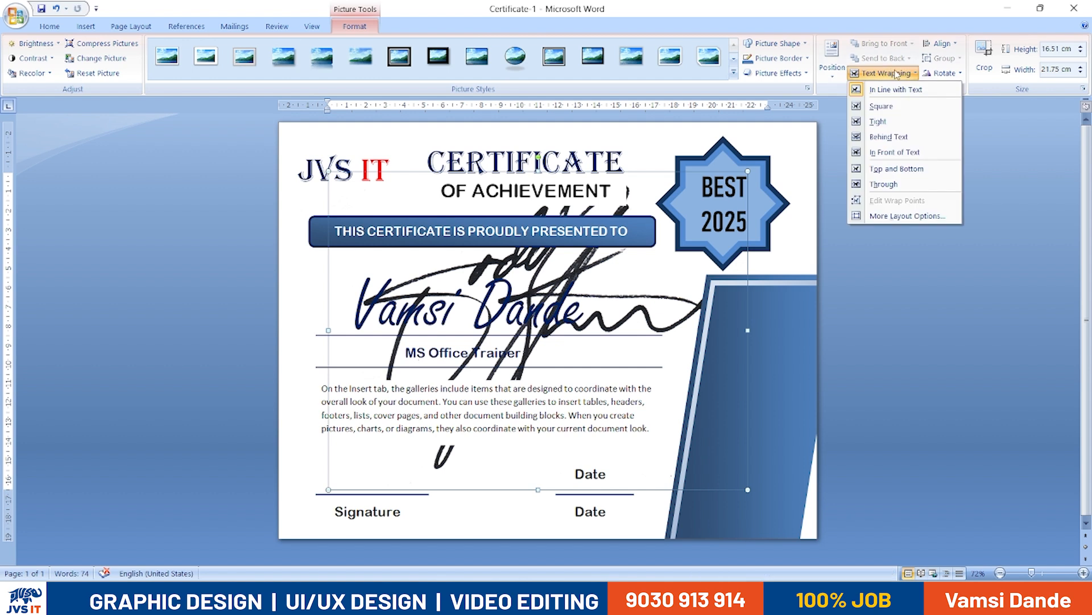
{"action": "left_click", "coordinate": [904, 153]}
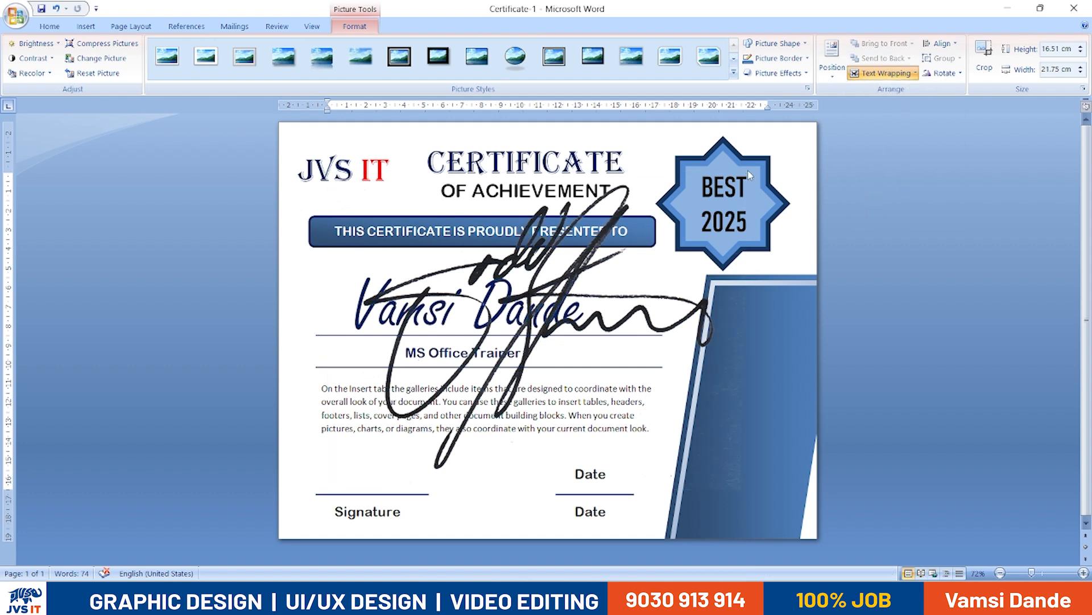
{"action": "left_click_drag", "start_coordinate": [448, 383], "coordinate": [381, 470]}
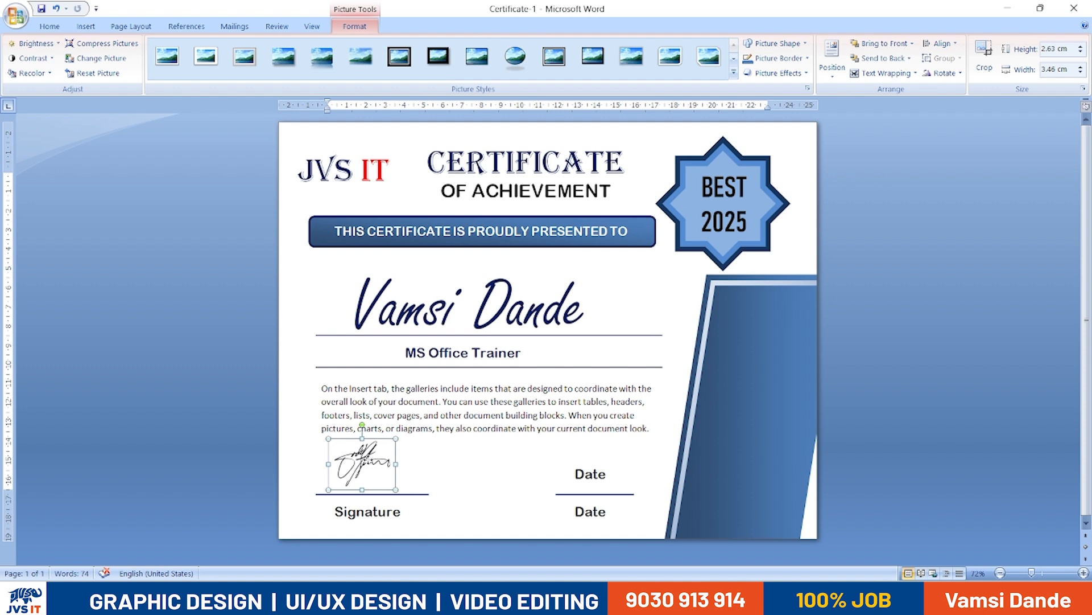
{"action": "left_click_drag", "start_coordinate": [369, 460], "coordinate": [384, 464]}
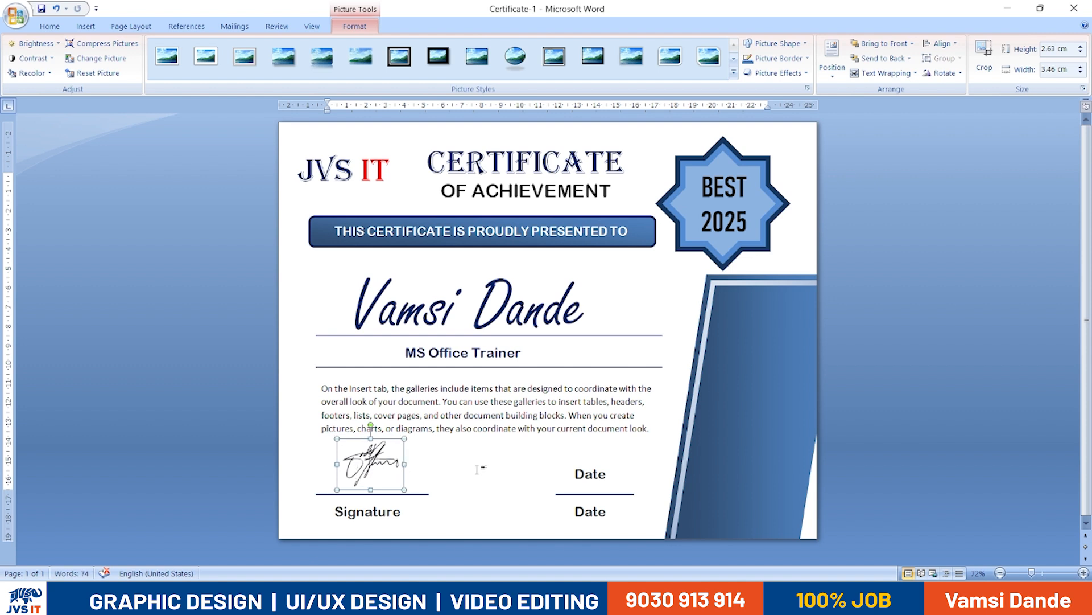
Replace the Date text above the Date line with 20-01-2025, widening its text box to fit
{"action": "left_click", "coordinate": [491, 503]}
{"action": "double_click", "coordinate": [579, 471]}
{"action": "type", "text": "25"}
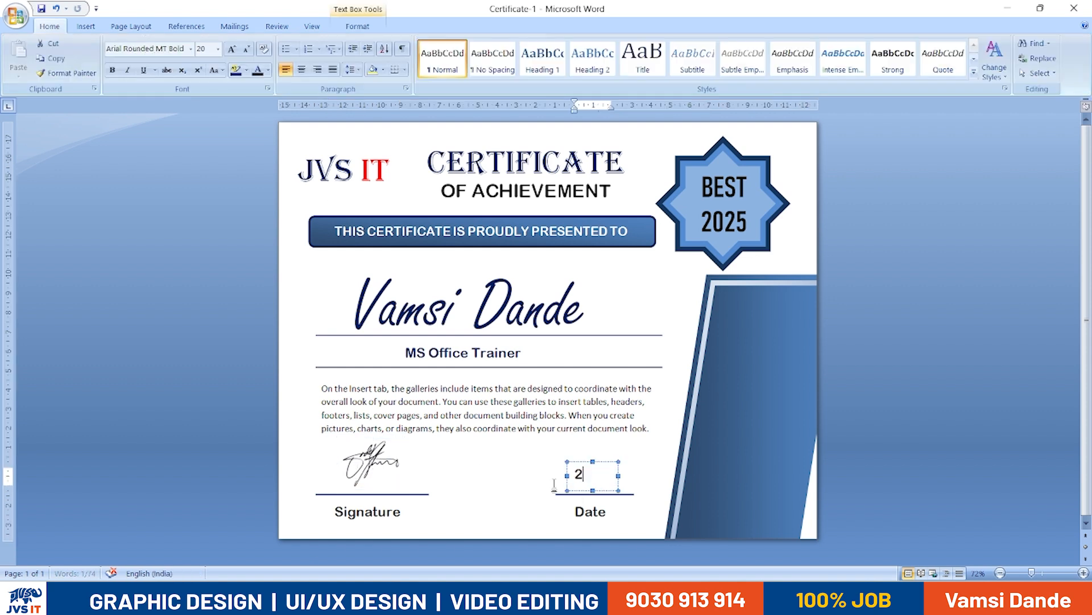
{"action": "key", "text": "BackSpace"}
{"action": "type", "text": "0-01"}
{"action": "key", "text": "BackSpace"}
{"action": "key", "text": "BackSpace"}
{"action": "left_click", "coordinate": [614, 461]}
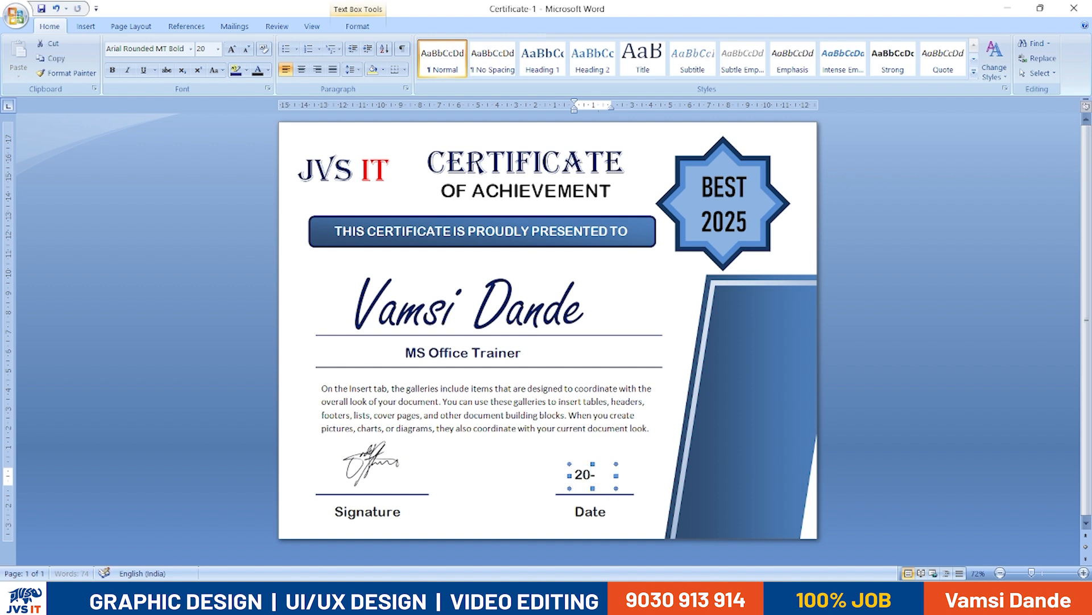
{"action": "left_click", "coordinate": [615, 474]}
{"action": "type", "text": "01-2025"}
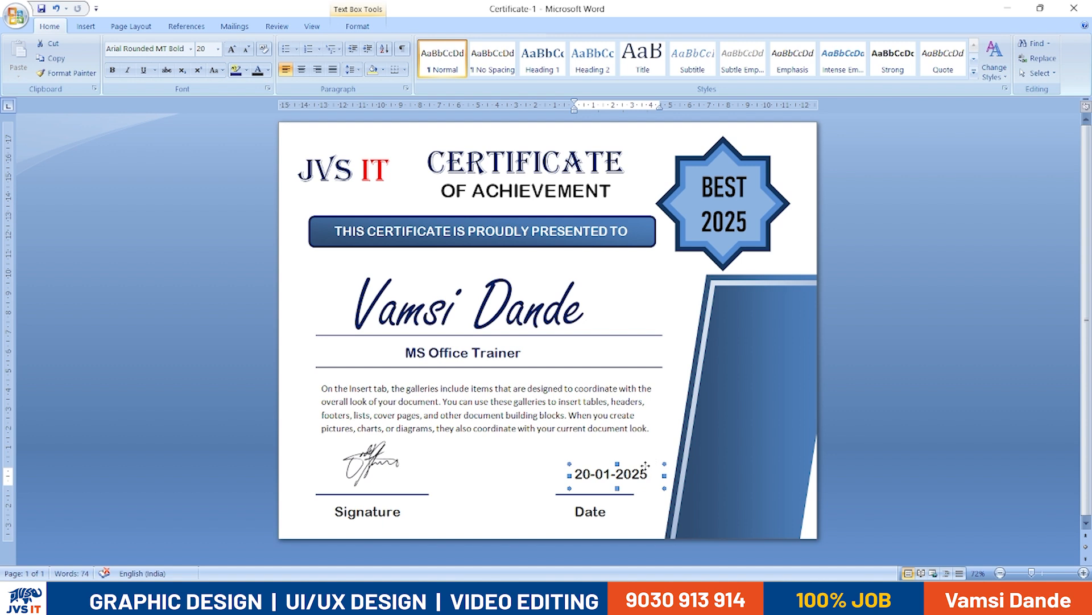
Shift the 20-01-2025 text box sideways until it is centred above the Date line
{"action": "mouse_move", "coordinate": [638, 464]}
{"action": "left_mouse_down"}
{"action": "mouse_move", "coordinate": [615, 463]}
{"action": "mouse_move", "coordinate": [625, 464]}
{"action": "left_mouse_up"}
{"action": "left_click", "coordinate": [619, 468]}
{"action": "left_click", "coordinate": [635, 446]}
{"action": "left_click", "coordinate": [256, 445]}
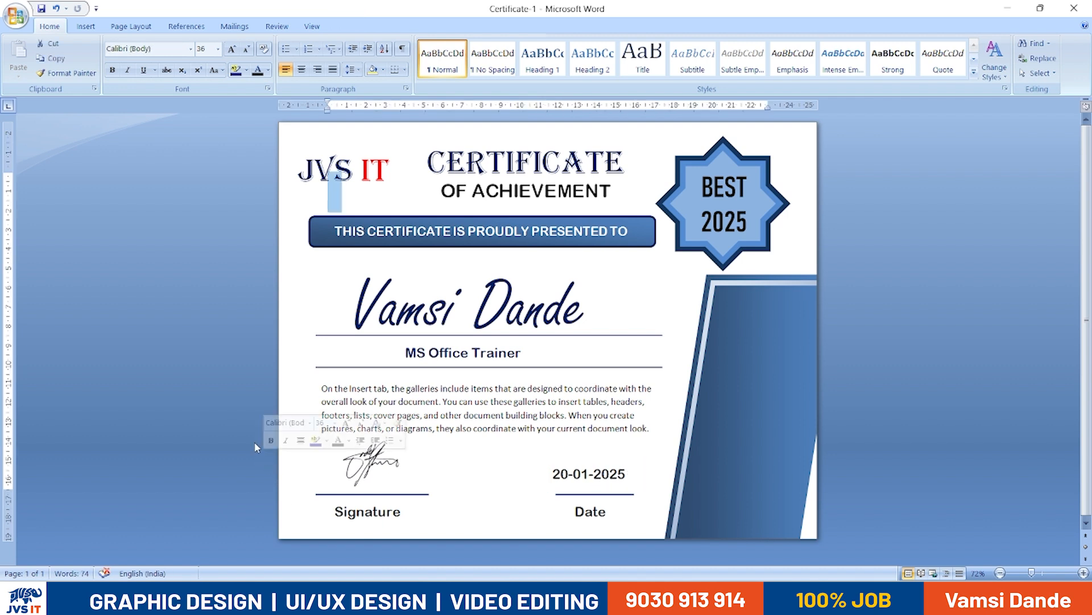
Select the 20-01-2025 text, its line and the Date label together, and nudge them slightly lower
{"action": "left_click", "coordinate": [571, 481]}
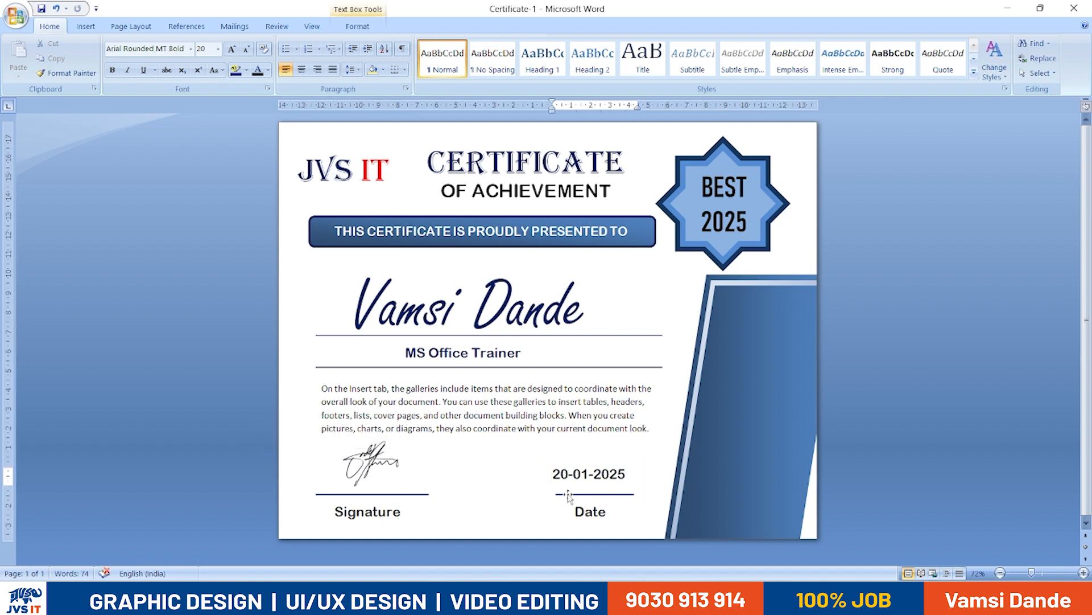
{"action": "key", "text": "ctrl+Down"}
{"action": "key", "text": "ctrl+Down"}
{"action": "key", "text": "ctrl+Down"}
{"action": "key", "text": "ctrl+Down"}
{"action": "key", "text": "ctrl+Down"}
{"action": "key", "text": "ctrl+Down"}
{"action": "key", "text": "ctrl+Down"}
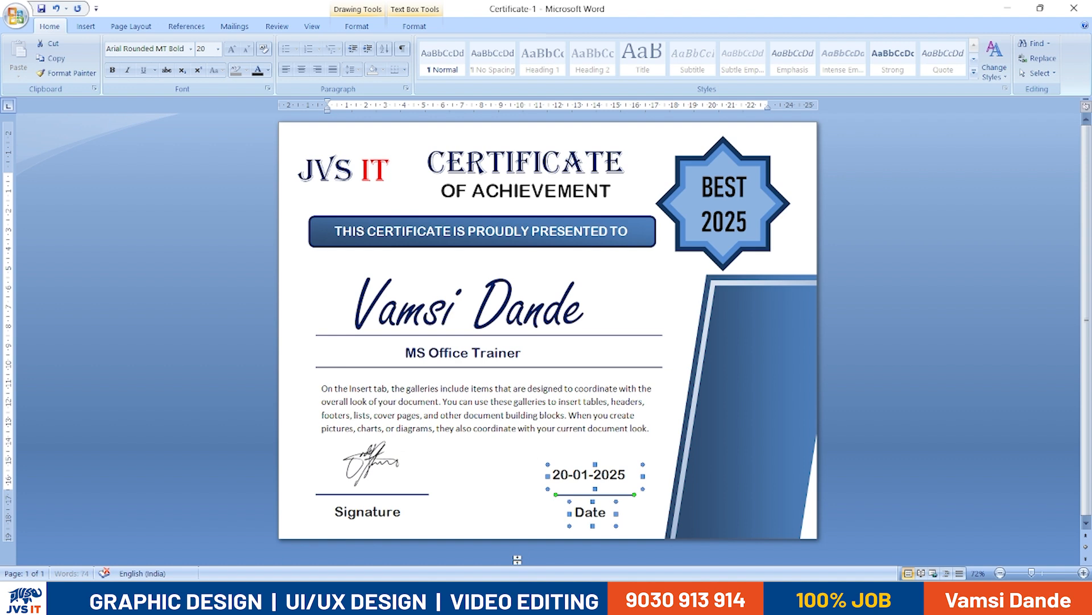
{"action": "key", "text": "ctrl+Down"}
{"action": "key", "text": "ctrl+Down"}
{"action": "key", "text": "ctrl+Down"}
Nudge the signature picture slightly lower so it sits on the Signature line, and save the document
{"action": "left_click_drag", "start_coordinate": [364, 512], "coordinate": [393, 496]}
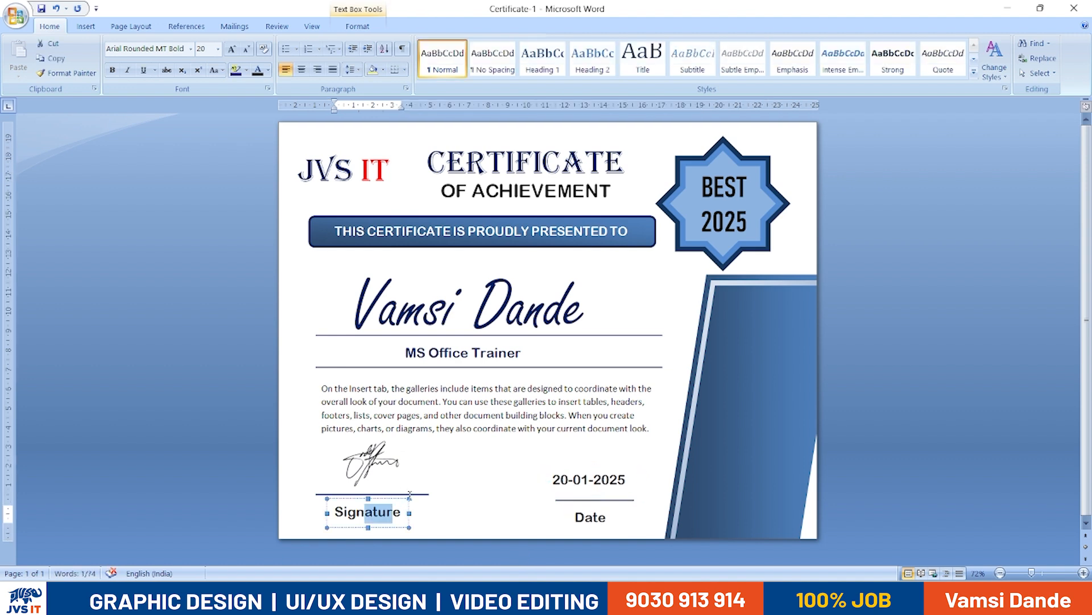
{"action": "left_click", "coordinate": [417, 494]}
{"action": "left_click", "coordinate": [392, 511], "text": "shift"}
{"action": "left_click", "coordinate": [383, 467], "text": "shift"}
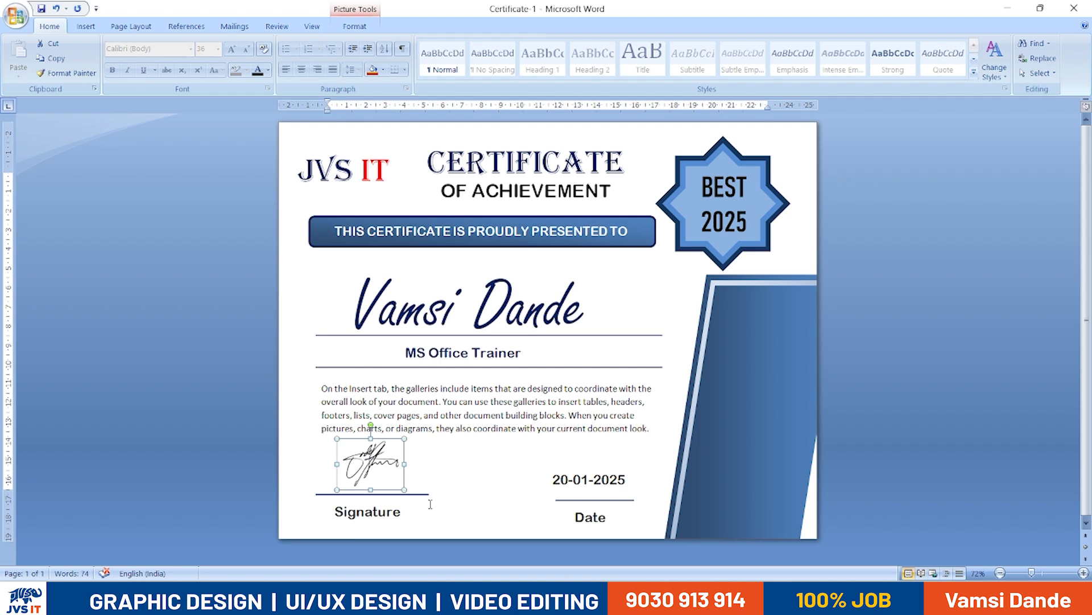
{"action": "key", "text": "Down"}
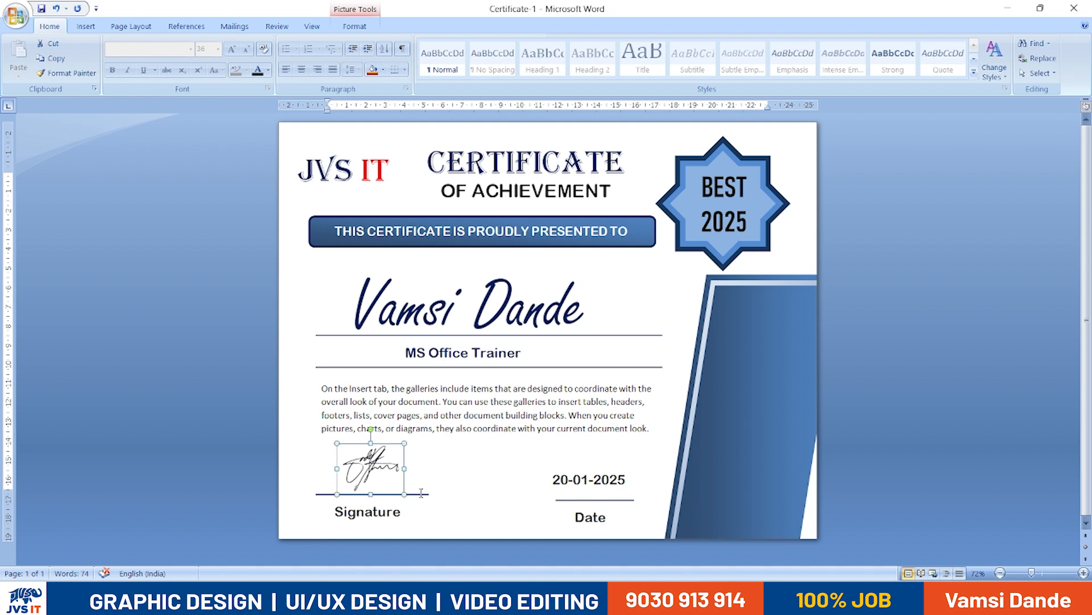
{"action": "double_click", "coordinate": [422, 497]}
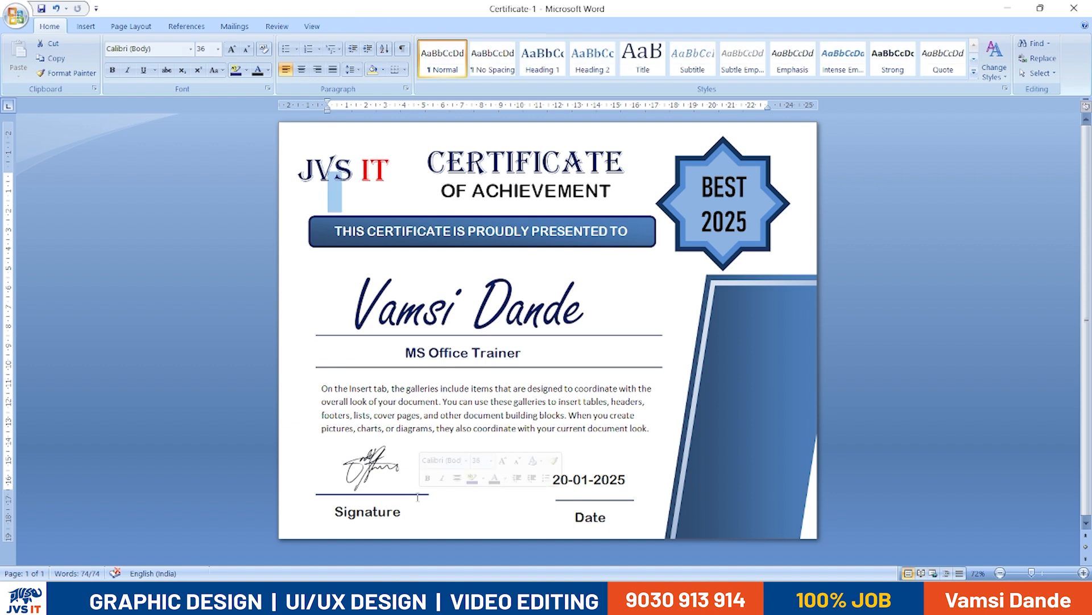
{"action": "left_click", "coordinate": [379, 468]}
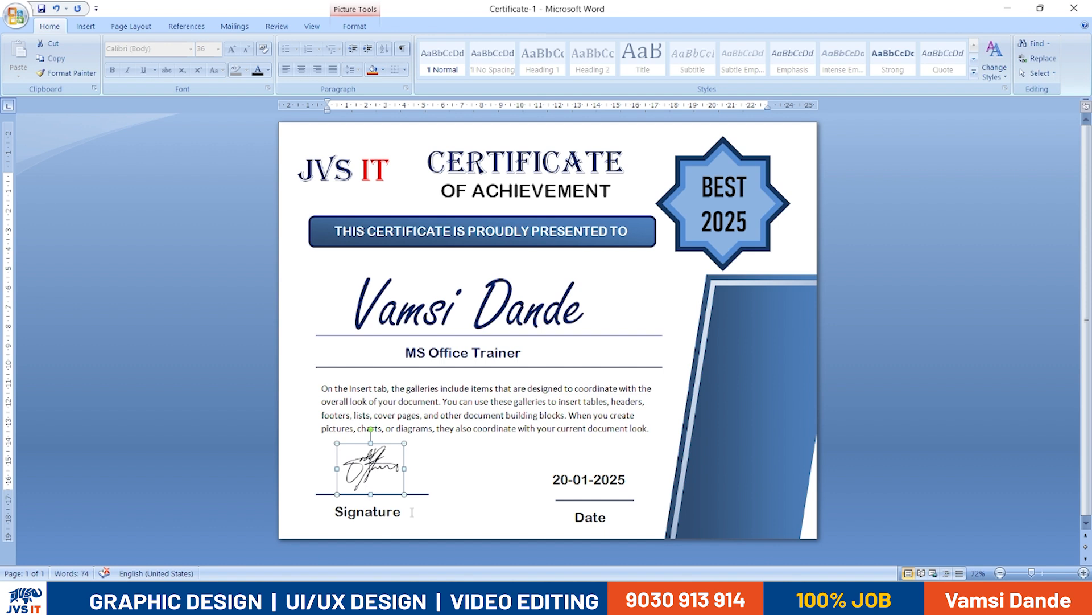
{"action": "left_click", "coordinate": [445, 501]}
{"action": "key", "text": "ctrl+s"}
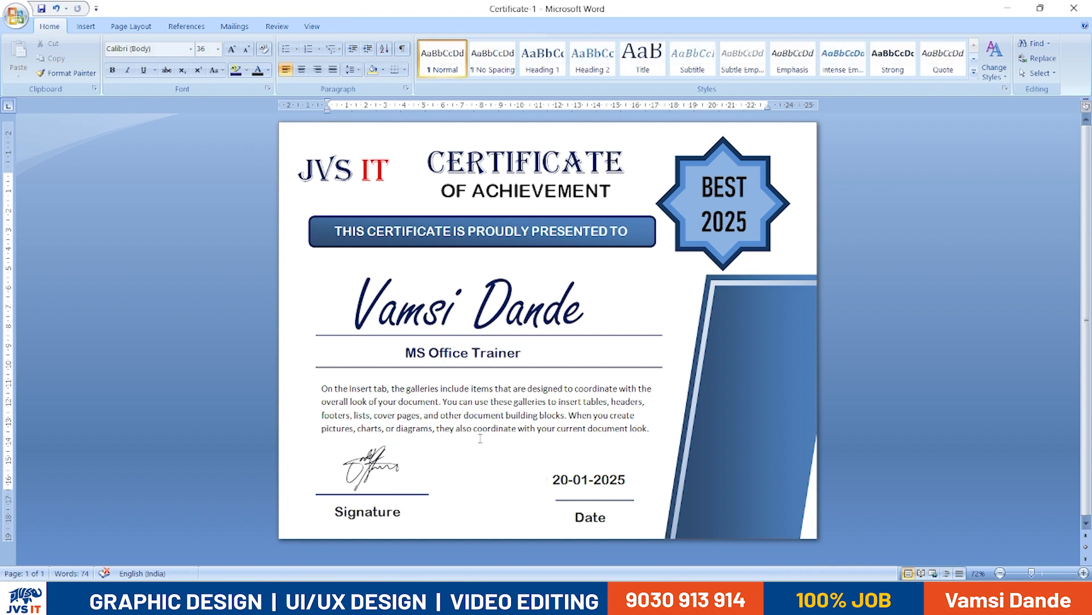
Send all pages of the certificate to Microsoft Print to PDF as one copy
{"action": "left_click", "coordinate": [16, 16]}
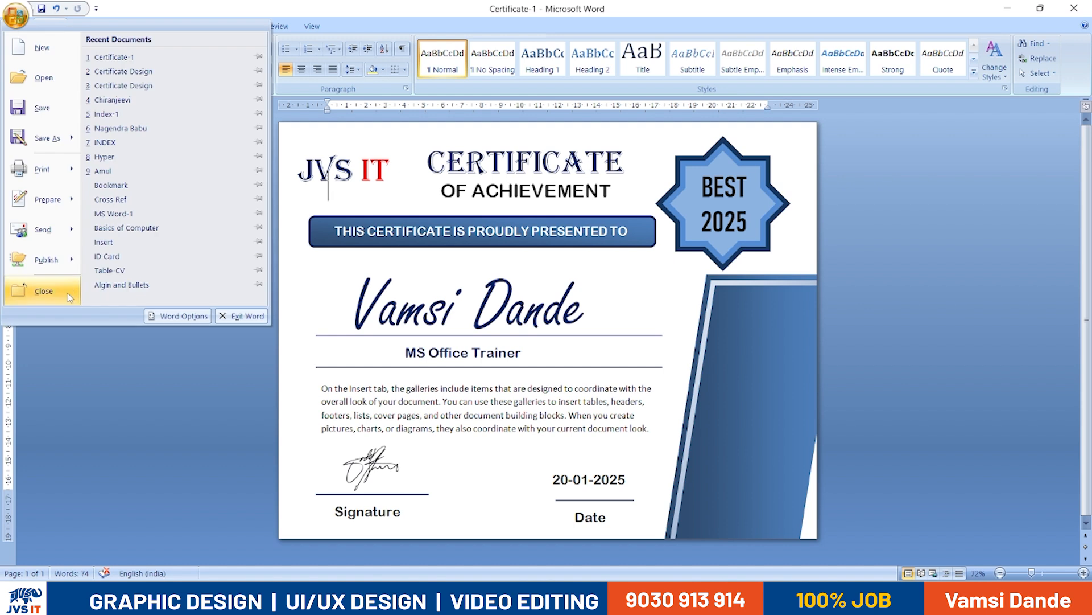
{"action": "left_click", "coordinate": [43, 182]}
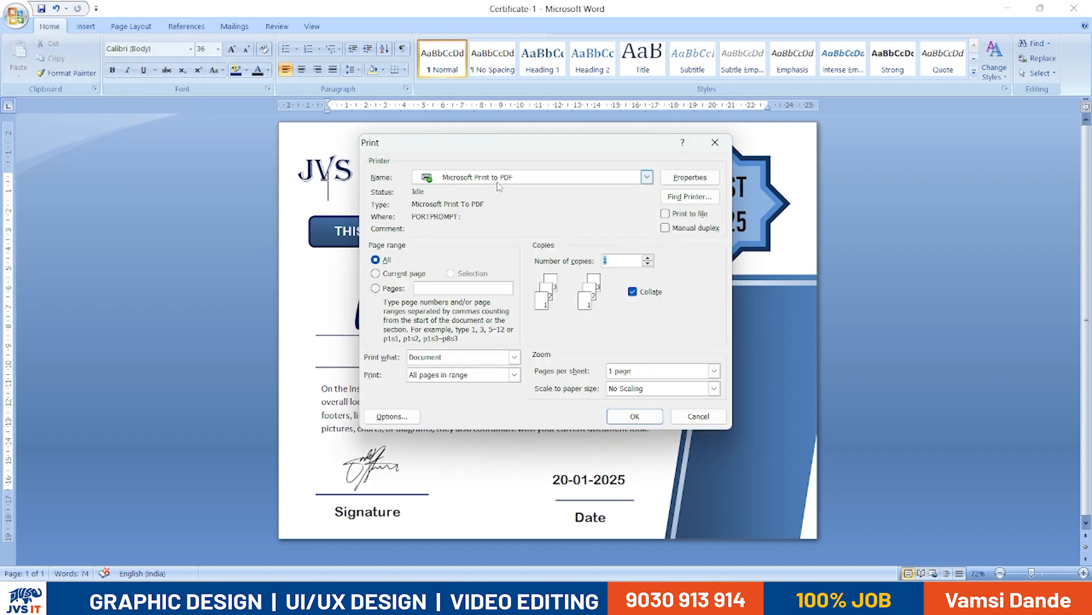
{"action": "left_click", "coordinate": [634, 416]}
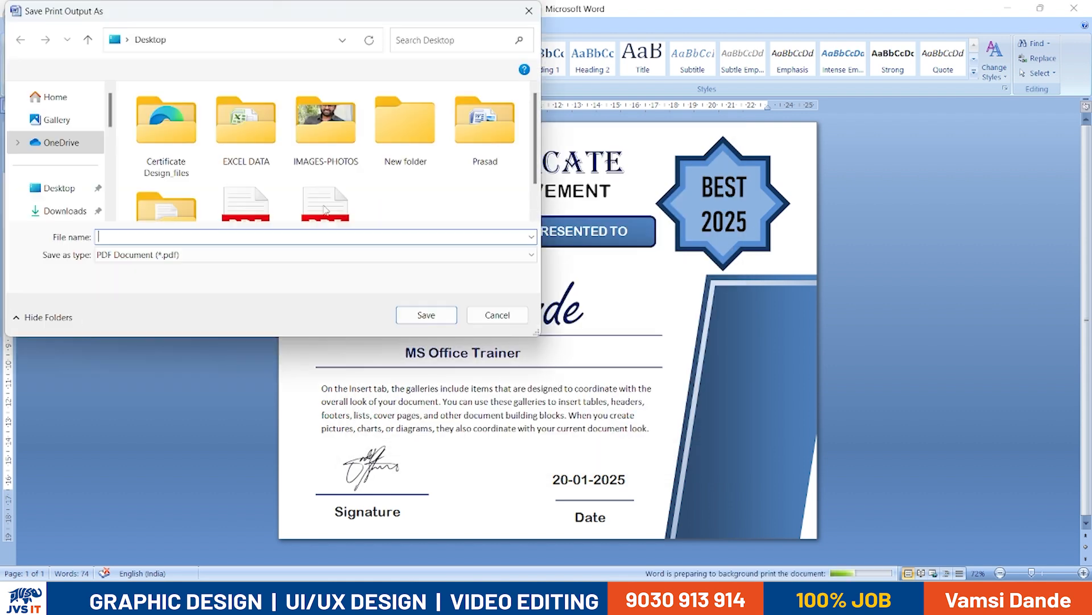
Choose the Desktop as the location for the print output and fill in the suggested file name Certificate-1.docx
{"action": "left_click", "coordinate": [59, 188]}
{"action": "left_click", "coordinate": [135, 238]}
{"action": "type", "text": "Cer"}
{"action": "key", "text": "Down"}
{"action": "key", "text": "Down"}
{"action": "key", "text": "Return"}
{"action": "key", "text": "ctrl+a"}
{"action": "type", "text": "Cert"}
{"action": "key", "text": "Down"}
{"action": "key", "text": "Down"}
{"action": "key", "text": "Down"}
{"action": "key", "text": "Return"}
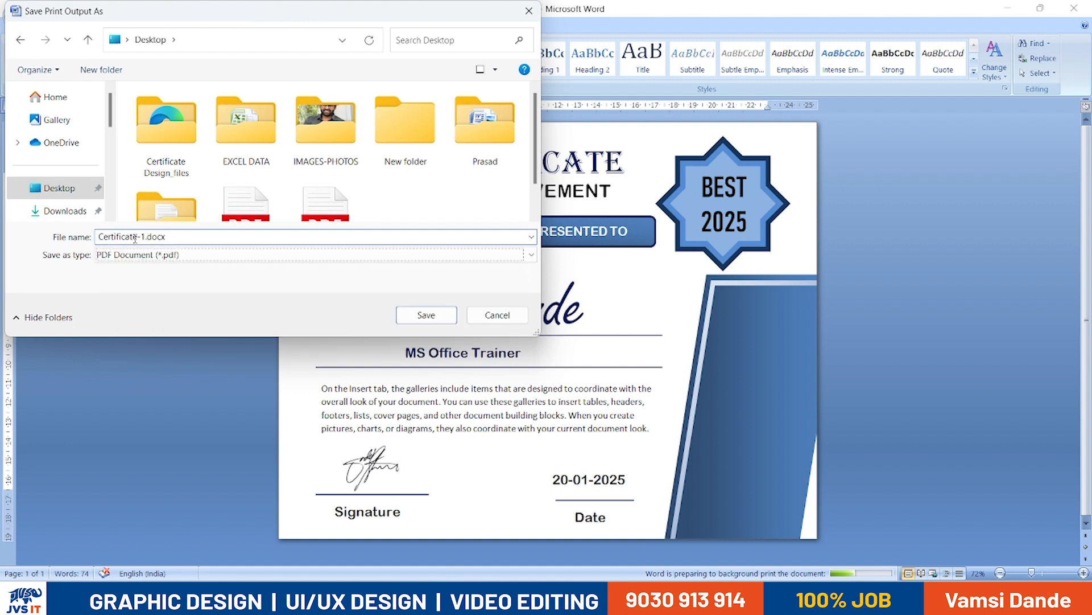
Remove the .docx extension from the file name and save the PDF as Certificate-1
{"action": "left_click", "coordinate": [135, 238]}
{"action": "left_click", "coordinate": [229, 235]}
{"action": "type", "text": "\\"}
{"action": "key", "text": "BackSpace"}
{"action": "key", "text": "BackSpace"}
{"action": "key", "text": "BackSpace"}
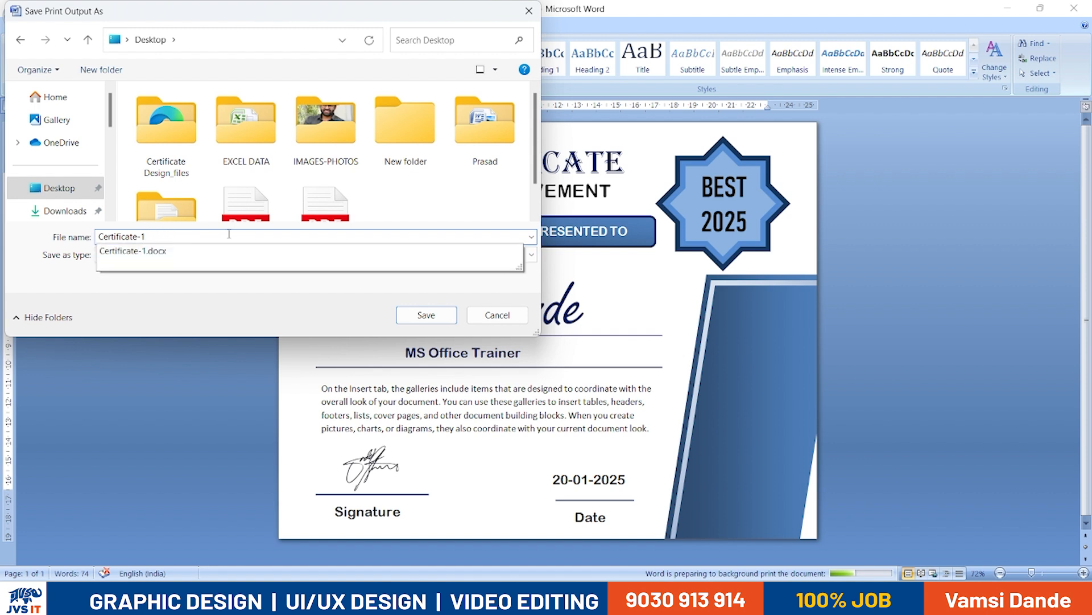
{"action": "key", "text": "Return"}
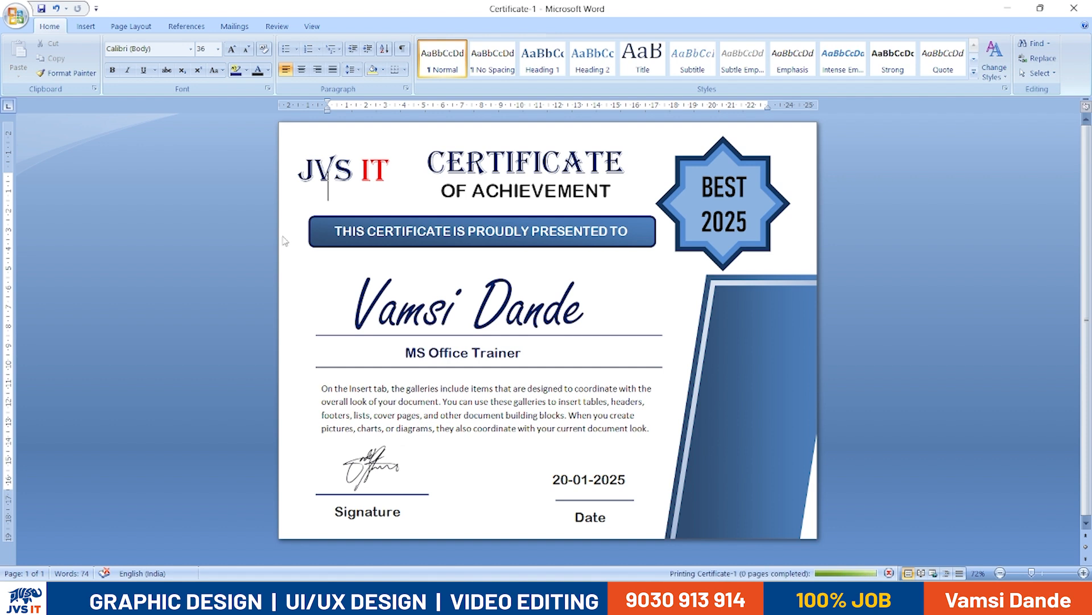
Show the desktop to check for the exported certificate PDF, and return to the document
{"action": "key", "text": "super+d"}
{"action": "left_click", "coordinate": [142, 296]}
{"action": "key", "text": "alt+Tab"}
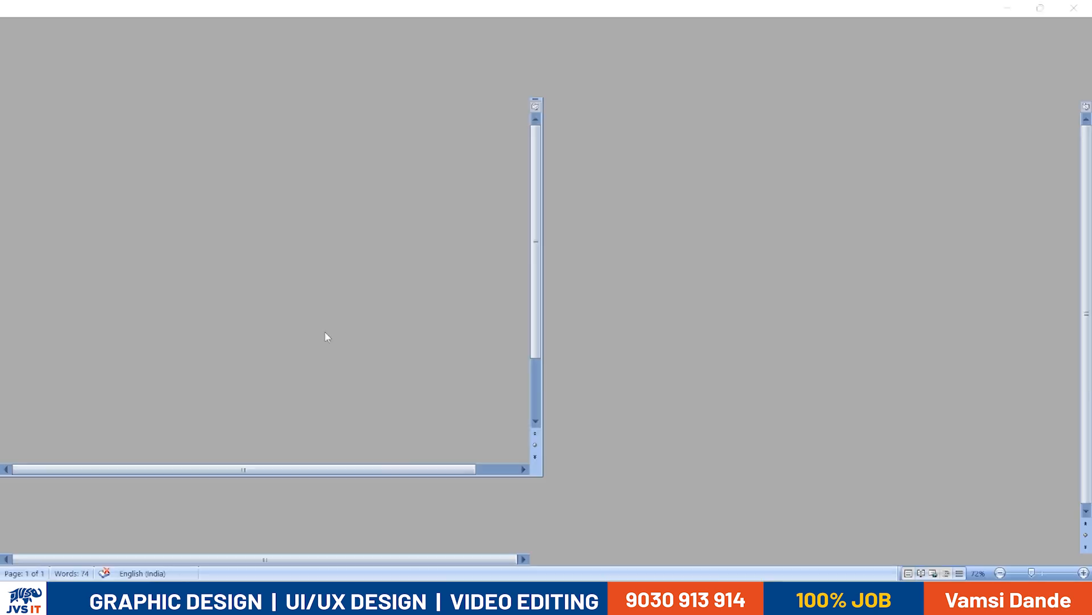
{"action": "key", "text": "super+d"}
{"action": "key", "text": "super+d"}
Print the certificate again with Microsoft Print to PDF, replacing the existing Certificate-1.pdf on the Desktop
{"action": "key", "text": "ctrl+shift+s"}
{"action": "left_click", "coordinate": [172, 89]}
{"action": "left_click", "coordinate": [16, 18]}
{"action": "left_click", "coordinate": [41, 169]}
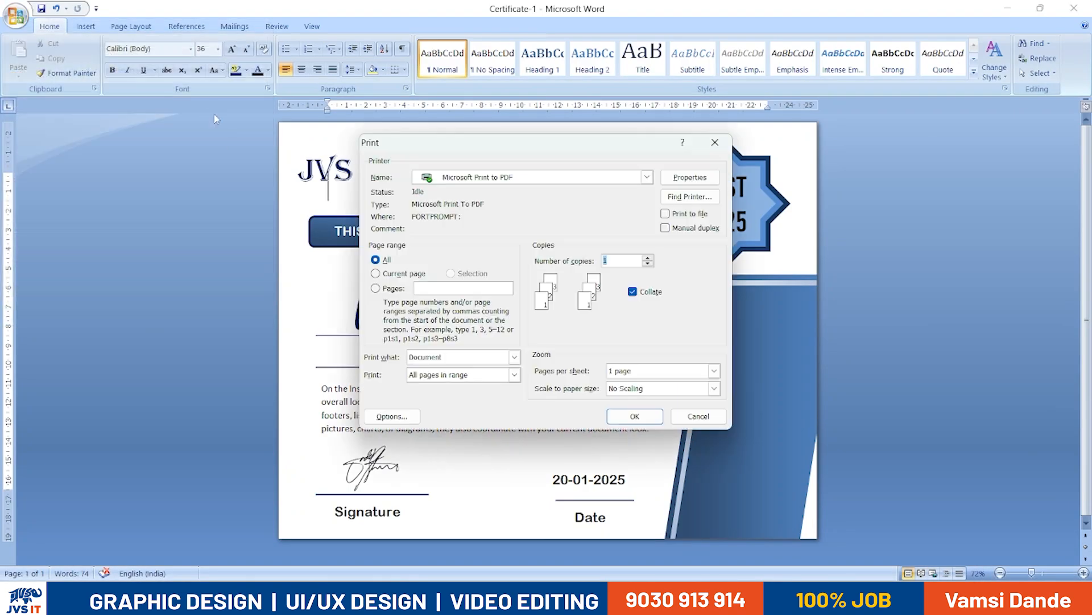
{"action": "left_click", "coordinate": [658, 415]}
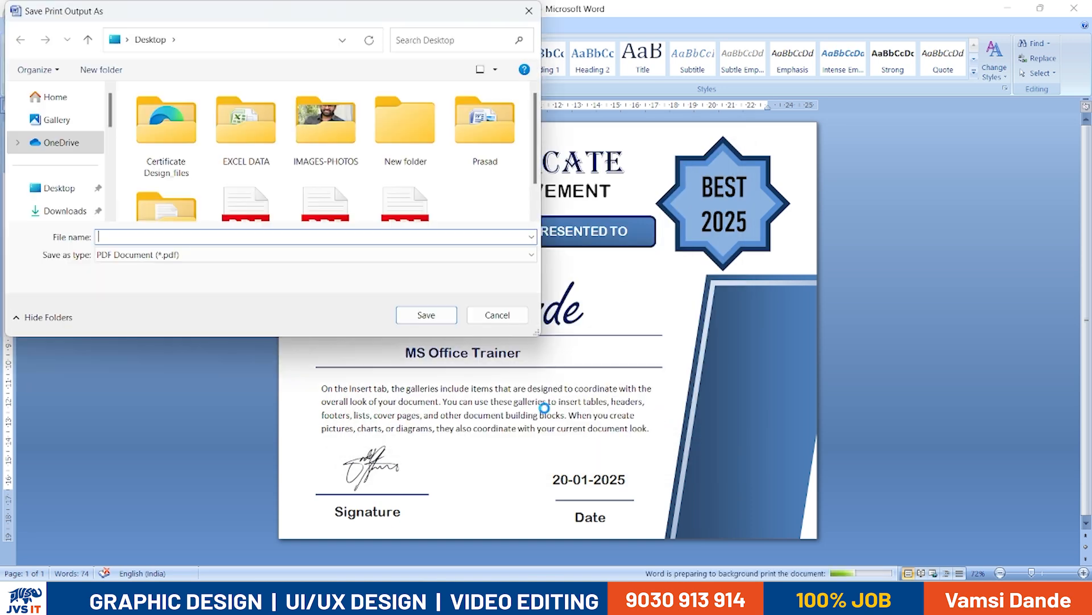
{"action": "type", "text": "Certificate"}
{"action": "key", "text": "Down"}
{"action": "key", "text": "Down"}
{"action": "key", "text": "Return"}
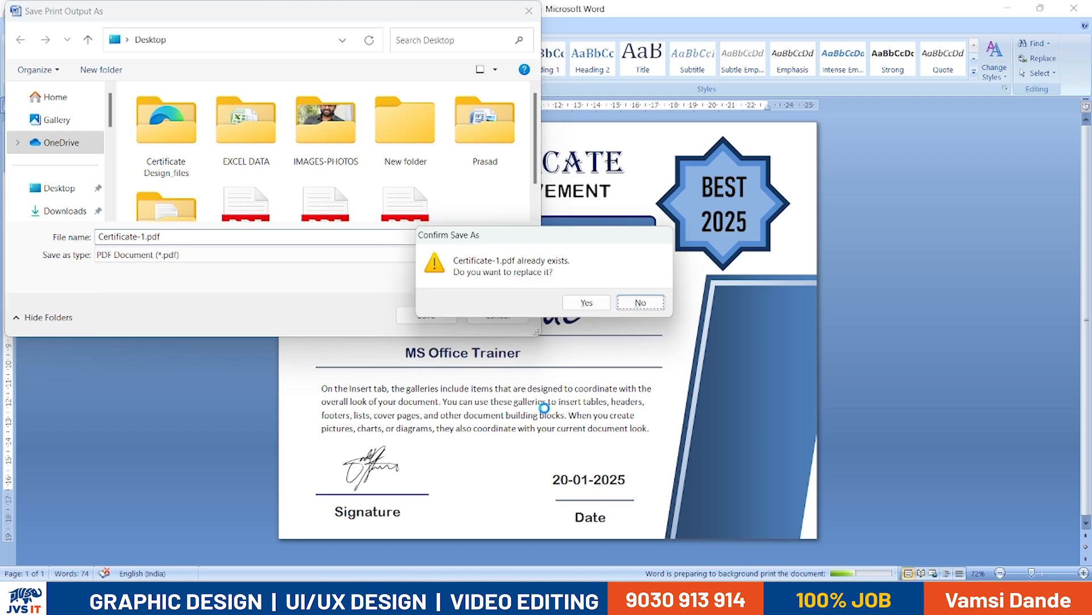
{"action": "key", "text": "y"}
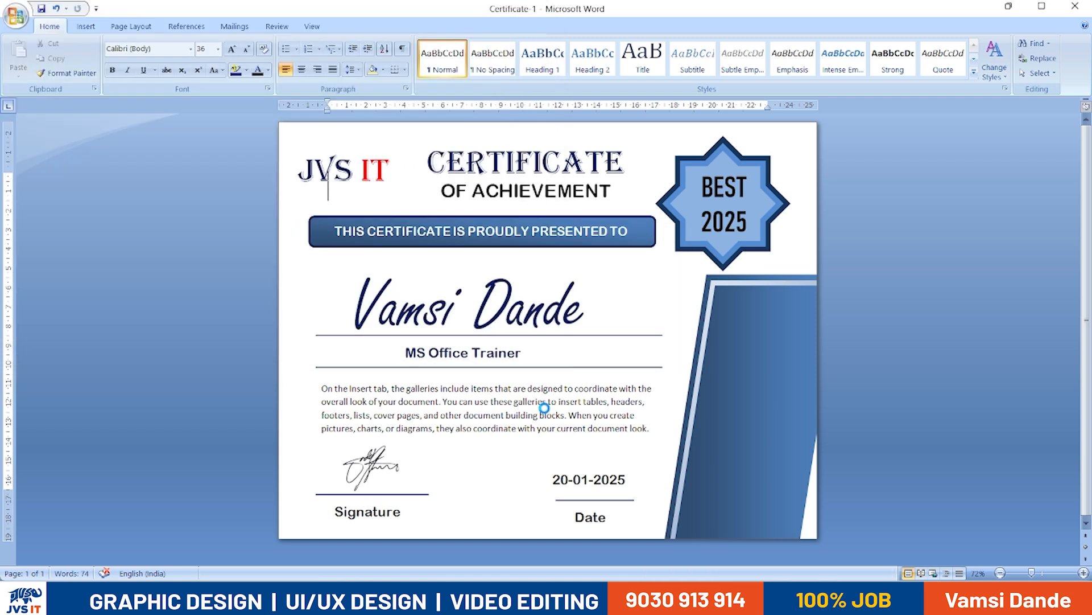
Open the Certificate-1 PDF from the desktop in the browser and review the whole certificate page
{"action": "key", "text": "super+d"}
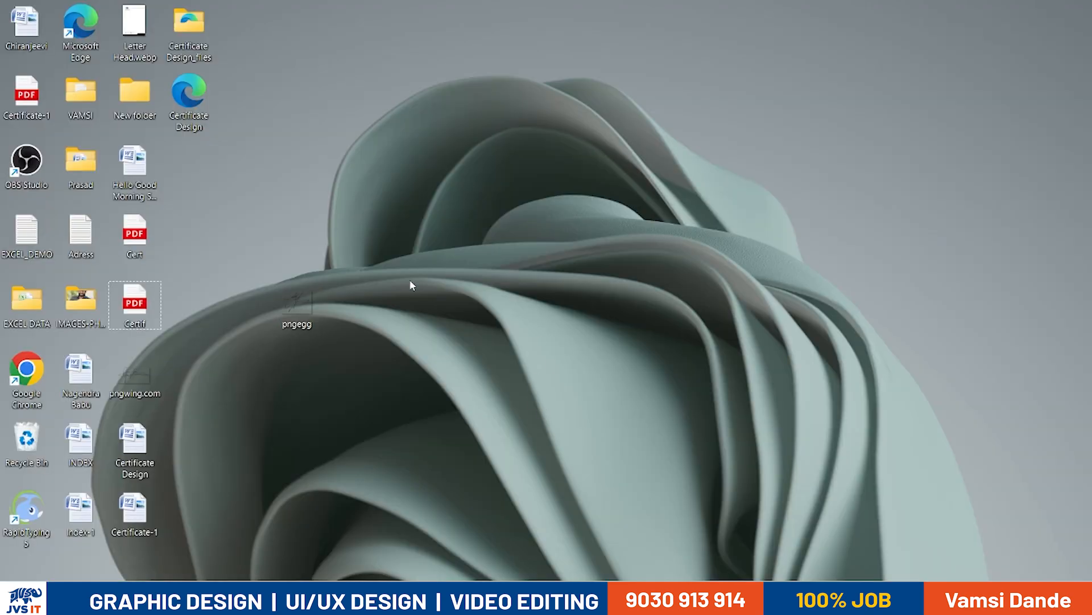
{"action": "left_click", "coordinate": [210, 121]}
{"action": "left_click", "coordinate": [493, 288]}
{"action": "key", "text": "alt+Tab"}
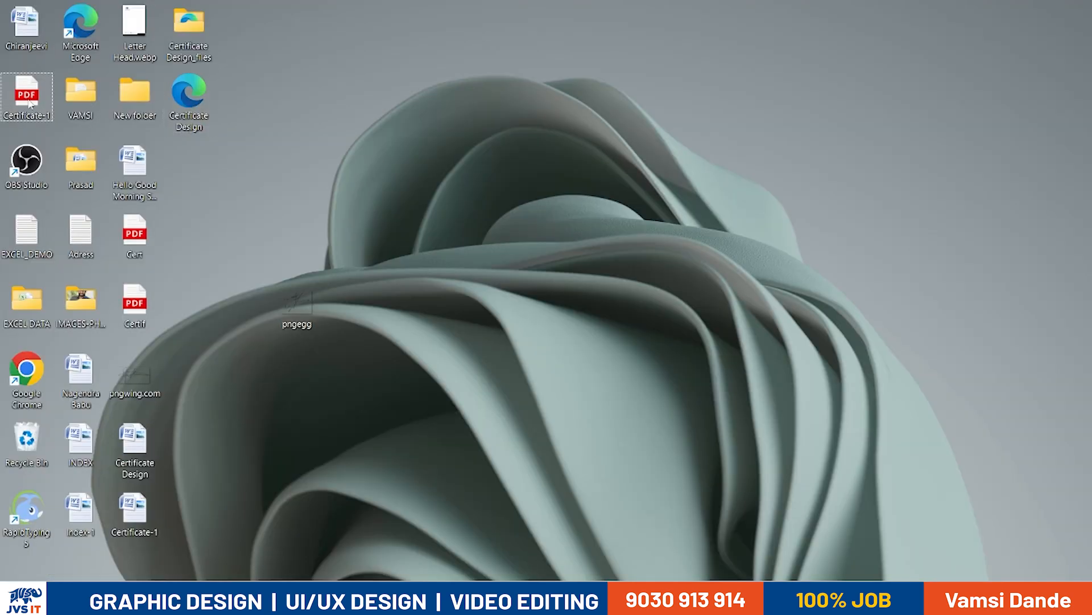
{"action": "double_click", "coordinate": [27, 98]}
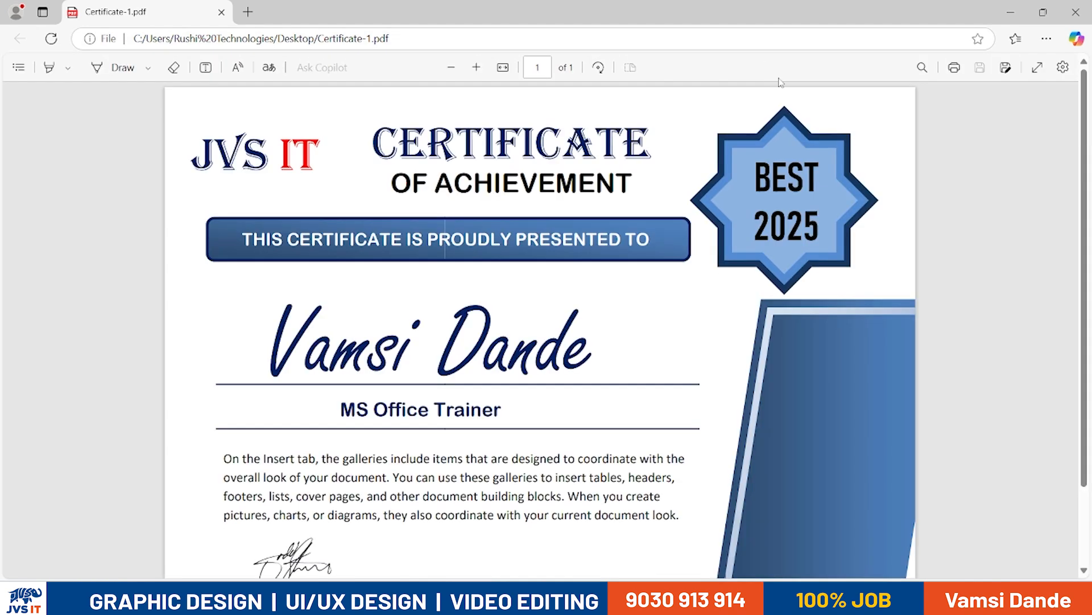
{"action": "scroll", "coordinate": [841, 274], "scroll_direction": "down", "scroll_amount": 2}
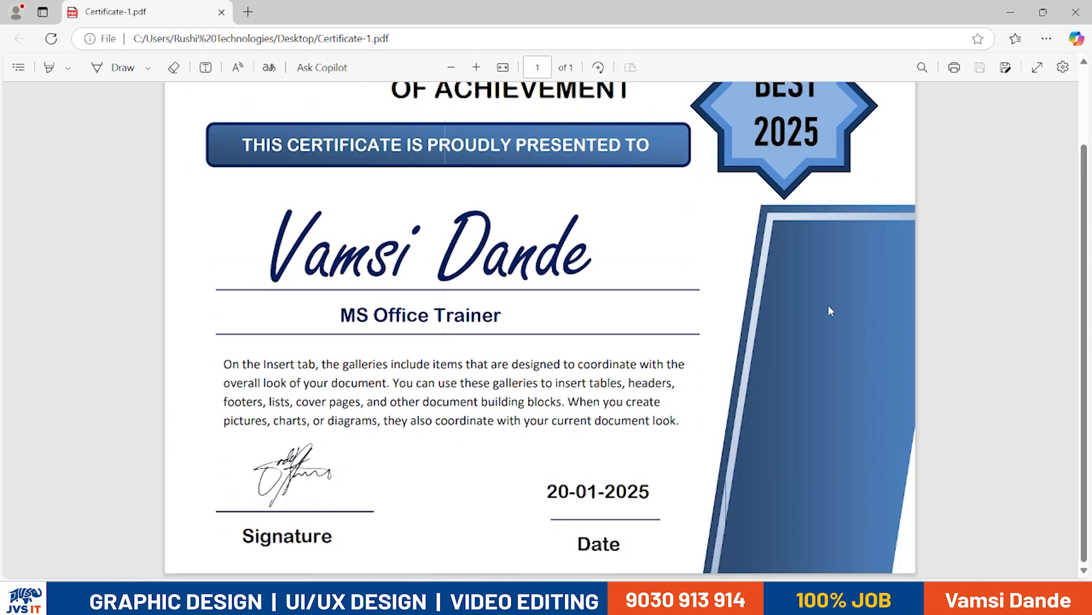
{"action": "scroll", "coordinate": [828, 307], "scroll_direction": "up", "scroll_amount": 2}
{"action": "scroll", "coordinate": [827, 310], "scroll_direction": "down", "scroll_amount": 2}
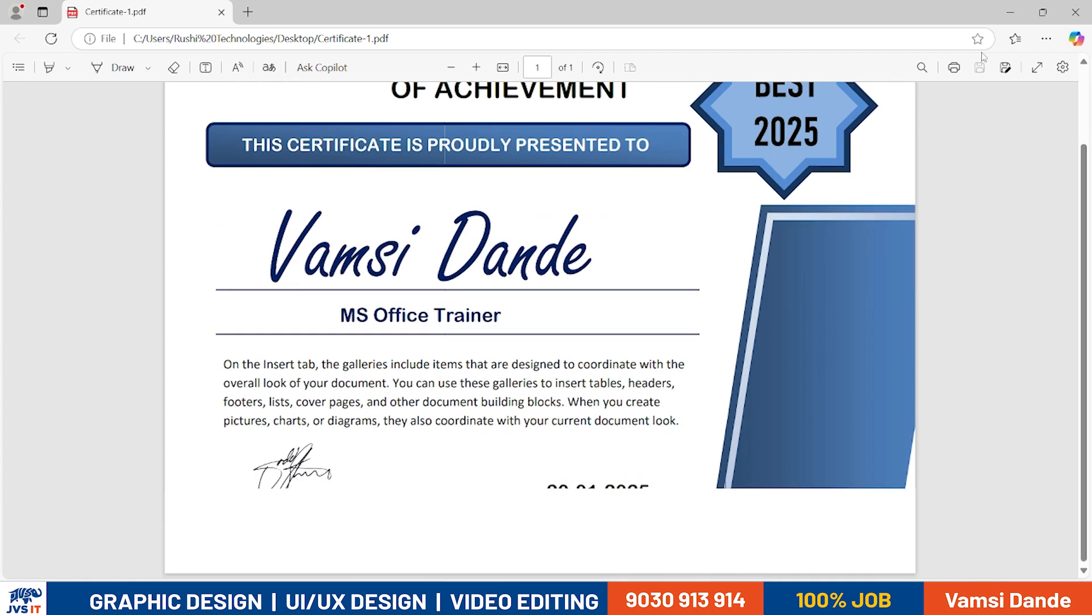
Close the PDF viewer, the Downloads folder window and the Feedback Hub window
{"action": "left_click", "coordinate": [1083, 13]}
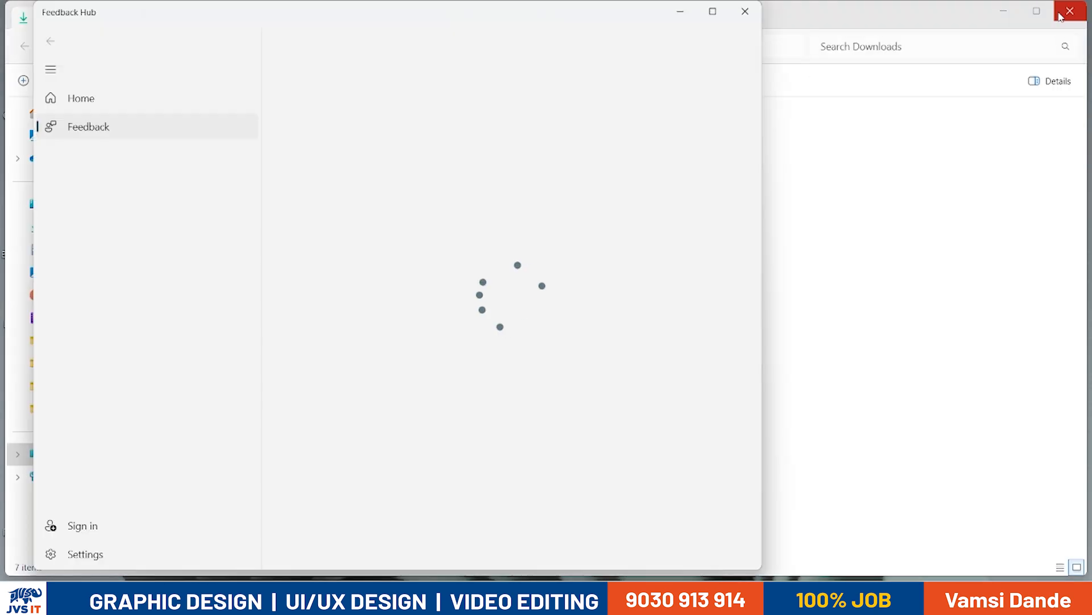
{"action": "left_click", "coordinate": [1061, 16]}
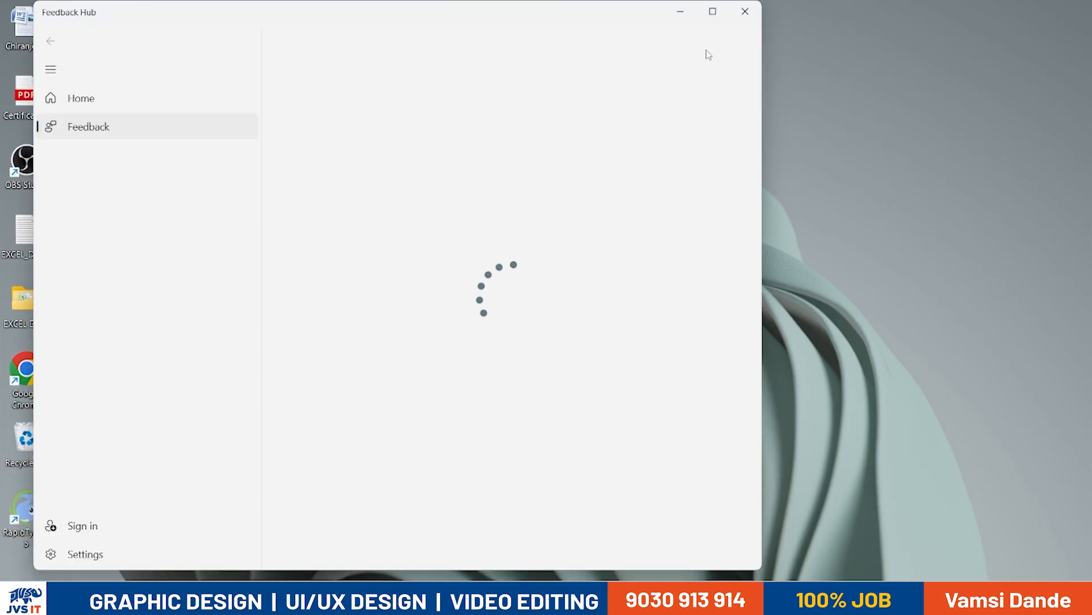
{"action": "left_click", "coordinate": [746, 12]}
{"action": "mouse_move", "coordinate": [673, 595]}
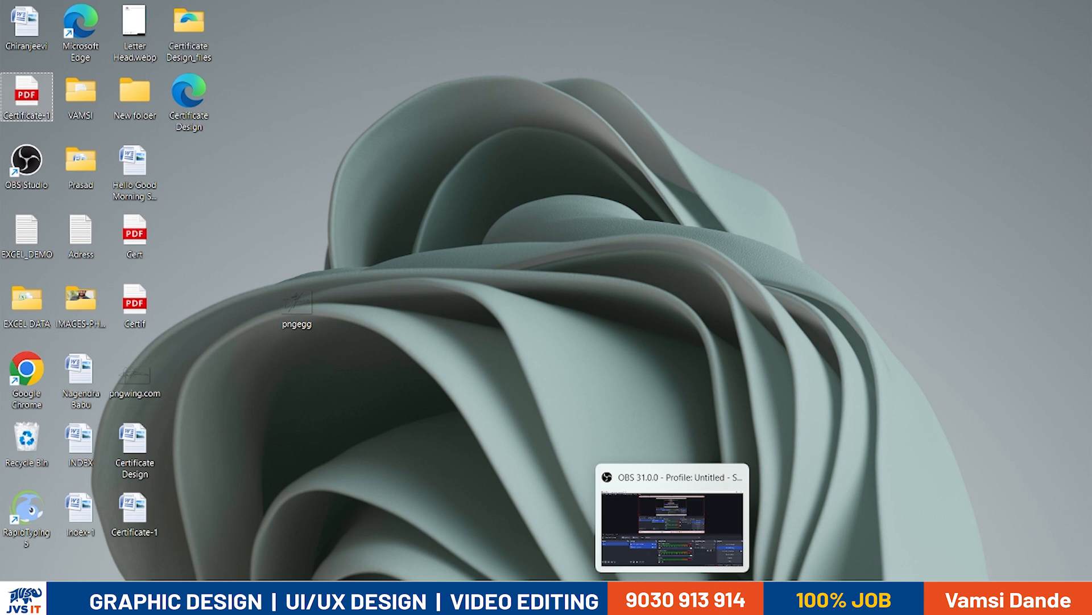
{"action": "left_click", "coordinate": [620, 340]}
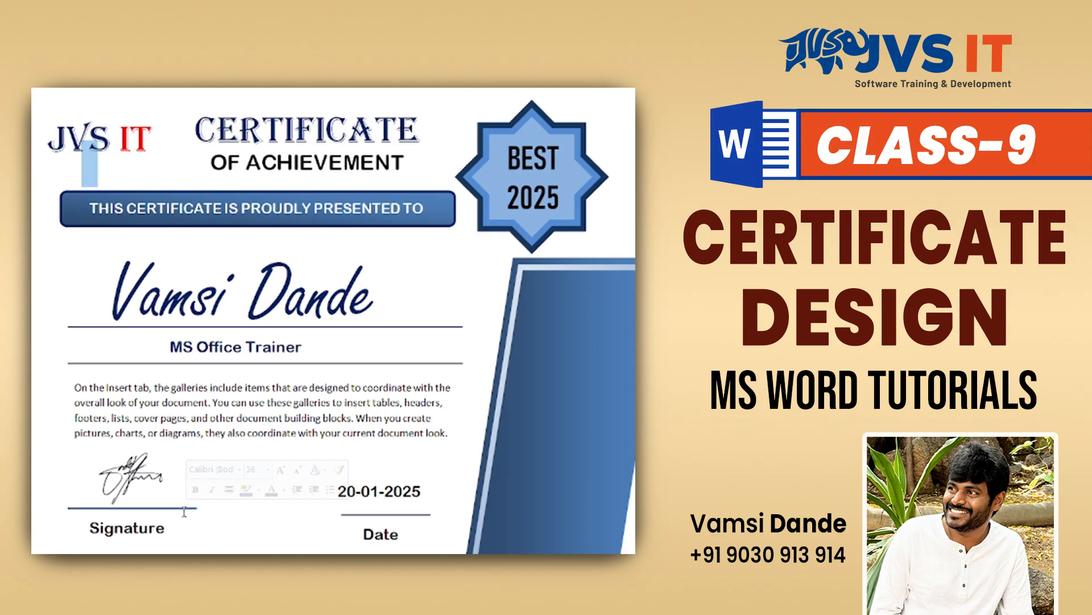